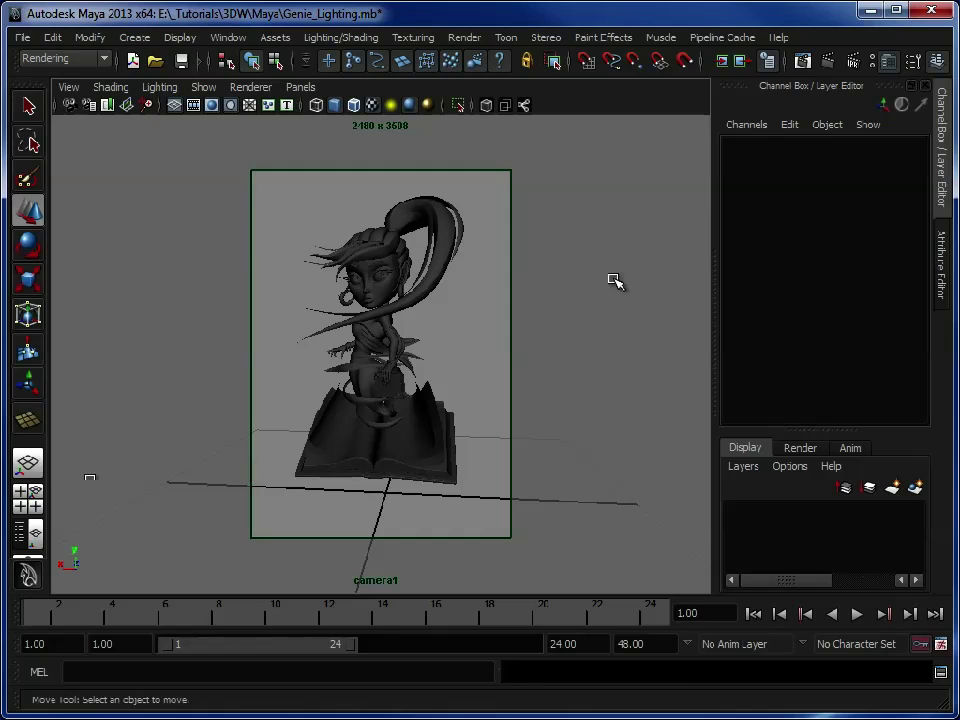
# Step: Set the Render View test resolution to 25% Settings (620x877) and render the camera1 view
pyautogui.click(587, 61)
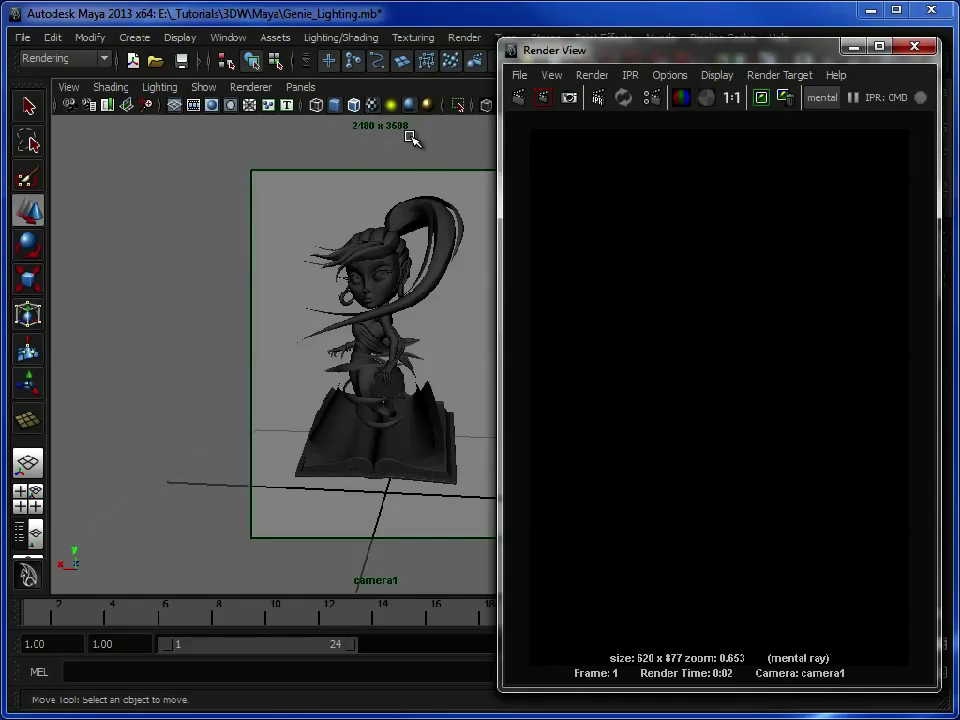
pyautogui.click(670, 77)
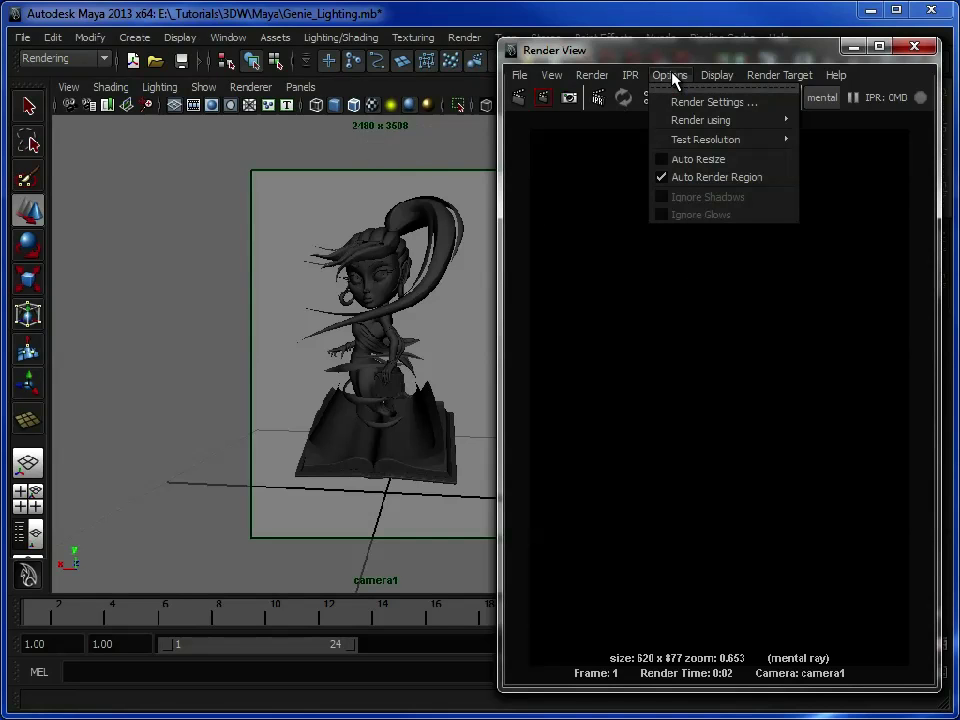
pyautogui.moveTo(706, 144)
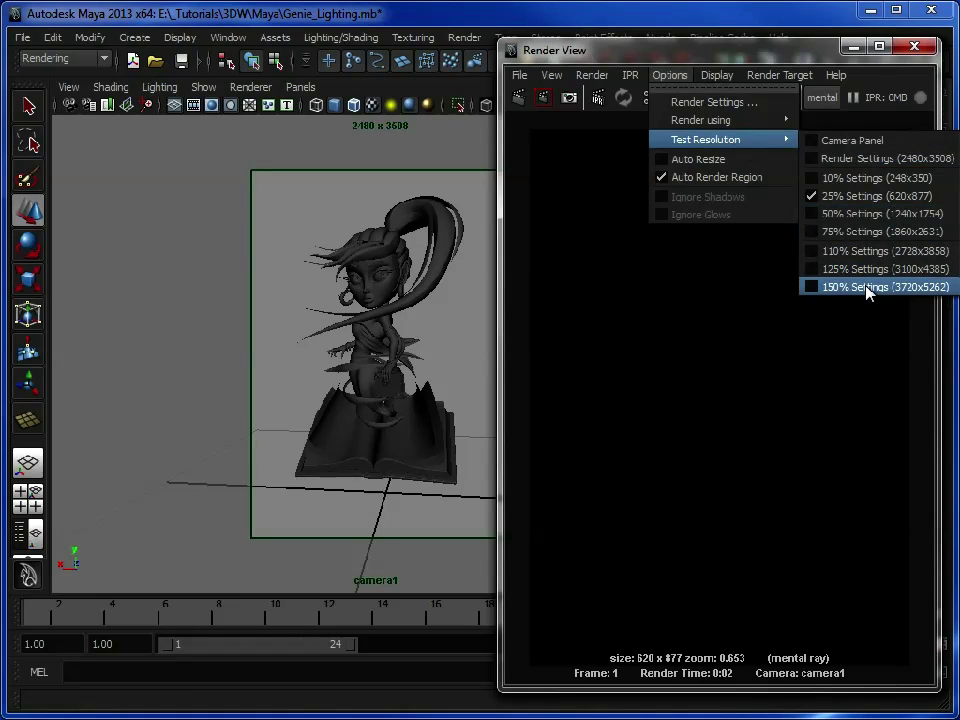
pyautogui.click(875, 205)
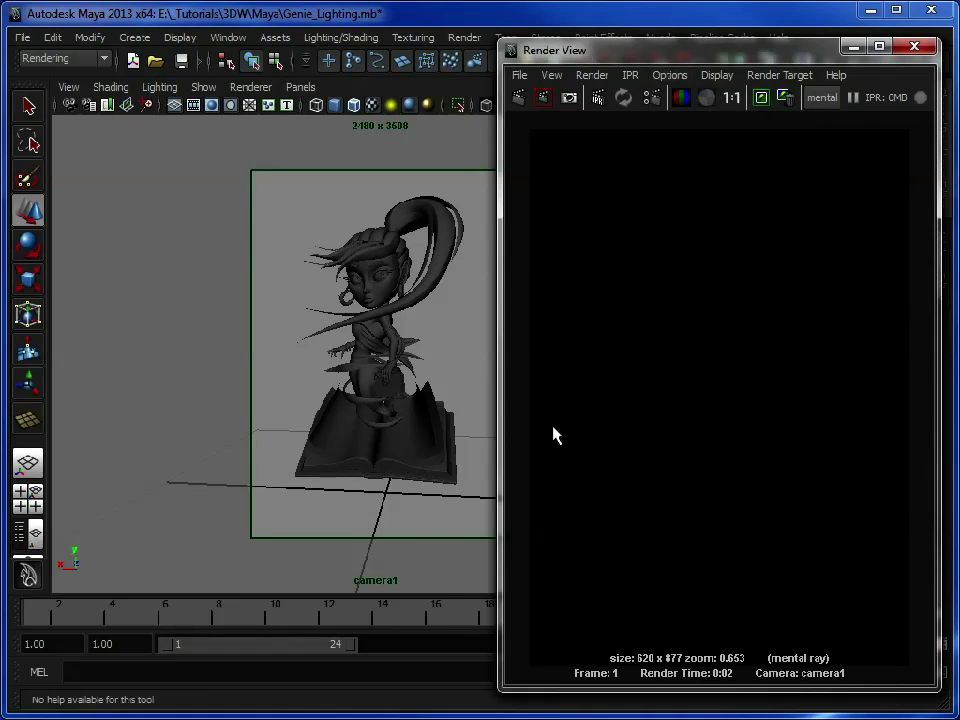
pyautogui.click(236, 204)
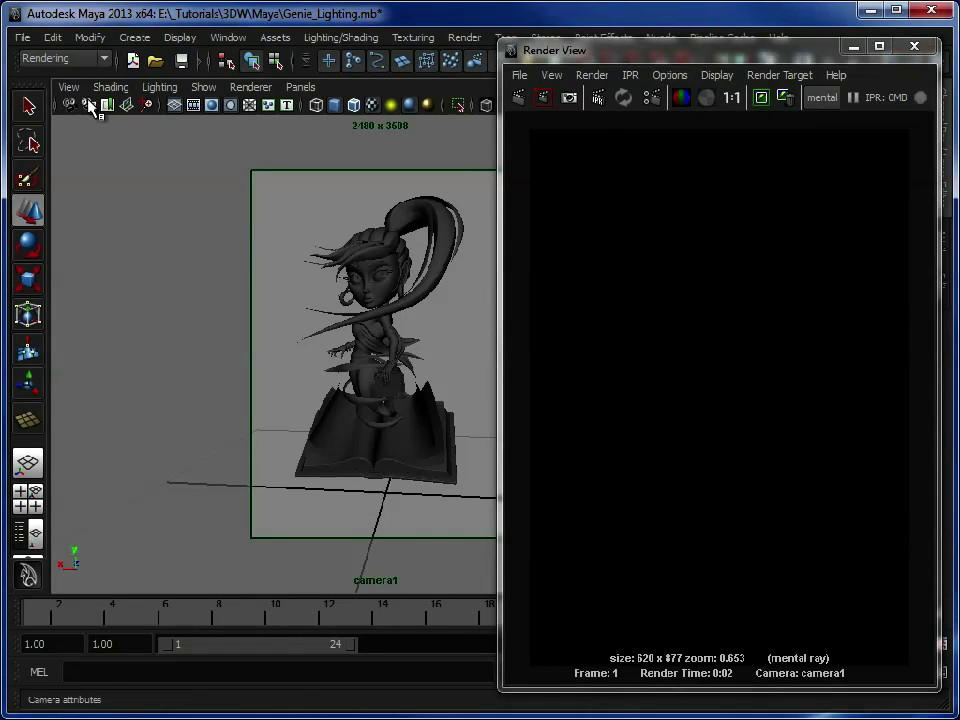
pyautogui.click(522, 97)
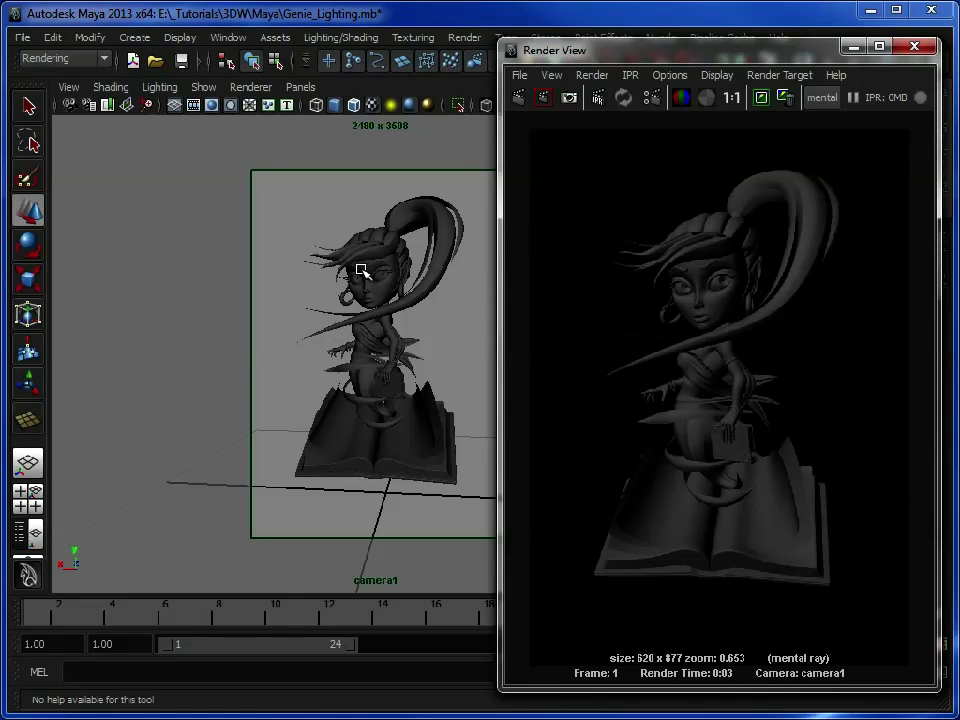
# Step: Set camera1's environment background color to the dark teal from the color history and render the view again
pyautogui.click(853, 46)
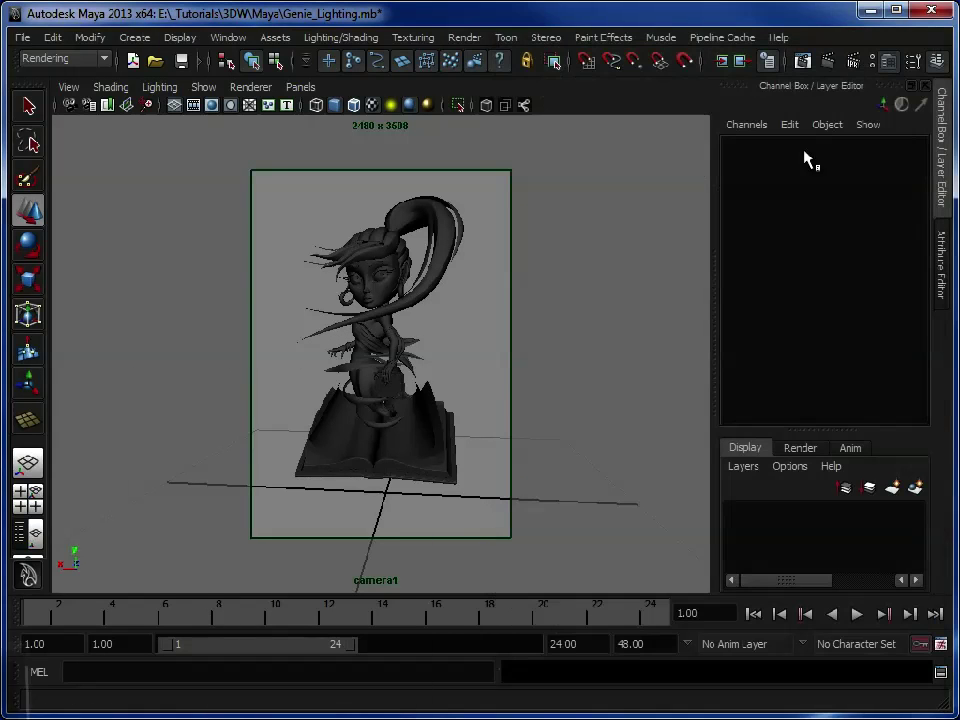
pyautogui.click(67, 88)
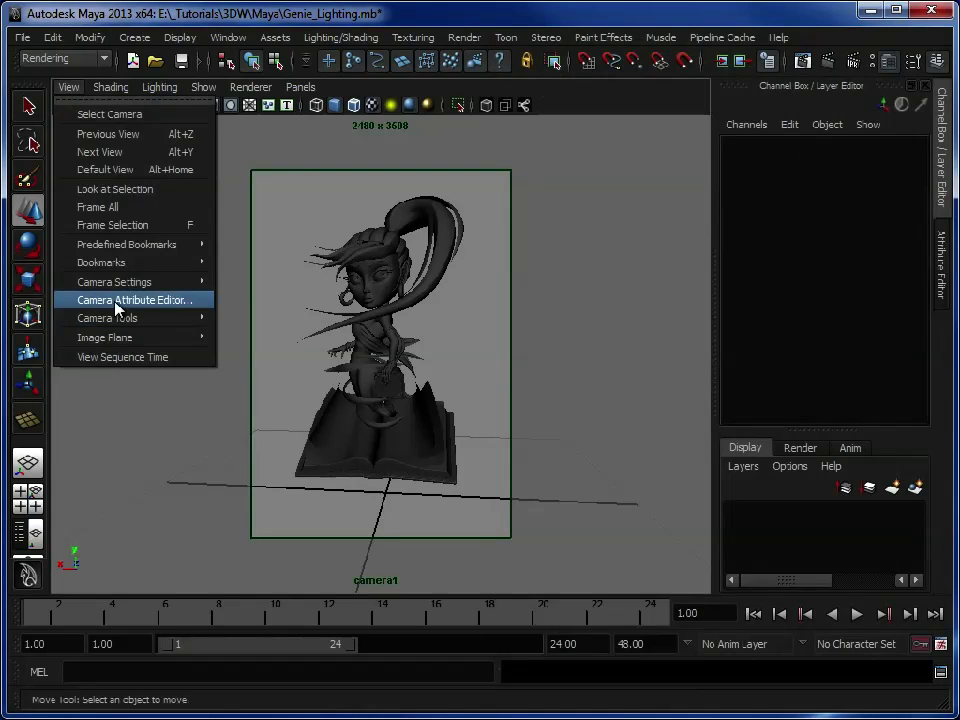
pyautogui.click(117, 300)
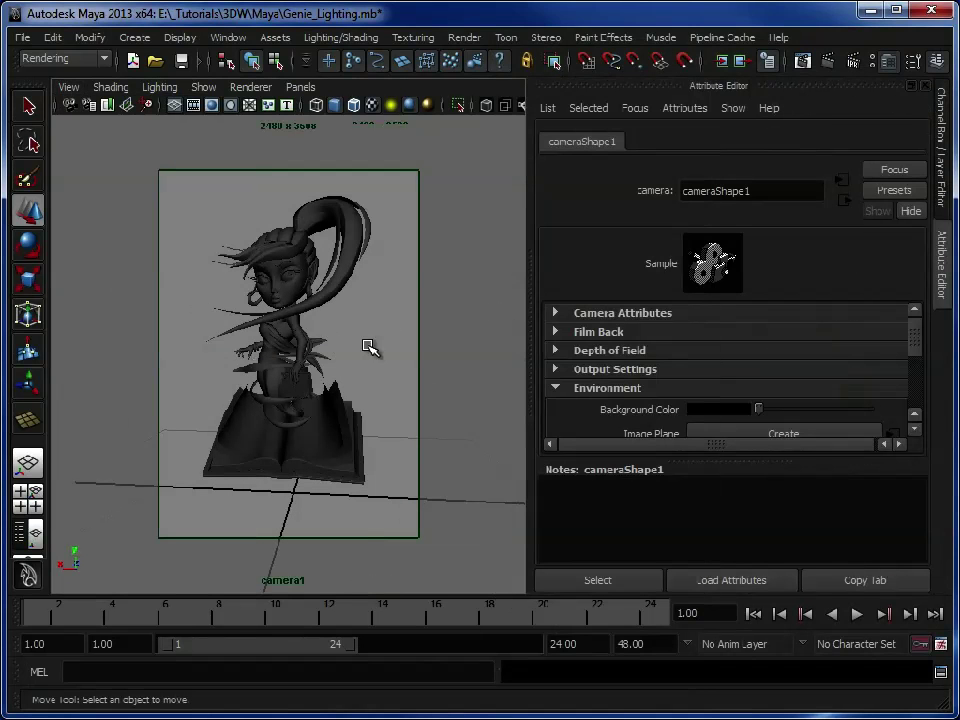
pyautogui.click(716, 410)
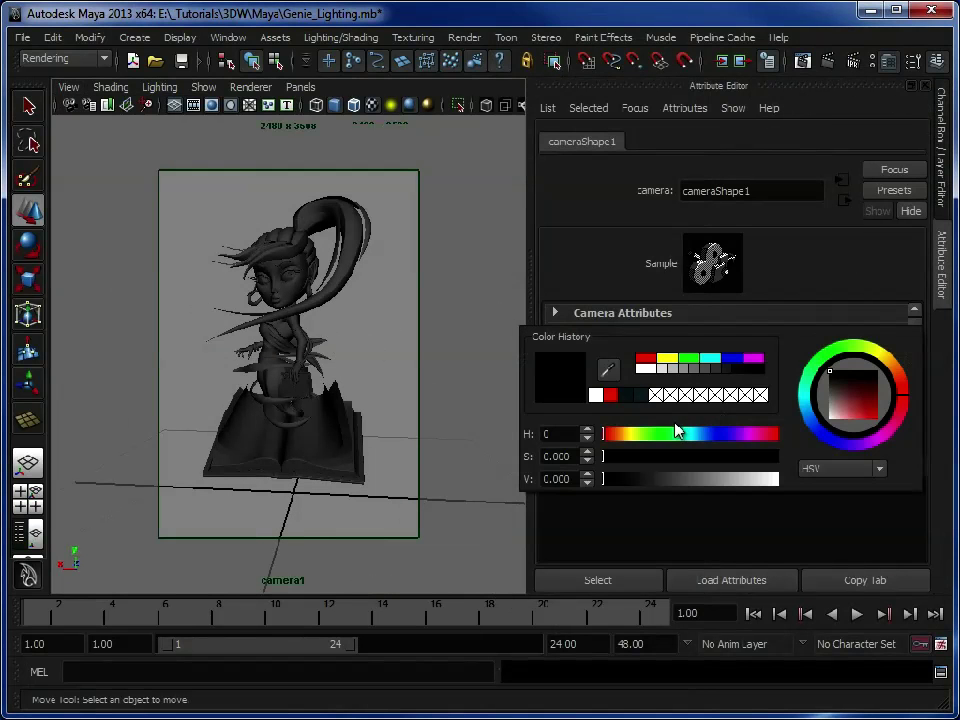
pyautogui.click(641, 395)
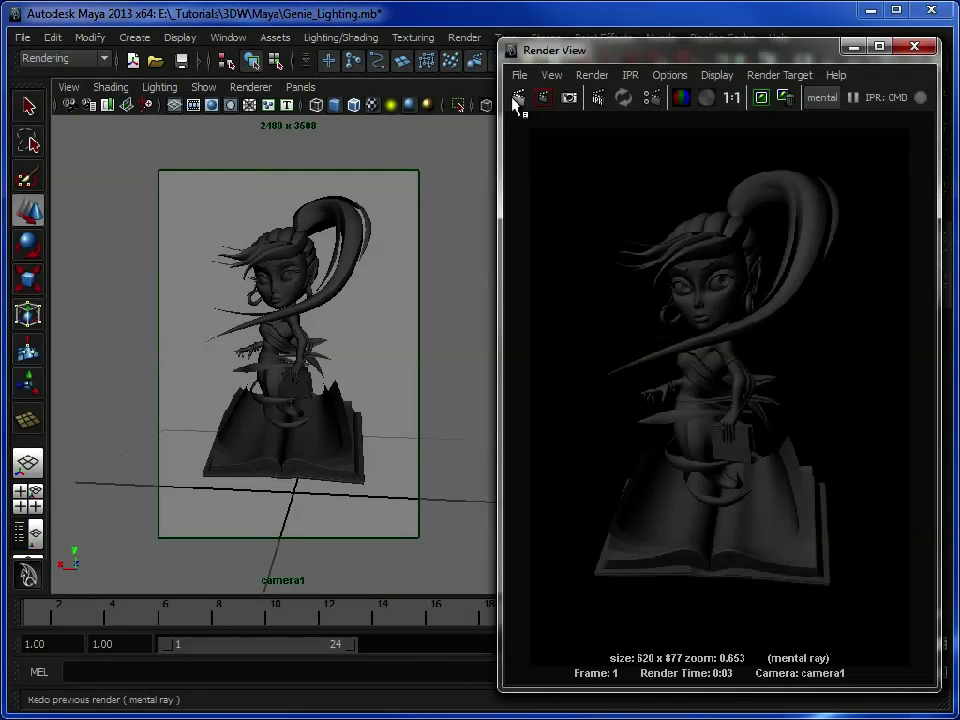
pyautogui.click(517, 100)
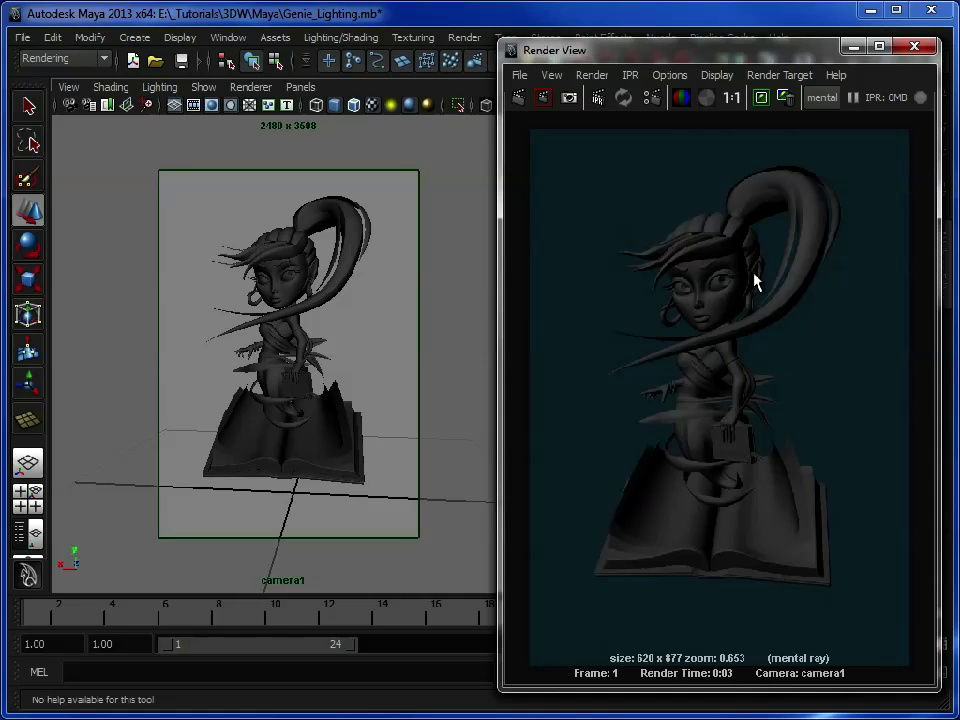
# Step: Set the mental ray quality preset to Preview: Final Gather and render the genie again
pyautogui.click(652, 99)
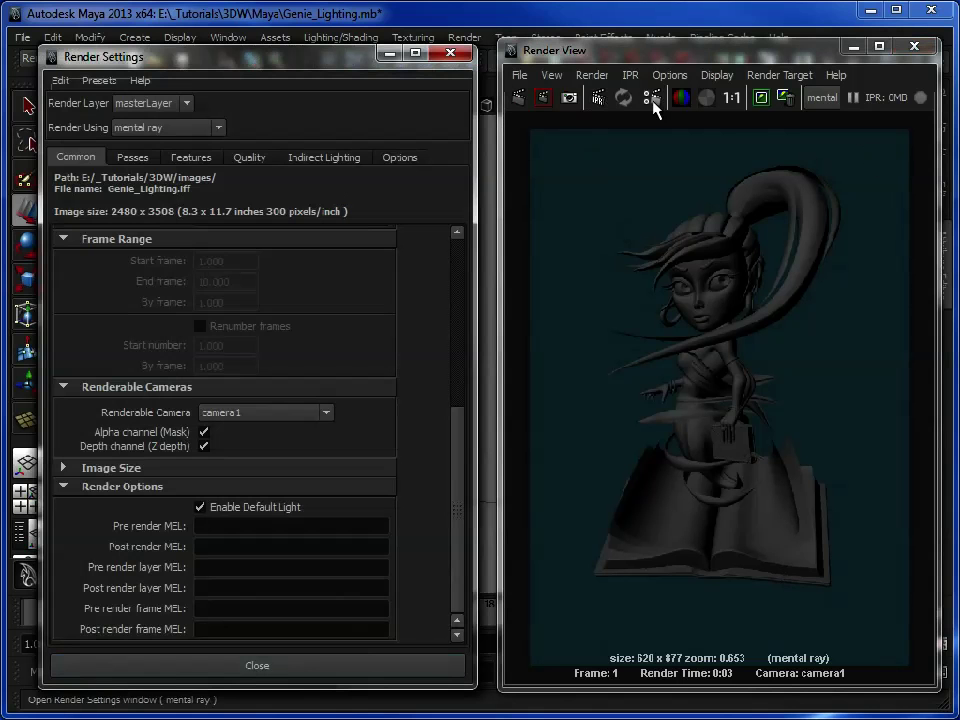
pyautogui.click(250, 160)
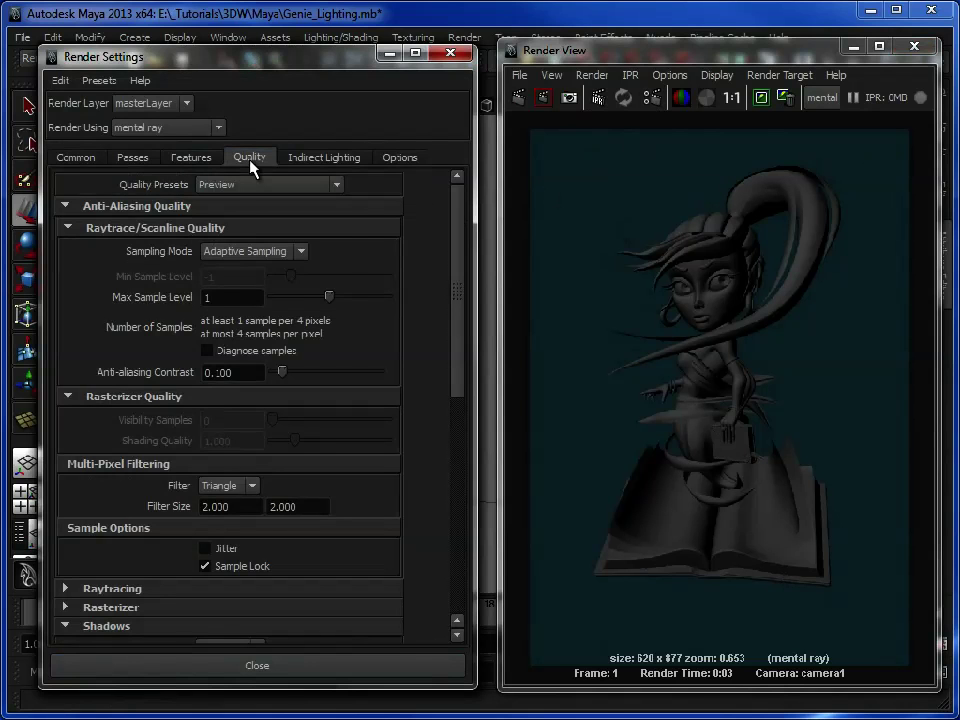
pyautogui.click(247, 187)
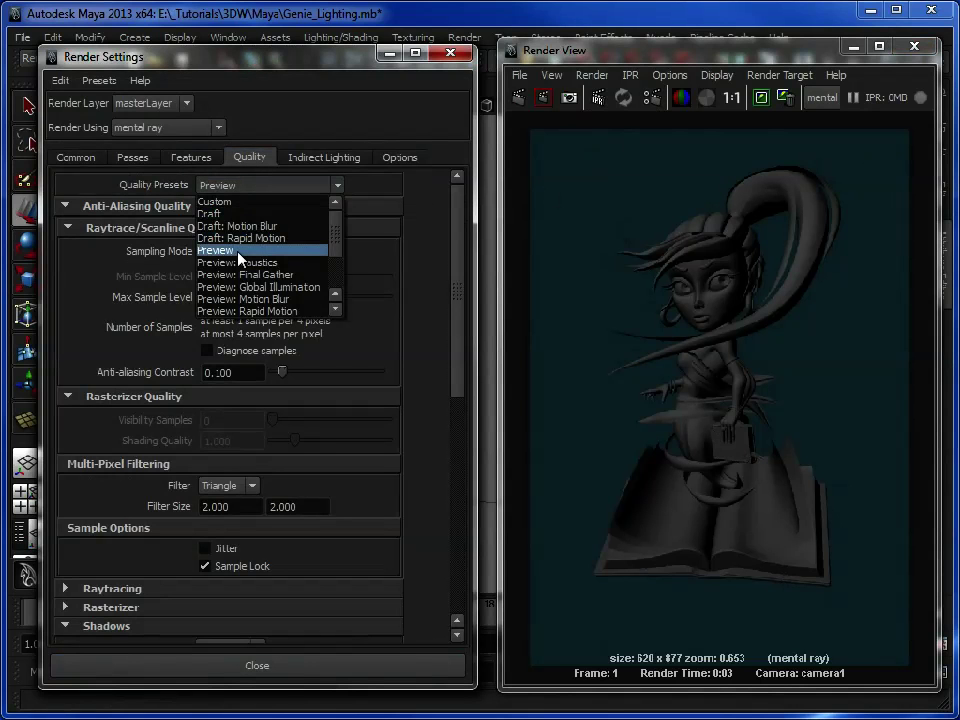
pyautogui.click(270, 274)
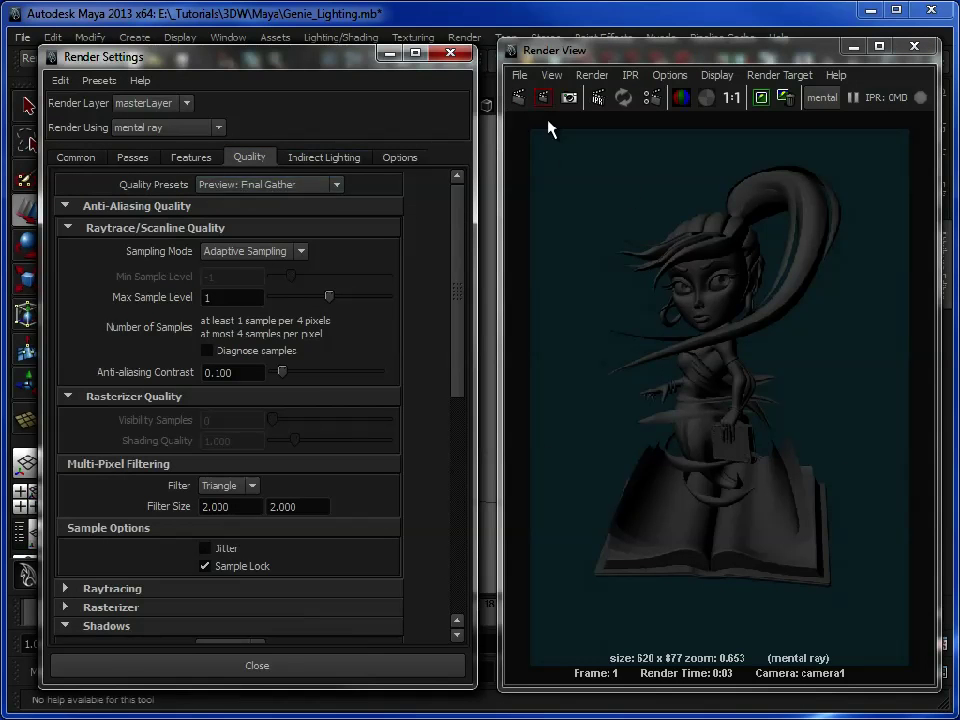
pyautogui.click(525, 97)
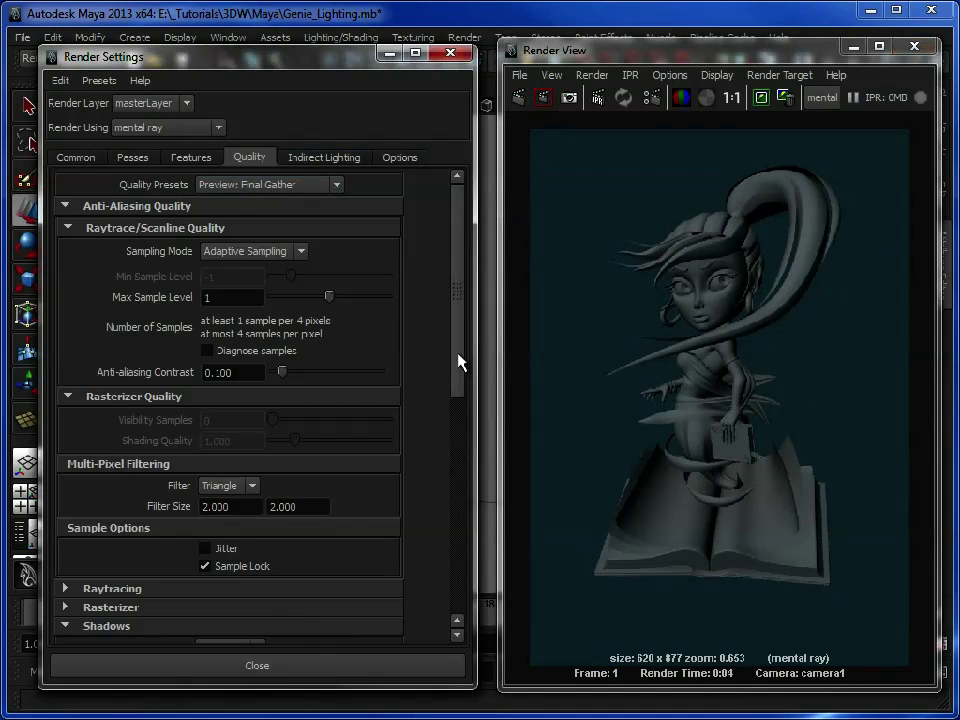
# Step: Disable the default light in the render settings, render the view again and close the settings
pyautogui.moveTo(456, 364); pyautogui.dragTo(490, 601)
pyautogui.click(80, 158)
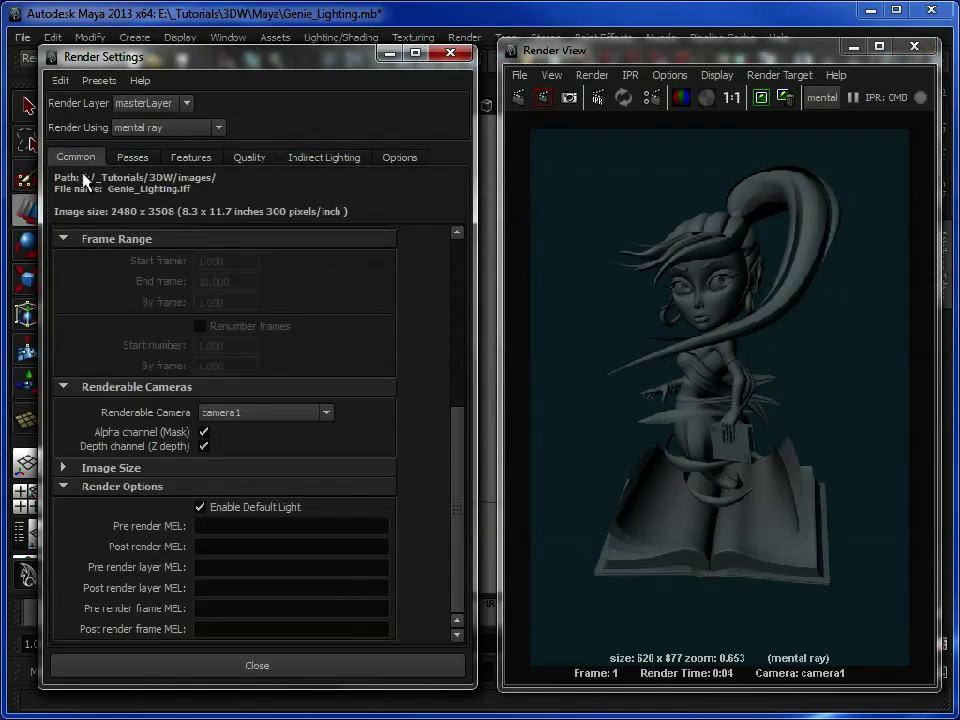
pyautogui.click(205, 510)
pyautogui.click(517, 97)
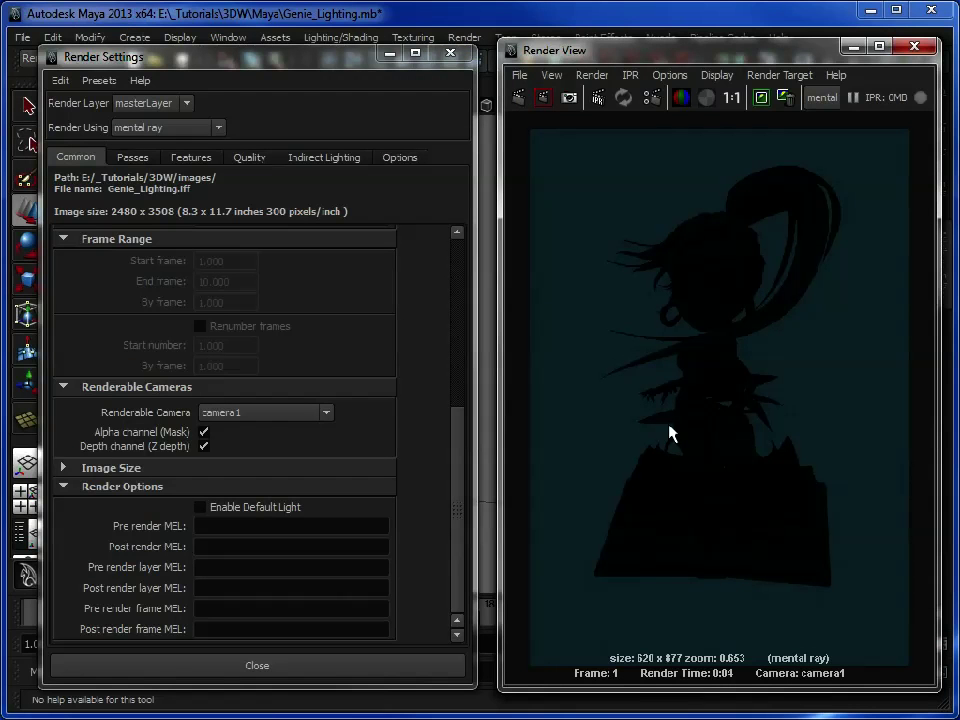
pyautogui.click(414, 667)
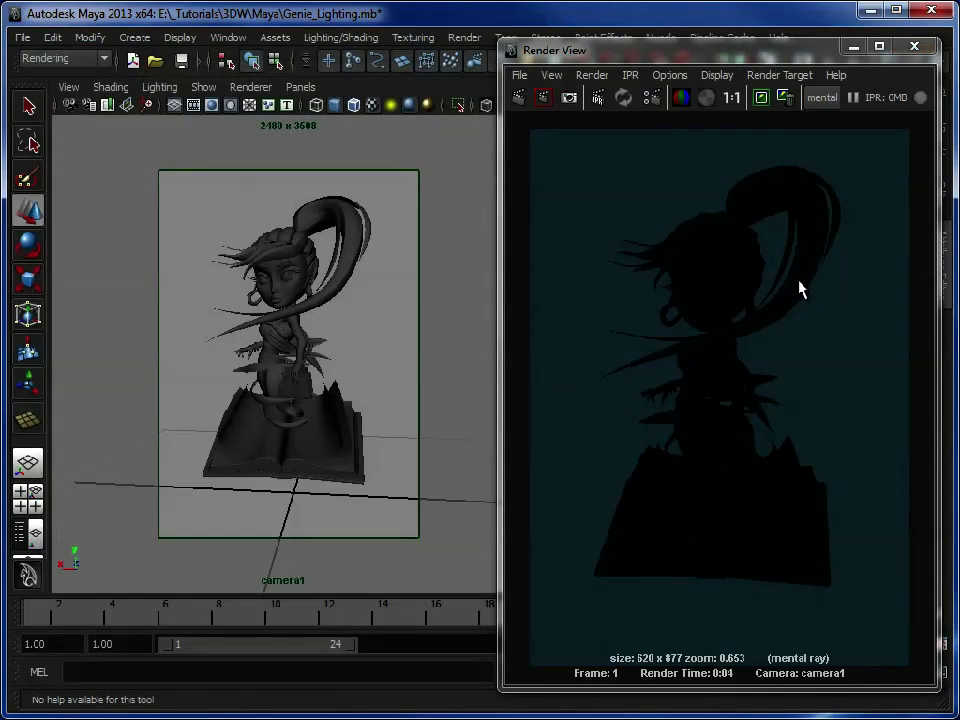
# Step: Create an Image Based Lighting environment in the indirect lighting settings and bring up its attributes
pyautogui.click(651, 97)
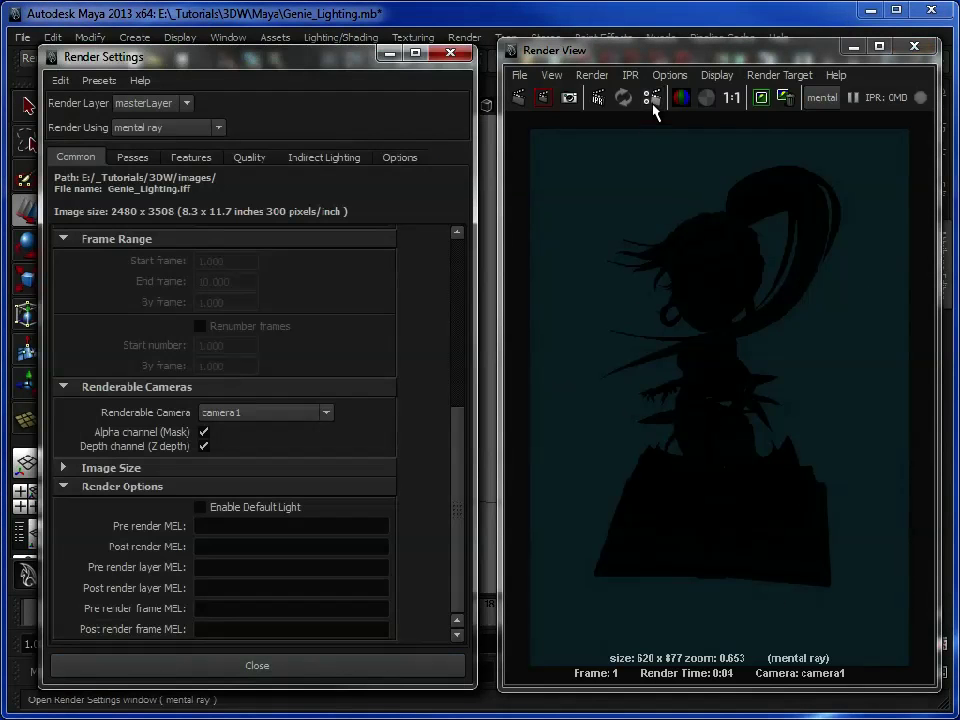
pyautogui.click(321, 158)
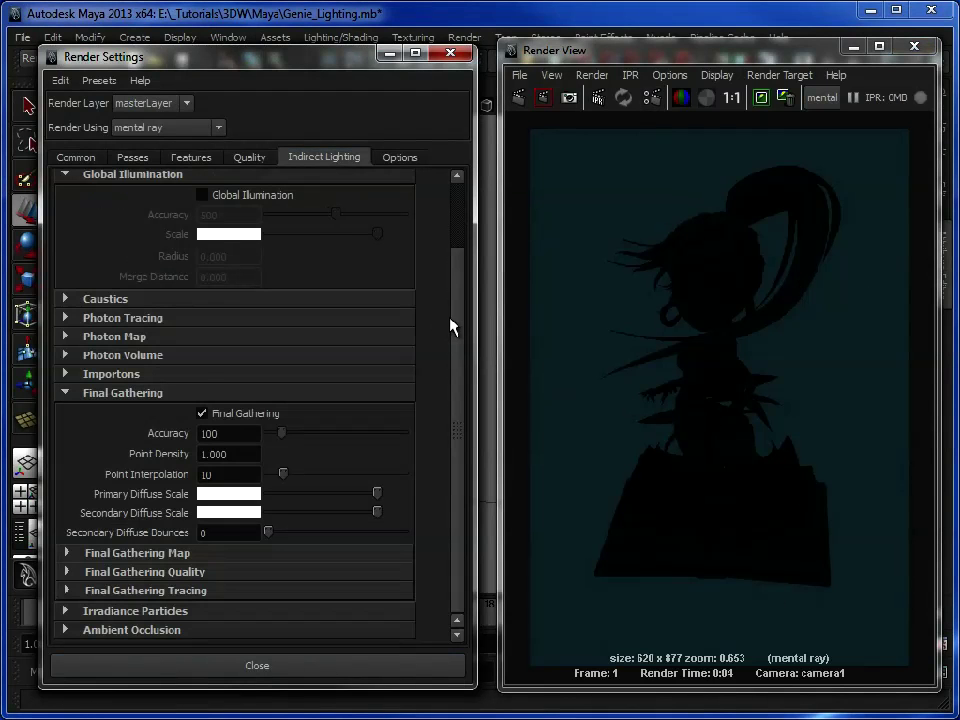
pyautogui.scroll(2, 459, 247)
pyautogui.scroll(1, 459, 247)
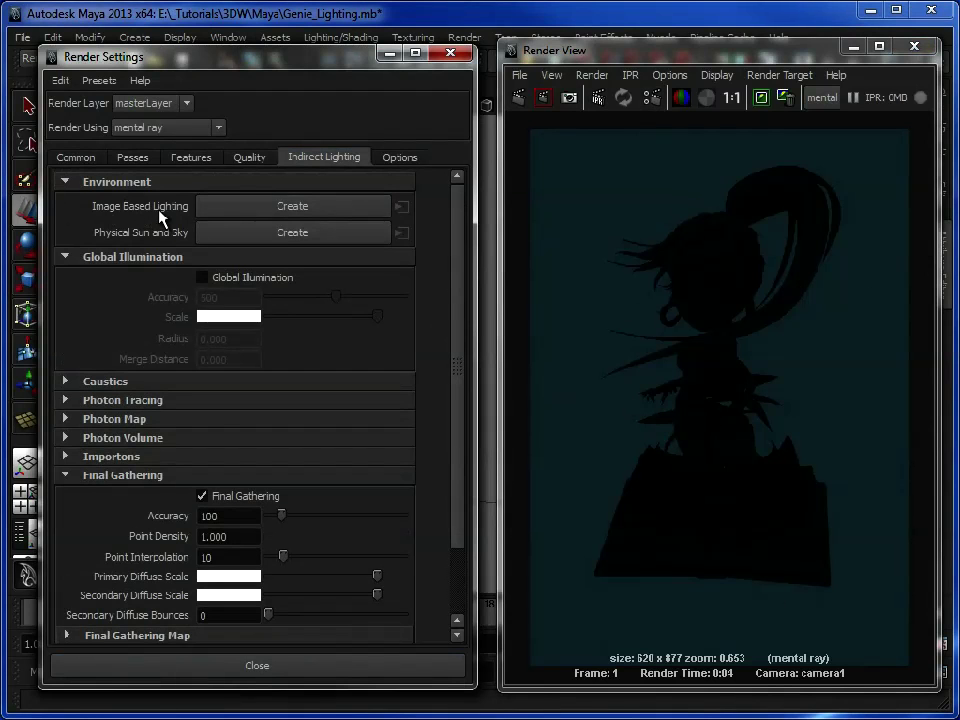
pyautogui.click(291, 207)
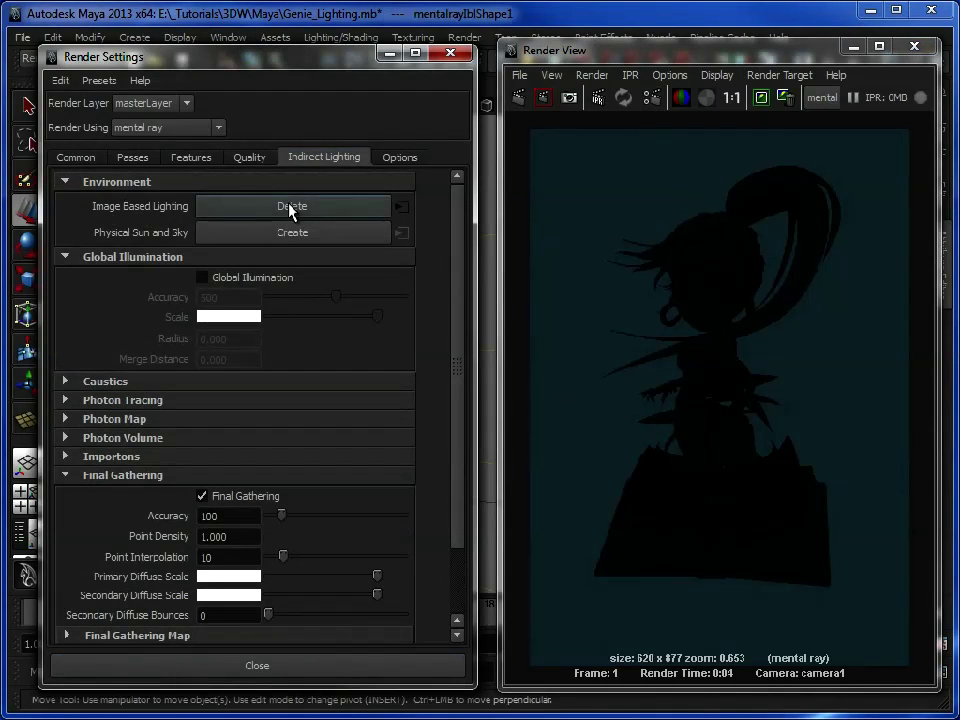
pyautogui.click(401, 208)
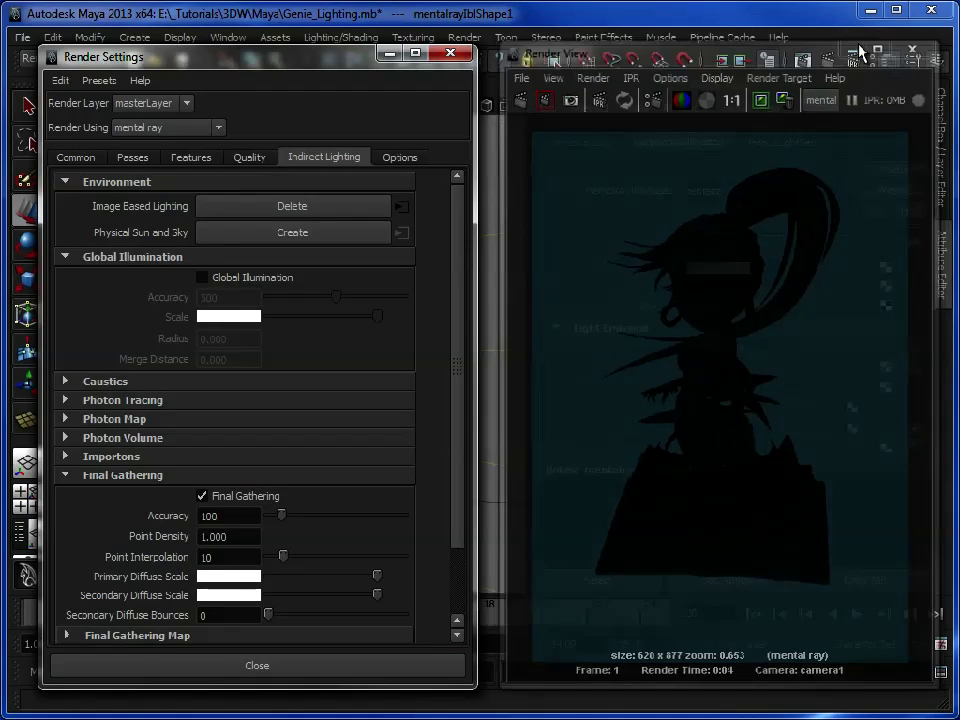
pyautogui.moveTo(915, 354); pyautogui.dragTo(928, 263)
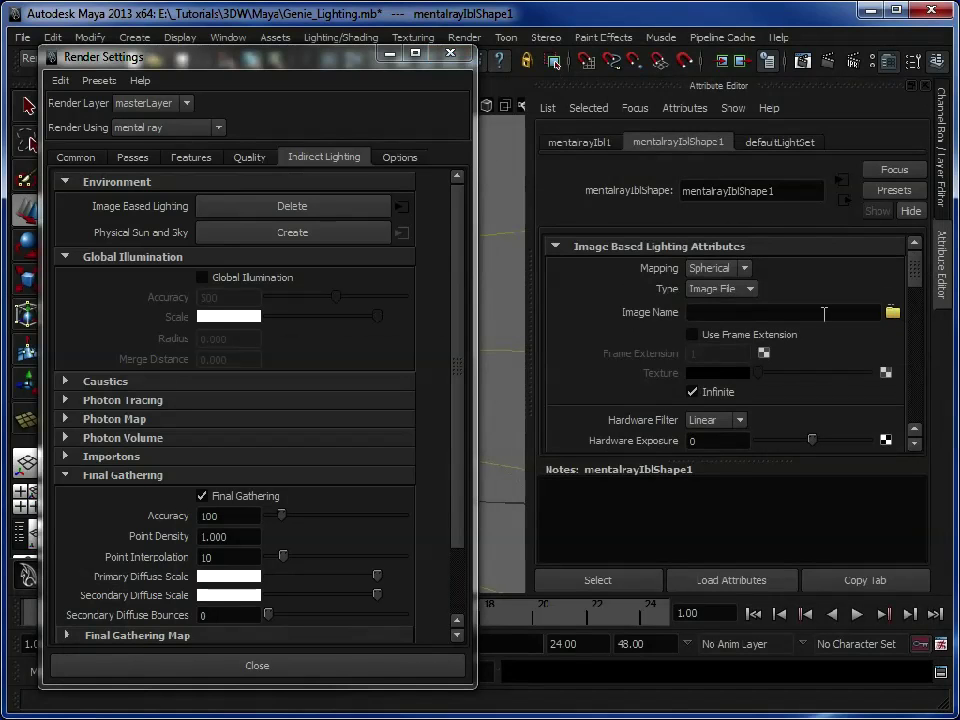
# Step: Load rnl_probe.hdr from the Textures folder as the image of the Image Based Lighting node and clear the render settings out of view
pyautogui.click(892, 313)
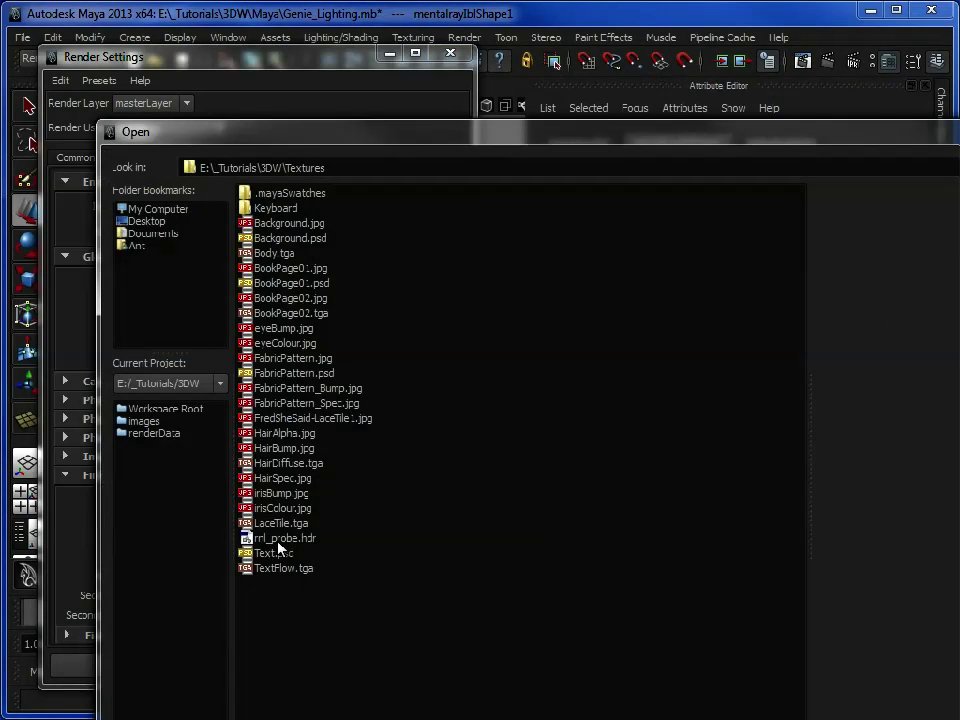
pyautogui.click(252, 540)
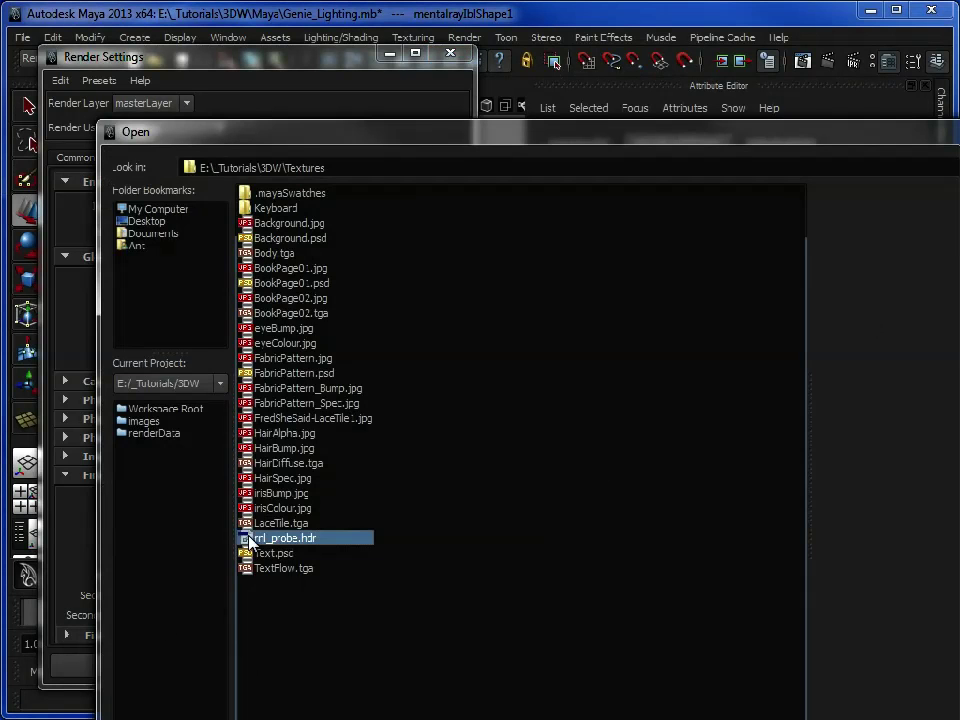
pyautogui.doubleClick(279, 541)
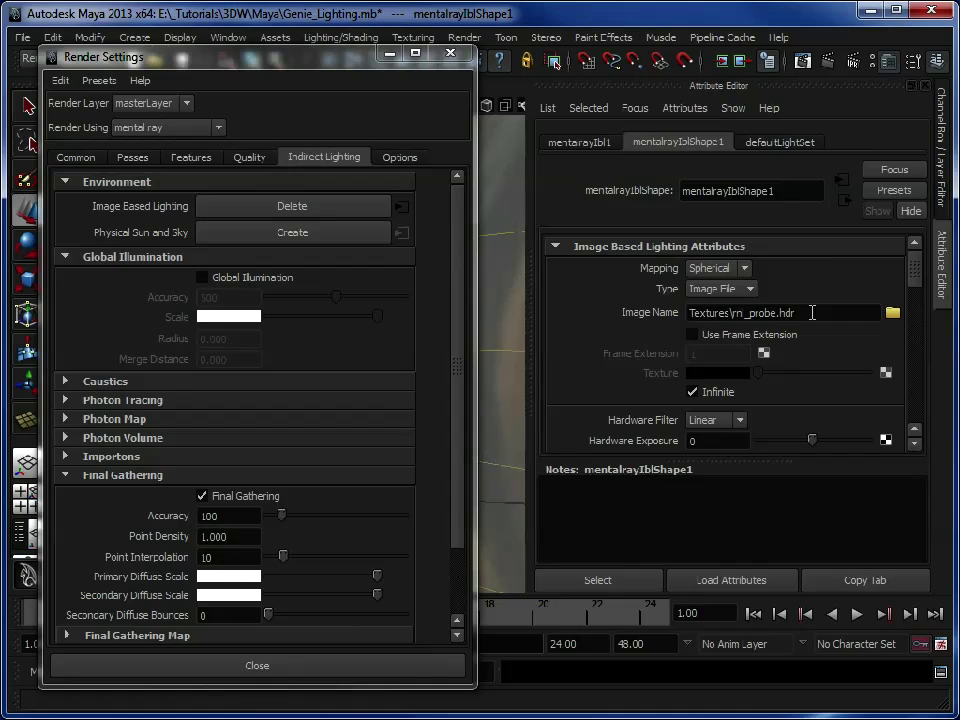
pyautogui.click(385, 53)
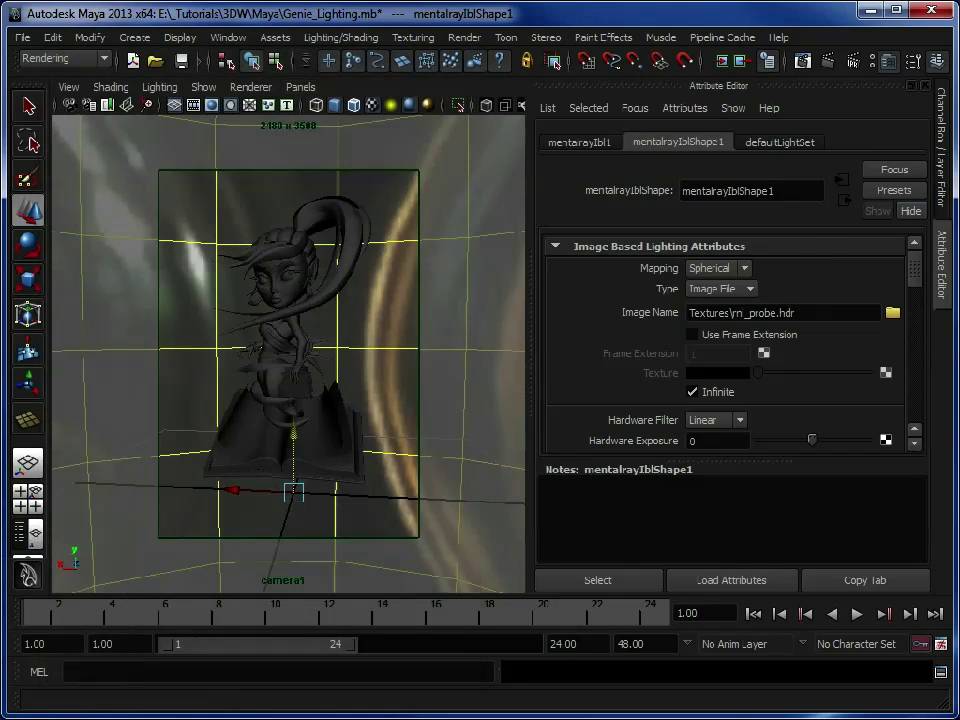
# Step: Switch the viewport to the persp camera and bring the whole image-based lighting sphere into view
pyautogui.click(945, 180)
pyautogui.click(300, 87)
pyautogui.moveTo(340, 105)
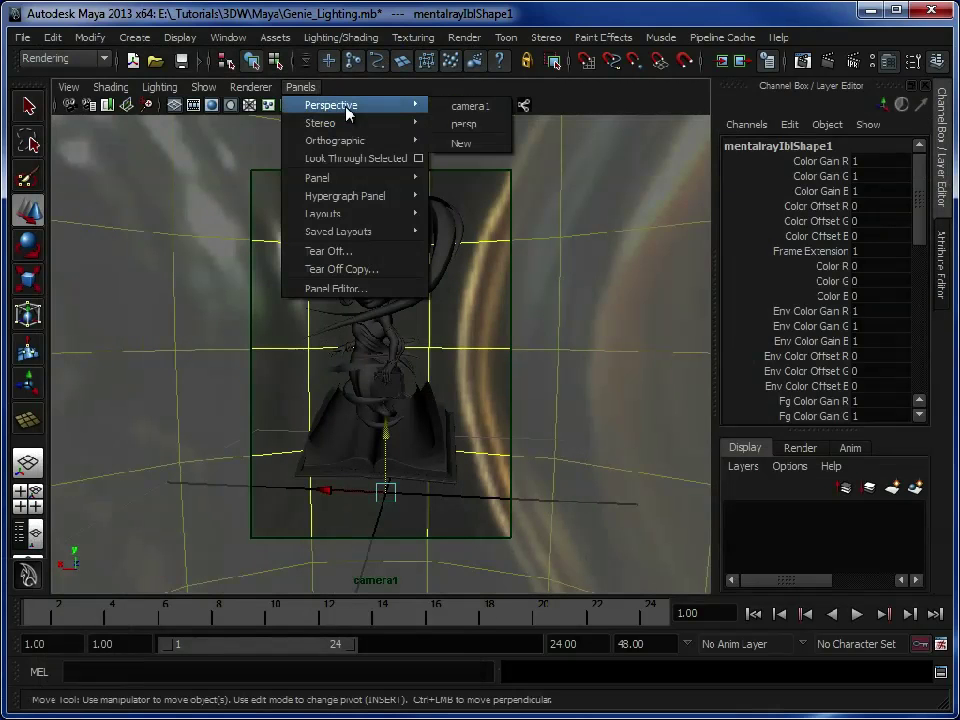
pyautogui.click(482, 125)
pyautogui.keyDown('alt'); pyautogui.moveTo(540, 392); pyautogui.dragTo(480, 336); pyautogui.keyUp('alt')
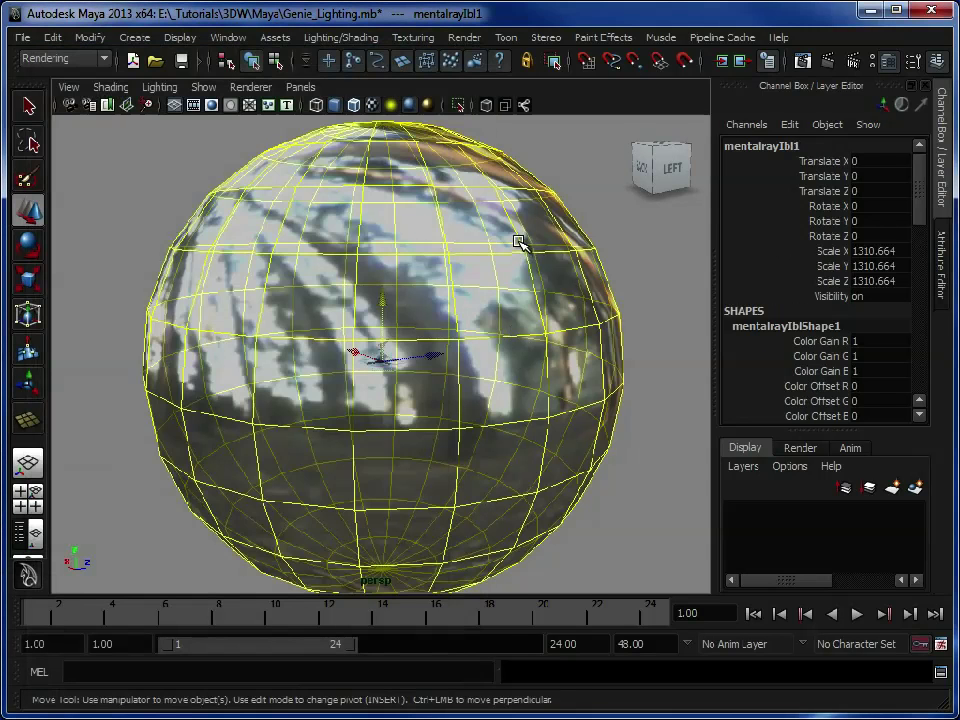
# Step: Show the lighting sphere's attributes and examine from several angles how the HDR image wraps around it
pyautogui.hotkey('ctrl', 'a')
pyautogui.moveTo(418, 279); pyautogui.dragTo(214, 253)
pyautogui.press('w')
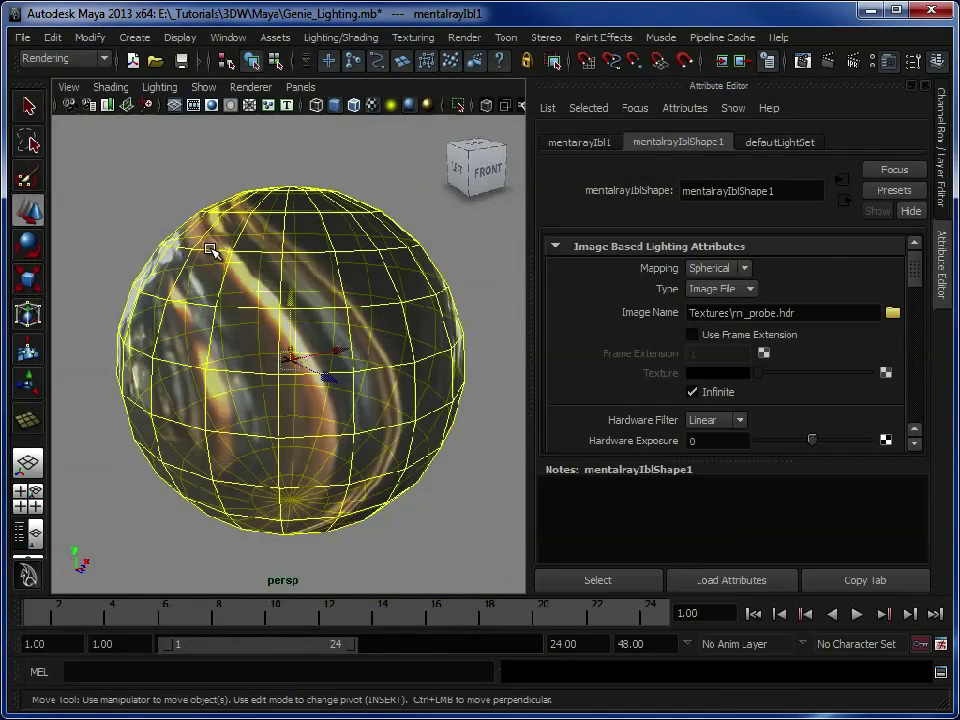
pyautogui.keyDown('alt'); pyautogui.moveTo(296, 519); pyautogui.dragTo(279, 199); pyautogui.keyUp('alt')
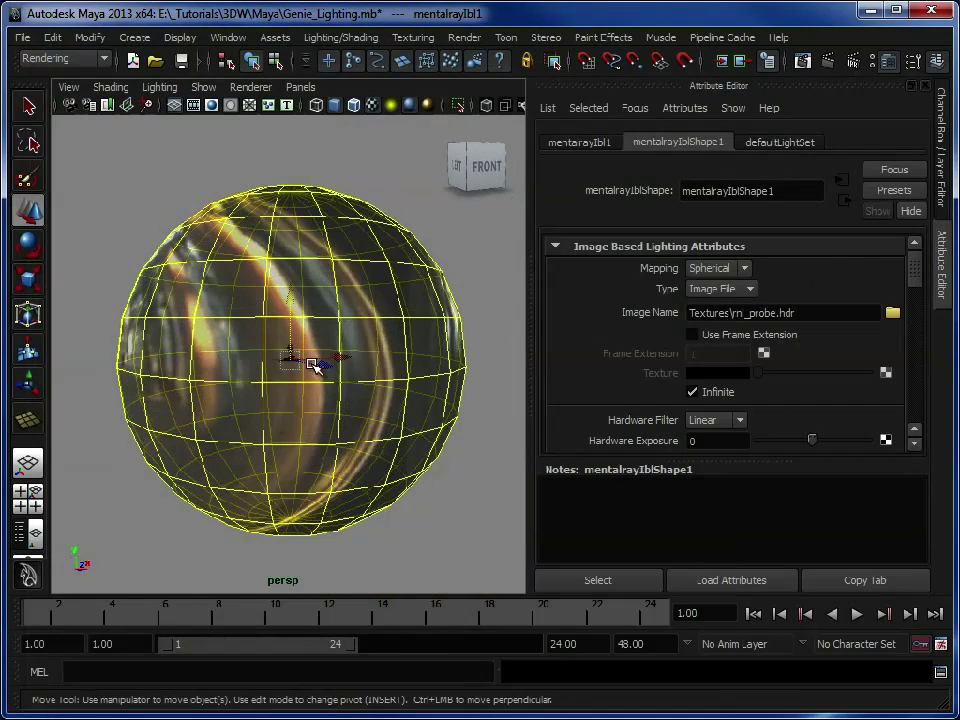
pyautogui.keyDown('alt'); pyautogui.moveTo(274, 274); pyautogui.dragTo(354, 339); pyautogui.keyUp('alt')
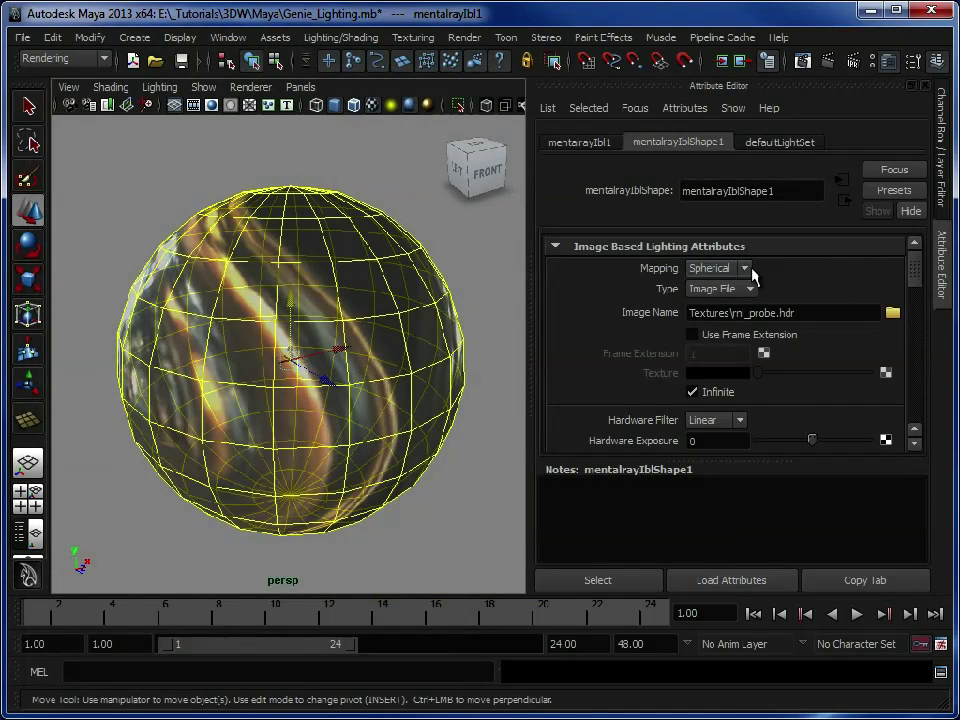
# Step: Set the Image Based Lighting mapping to Angular and examine from several angles how the HDR image wraps around the sphere
pyautogui.click(712, 268)
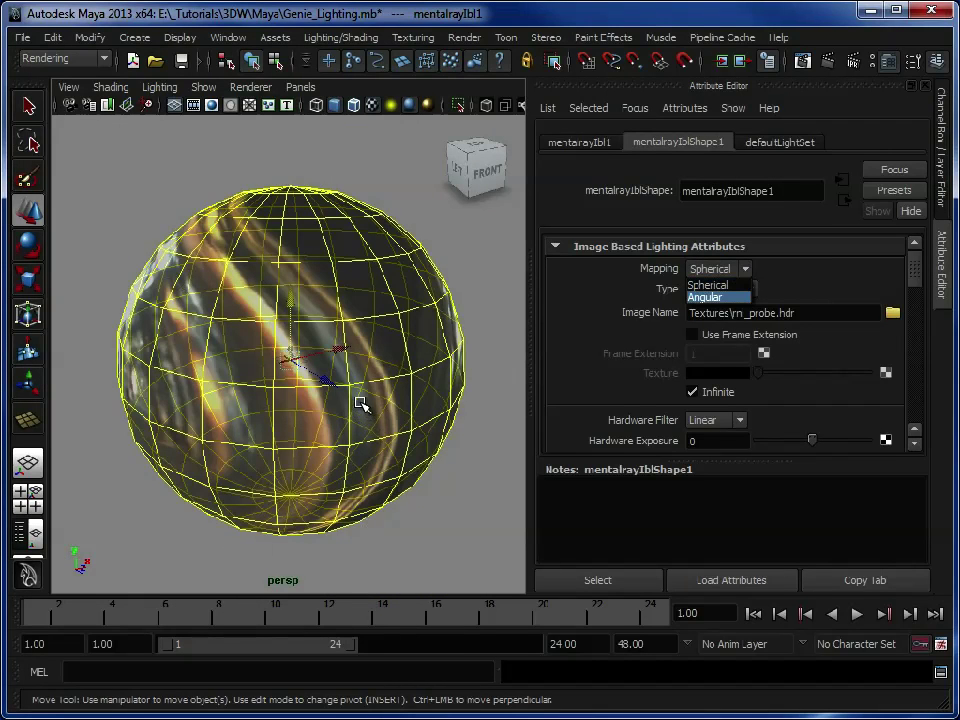
pyautogui.click(724, 283)
pyautogui.click(745, 270)
pyautogui.click(707, 297)
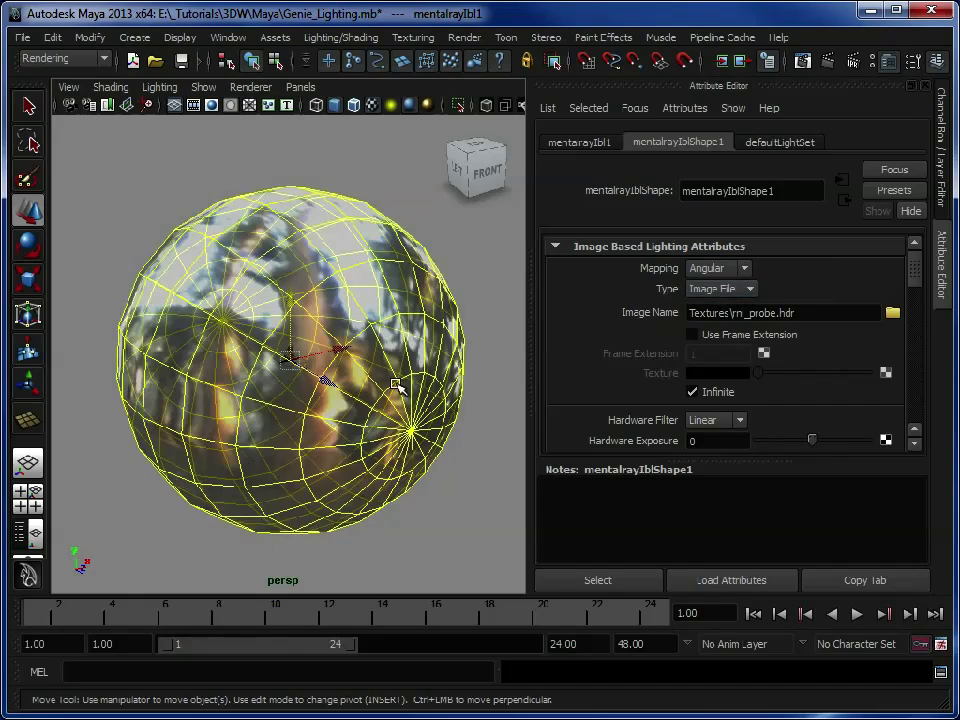
pyautogui.keyDown('alt'); pyautogui.moveTo(228, 321); pyautogui.dragTo(250, 320); pyautogui.keyUp('alt')
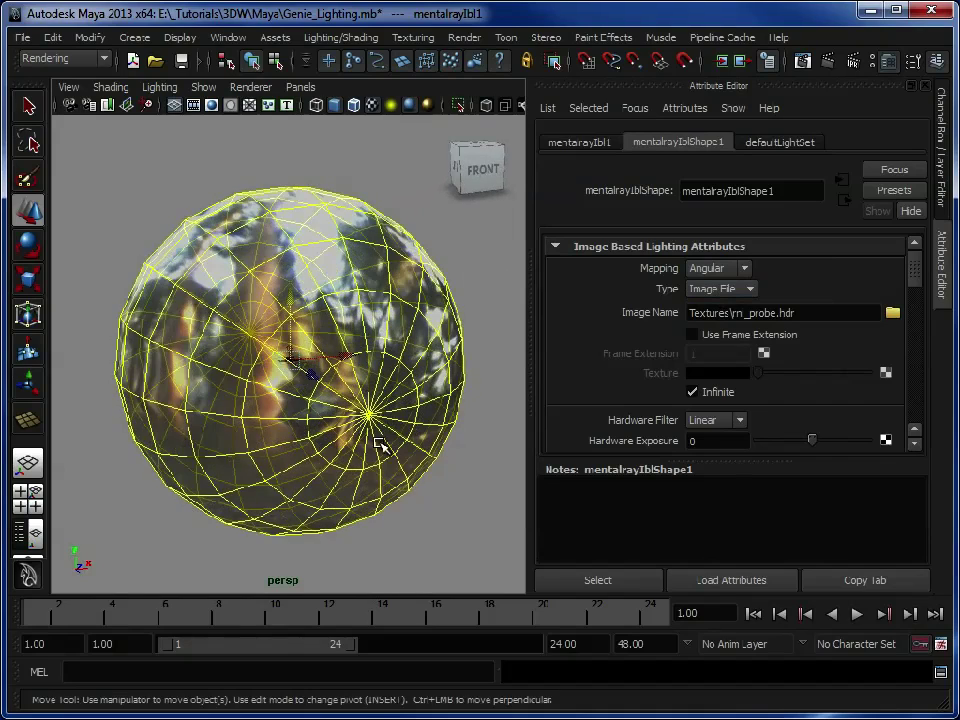
pyautogui.keyDown('alt'); pyautogui.moveTo(221, 392); pyautogui.dragTo(493, 386); pyautogui.keyUp('alt')
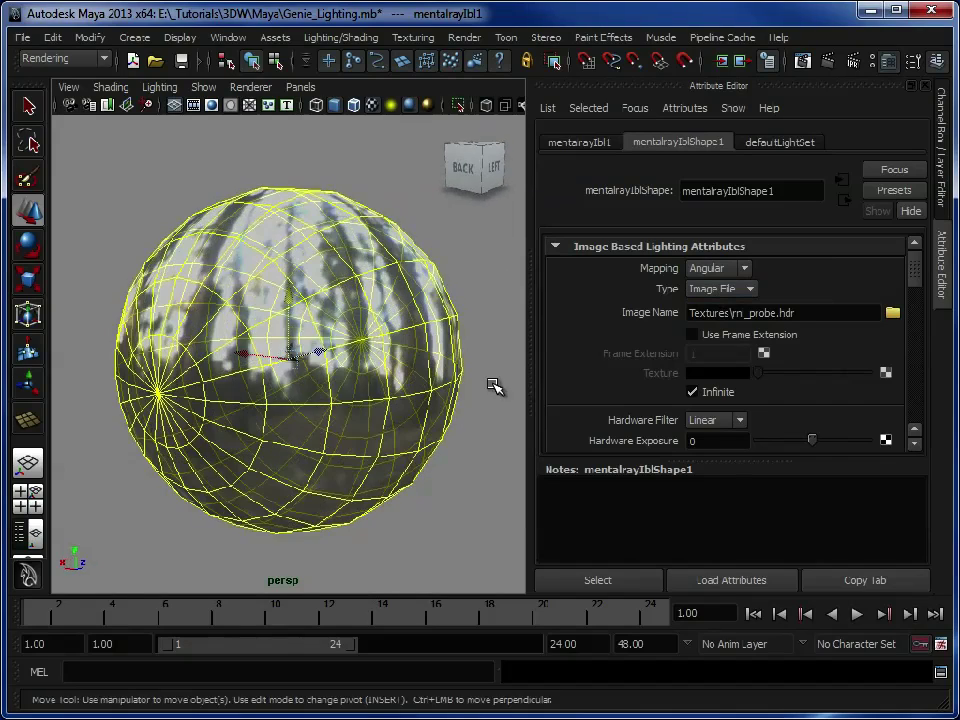
pyautogui.keyDown('alt'); pyautogui.moveTo(290, 340); pyautogui.dragTo(332, 285); pyautogui.keyUp('alt')
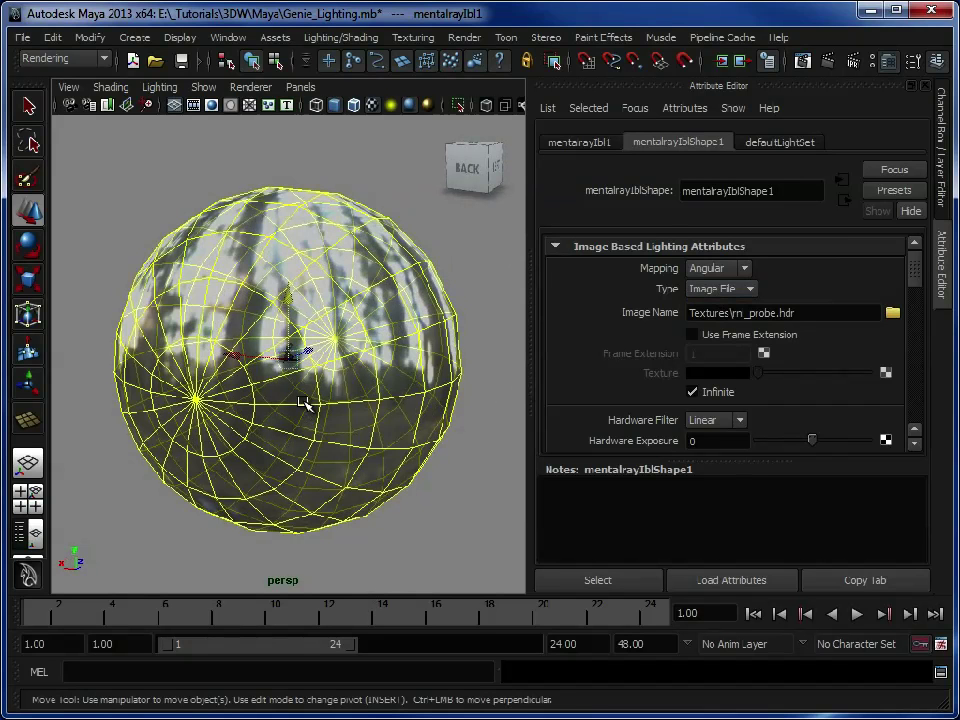
# Step: Try rotating the image-based lighting sphere about -8.6 degrees around its Y axis, and undo the rotation
pyautogui.press('e')
pyautogui.moveTo(252, 288); pyautogui.dragTo(313, 377)
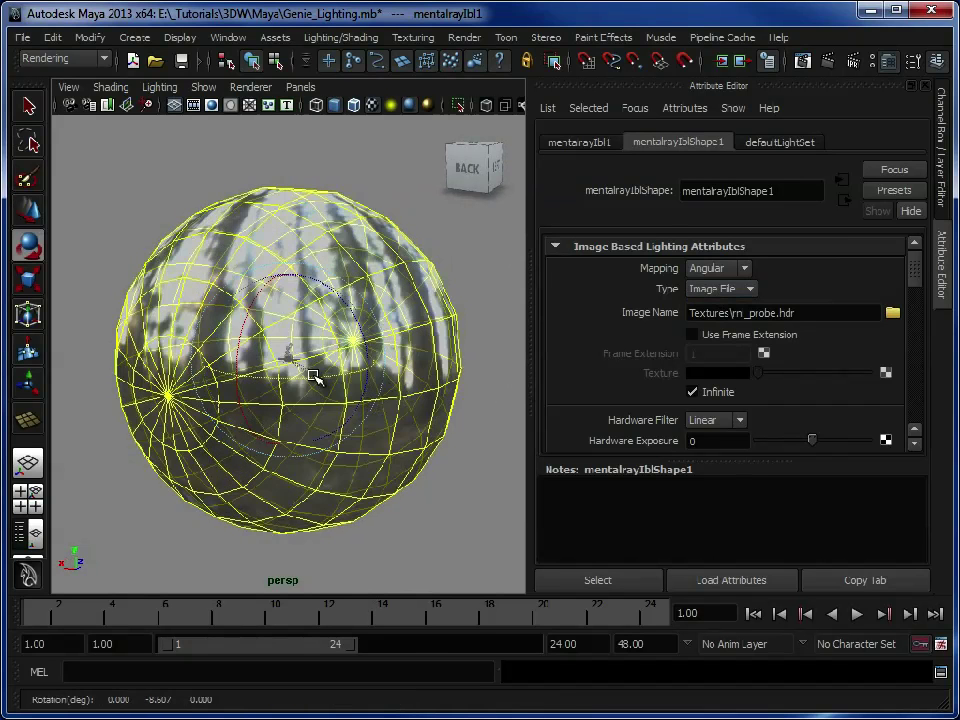
pyautogui.hotkey('ctrl', 'z')
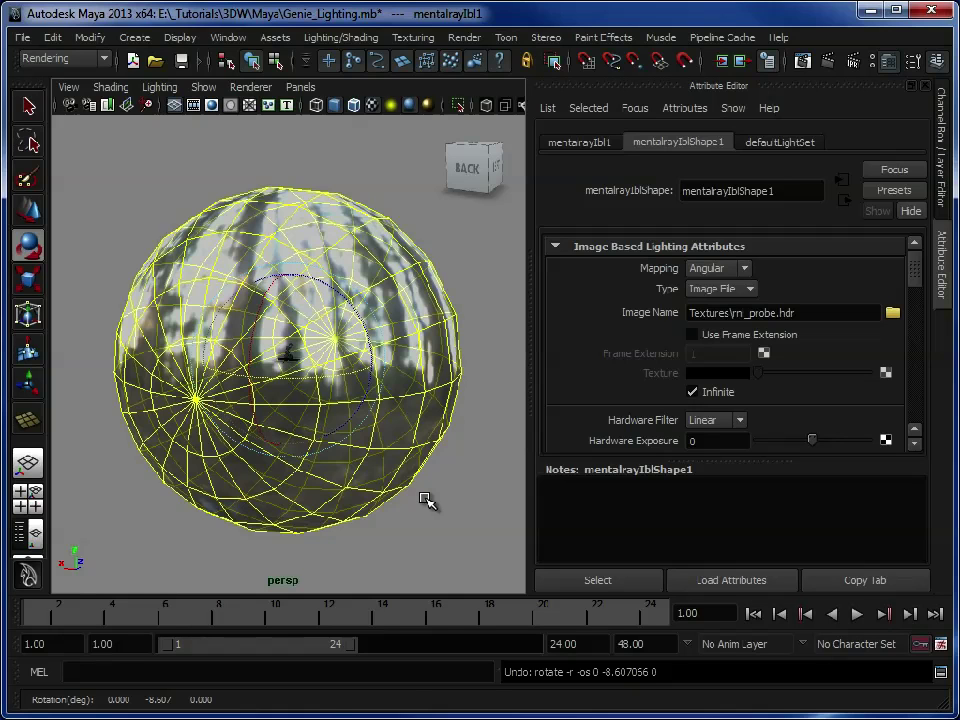
# Step: Deselect the lighting sphere, switch the viewport to camera1 and render the genie with the image-based lighting
pyautogui.click(446, 527)
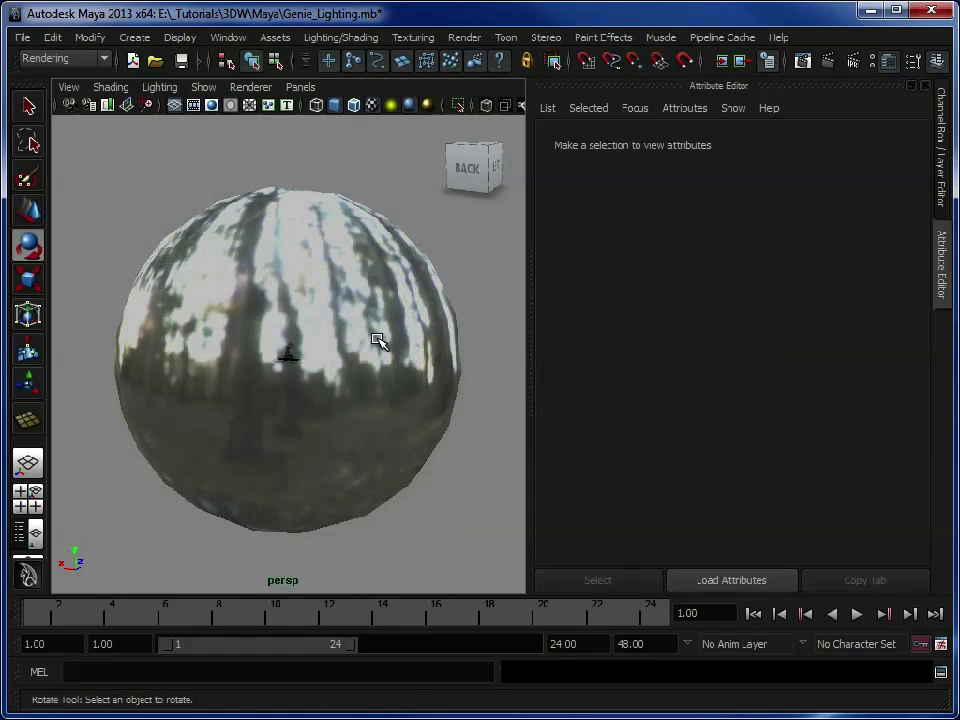
pyautogui.click(262, 88)
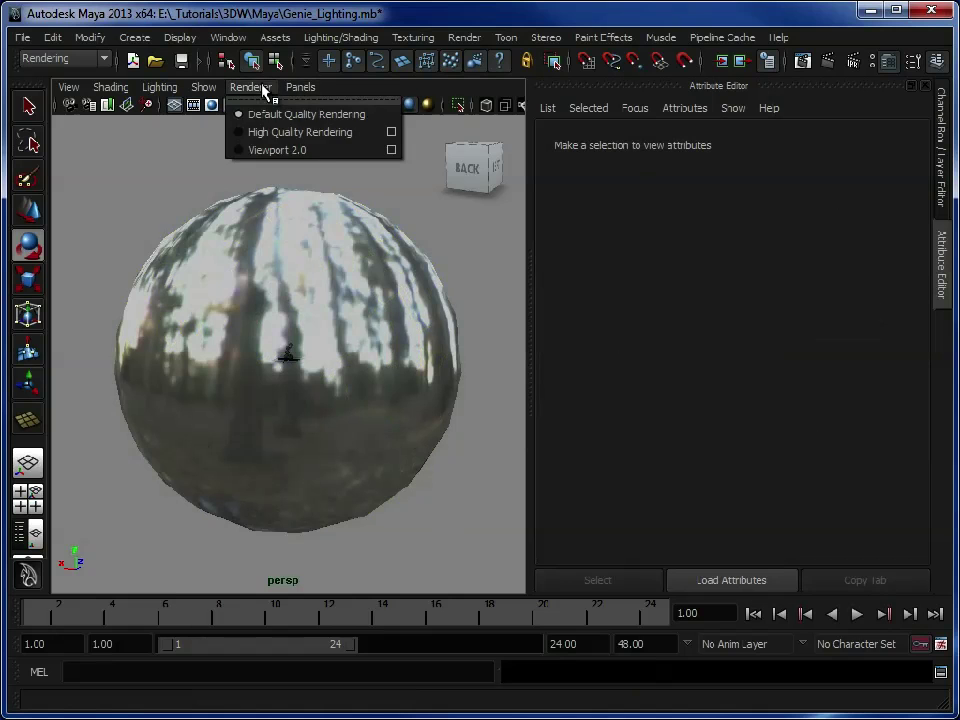
pyautogui.click(290, 88)
pyautogui.click(289, 88)
pyautogui.moveTo(311, 111)
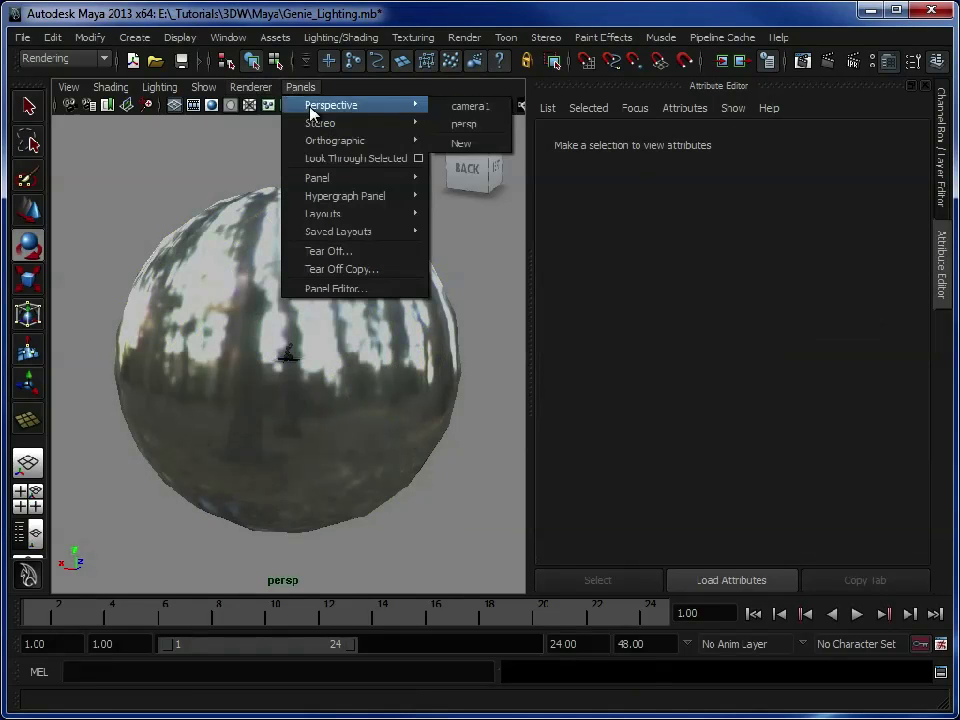
pyautogui.click(468, 107)
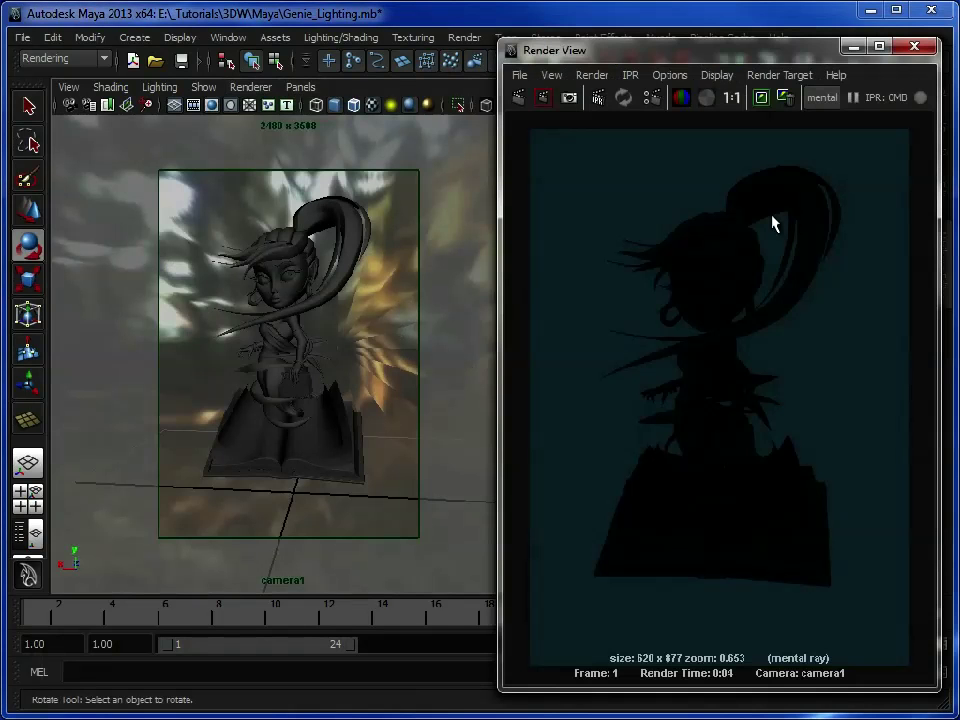
pyautogui.click(520, 98)
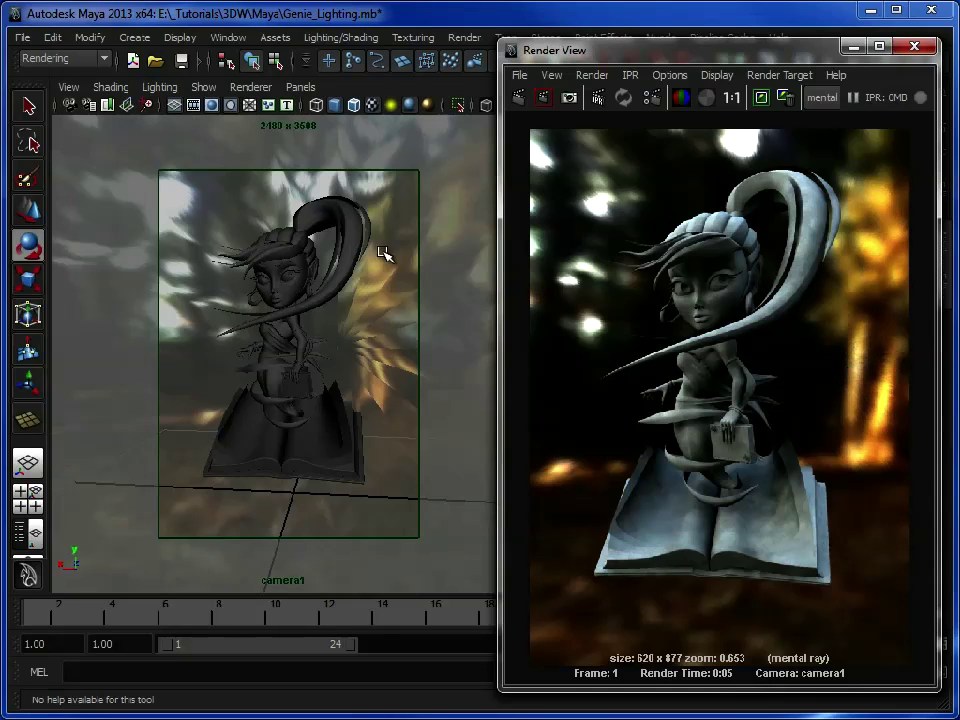
# Step: Turn off Primary Visibility in the lighting sphere's render stats and render the genie again
pyautogui.click(431, 315)
pyautogui.click(853, 47)
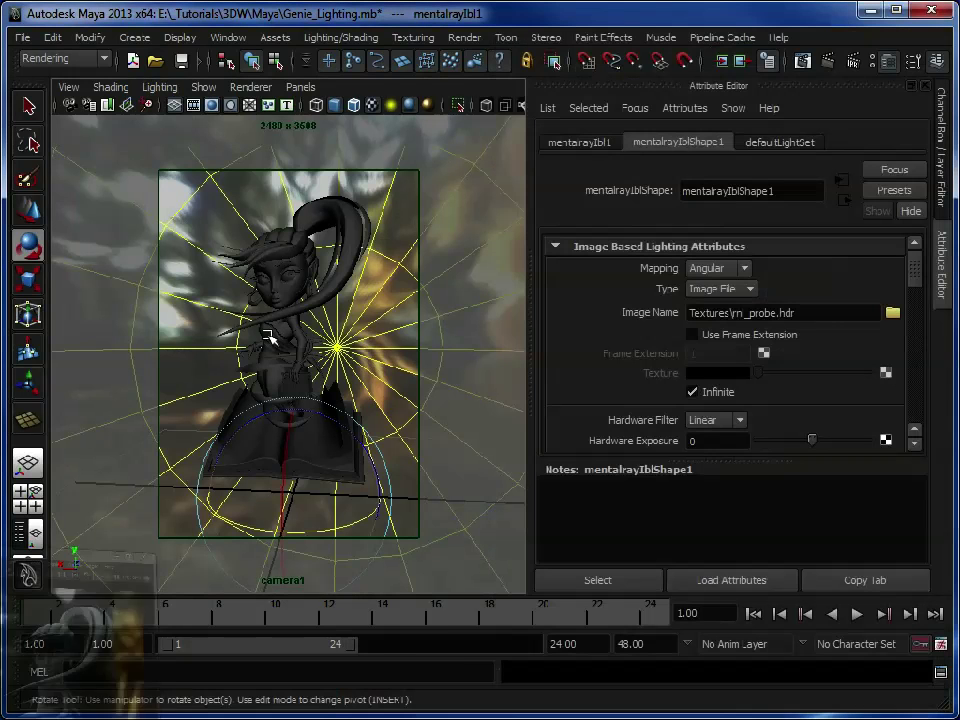
pyautogui.scroll(-3, 923, 293)
pyautogui.scroll(-5, 923, 293)
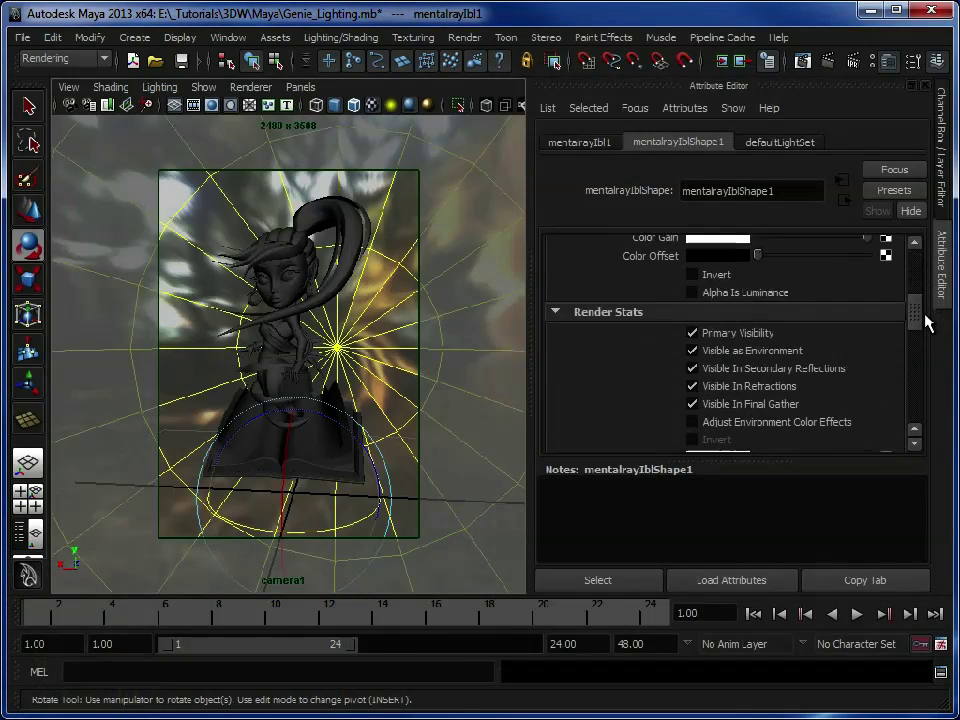
pyautogui.click(703, 321)
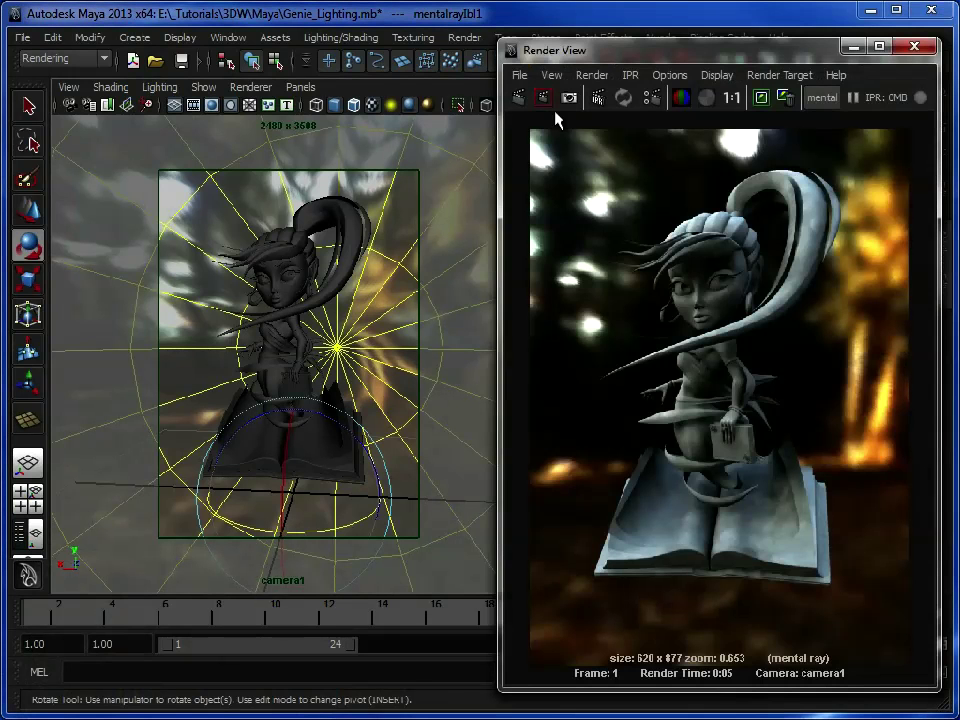
pyautogui.click(544, 97)
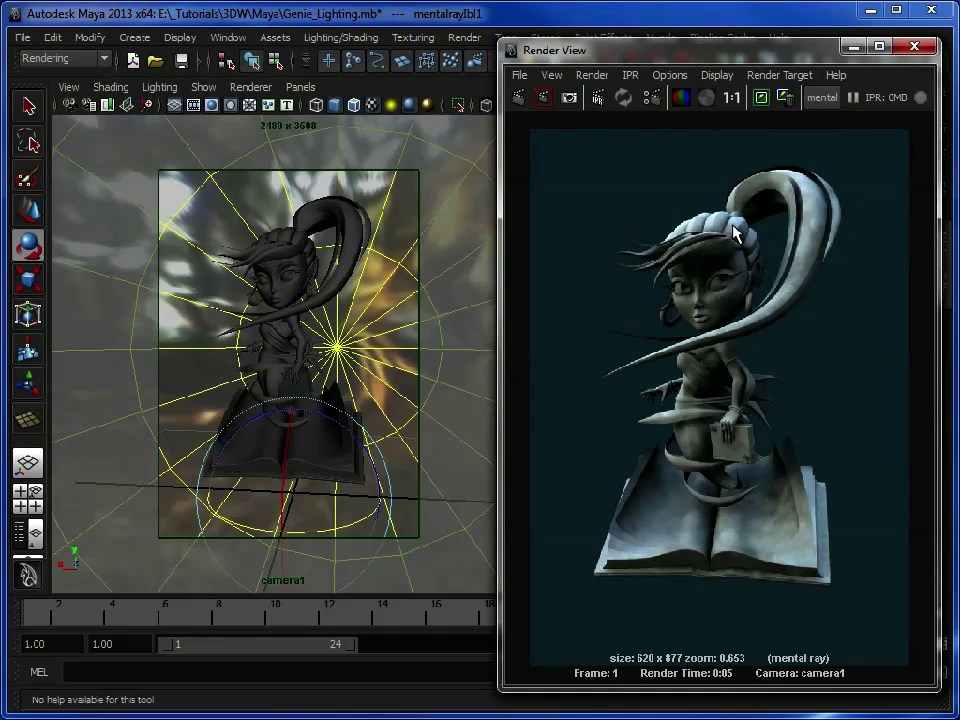
pyautogui.click(851, 46)
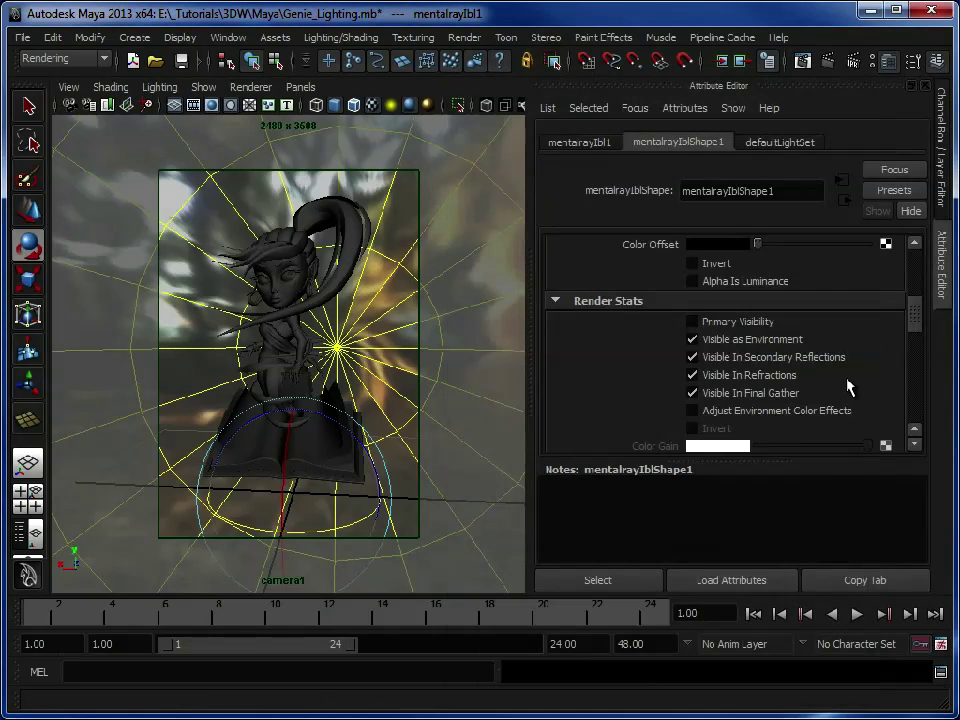
# Step: Darken the lighting sphere's Color Gain to a mid grey and render the genie with the dimmer lighting
pyautogui.moveTo(911, 317); pyautogui.dragTo(911, 298)
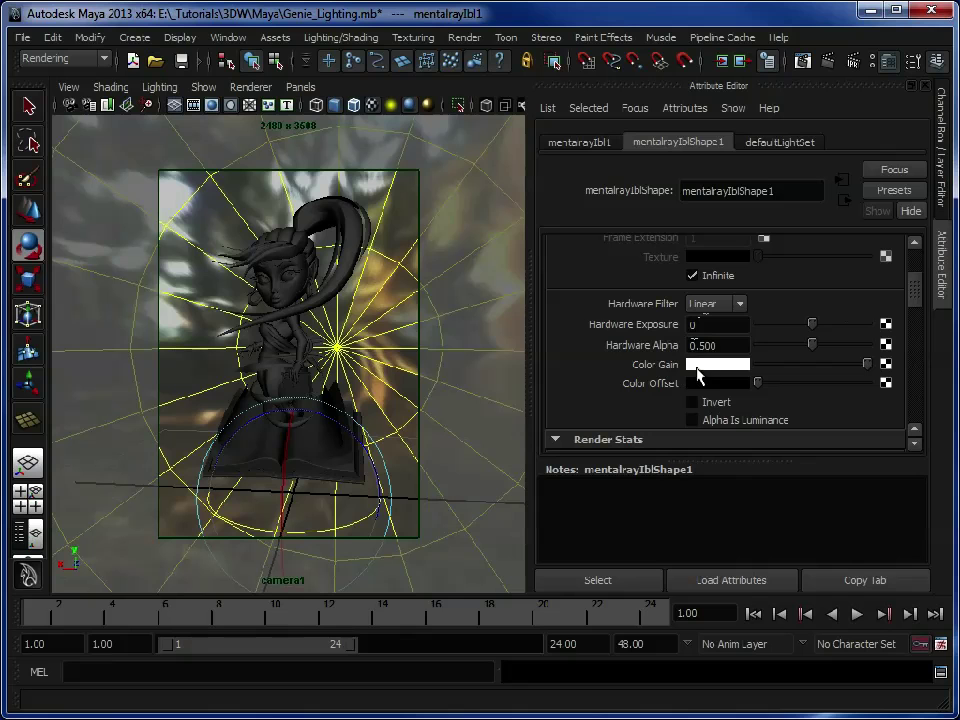
pyautogui.moveTo(865, 366); pyautogui.dragTo(833, 367)
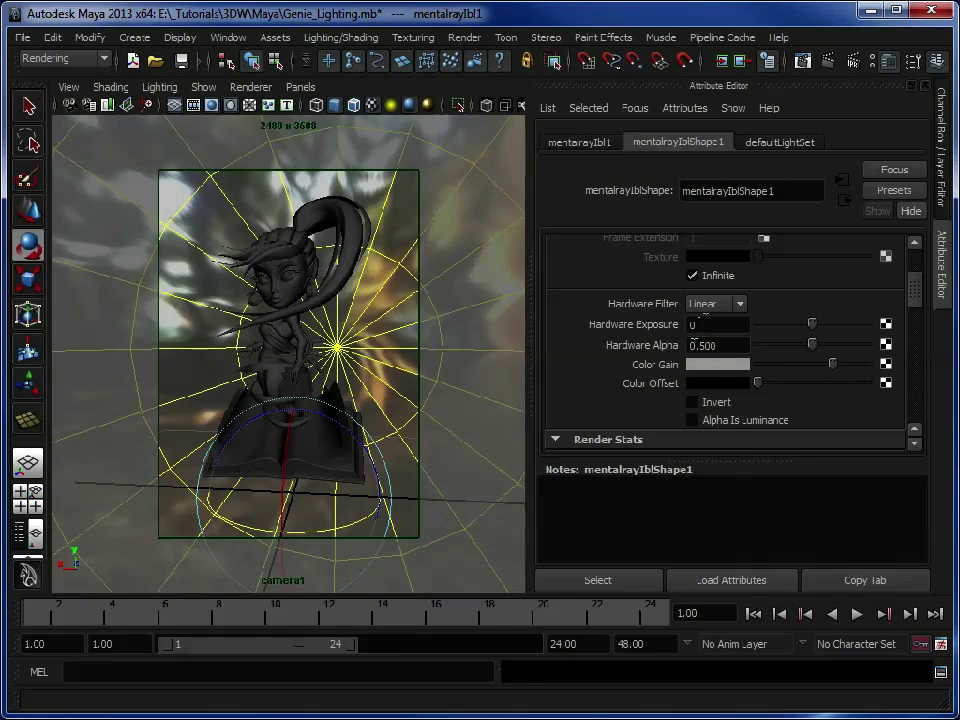
pyautogui.click(722, 60)
pyautogui.click(515, 100)
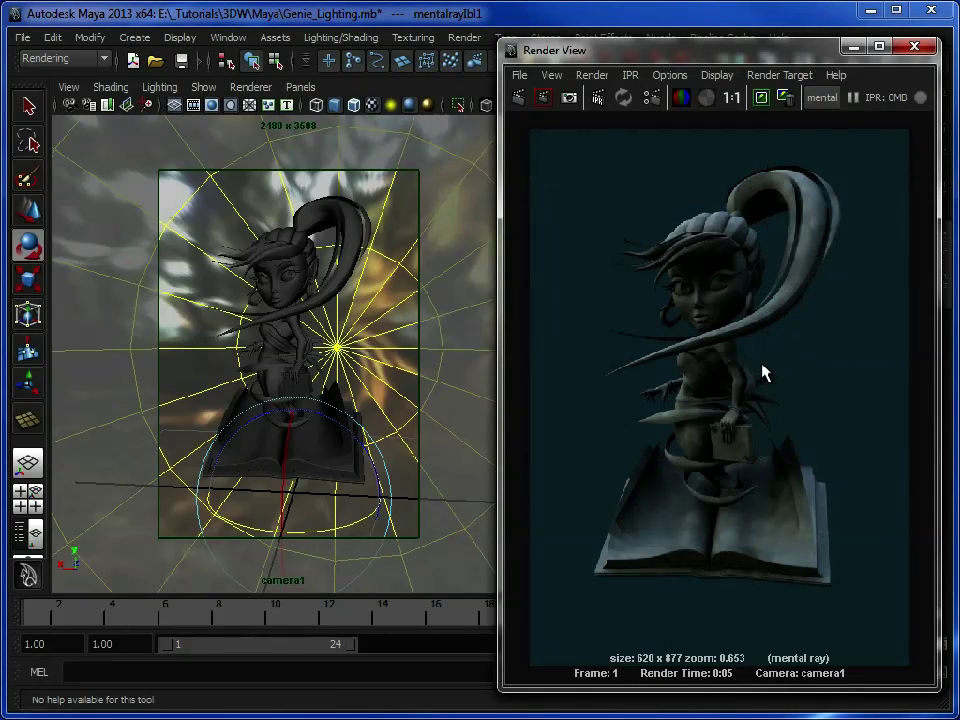
pyautogui.click(853, 46)
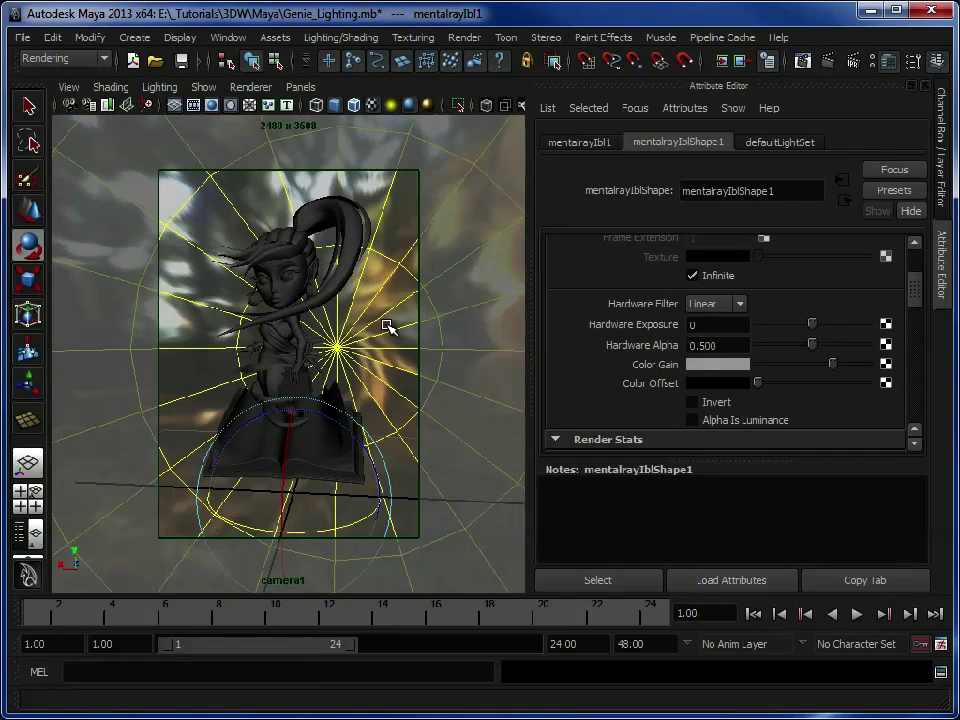
# Step: Deselect the lighting sphere and create a directional light
pyautogui.click(428, 249)
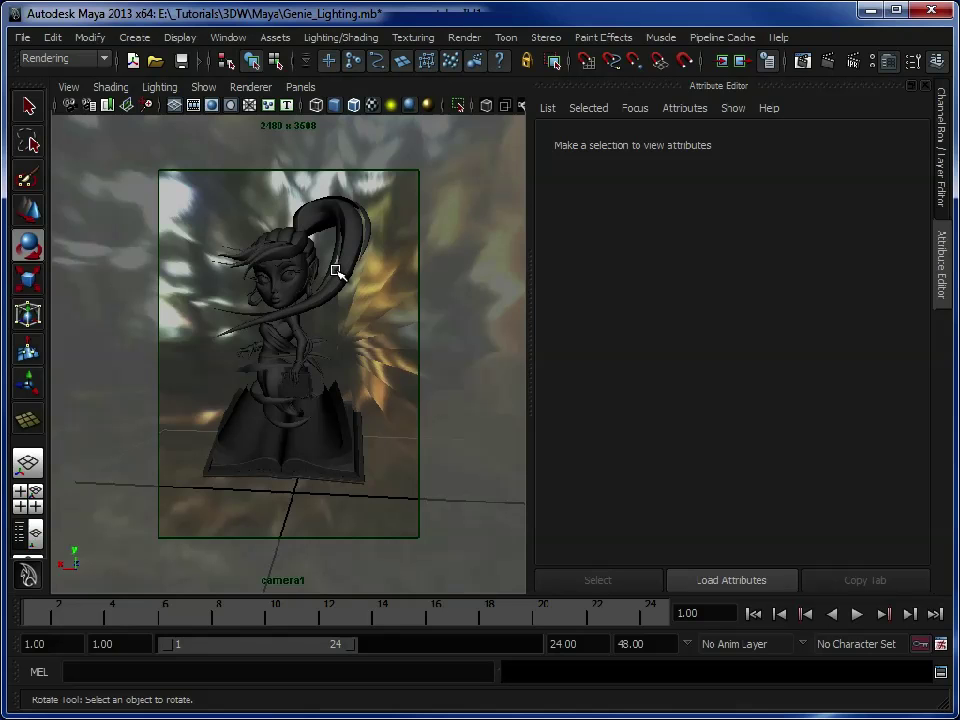
pyautogui.press('space')
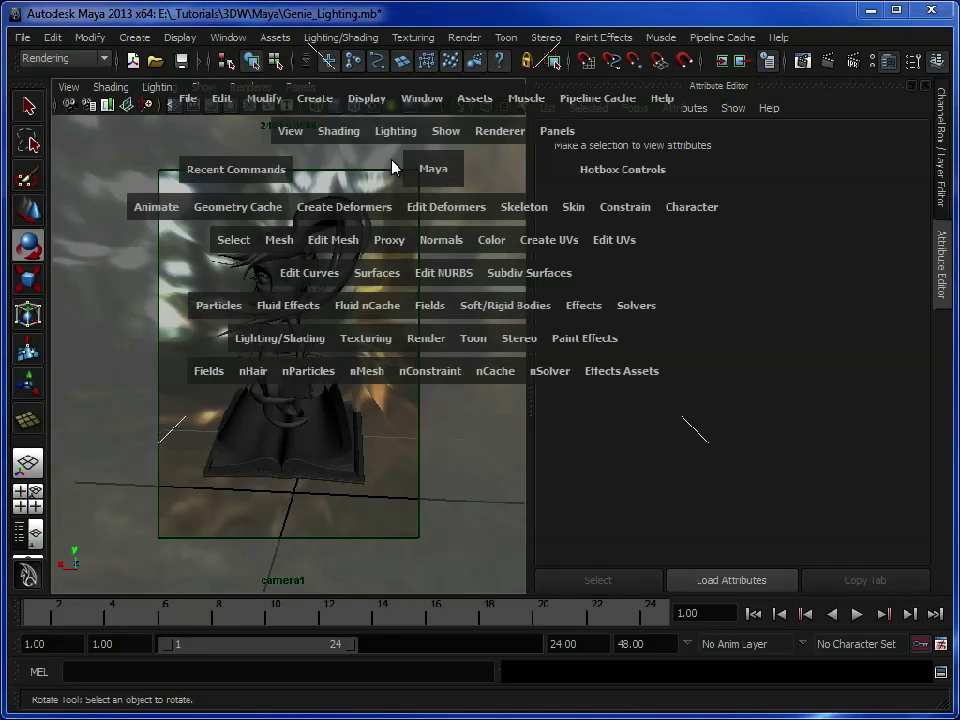
pyautogui.click(314, 99)
pyautogui.moveTo(354, 203)
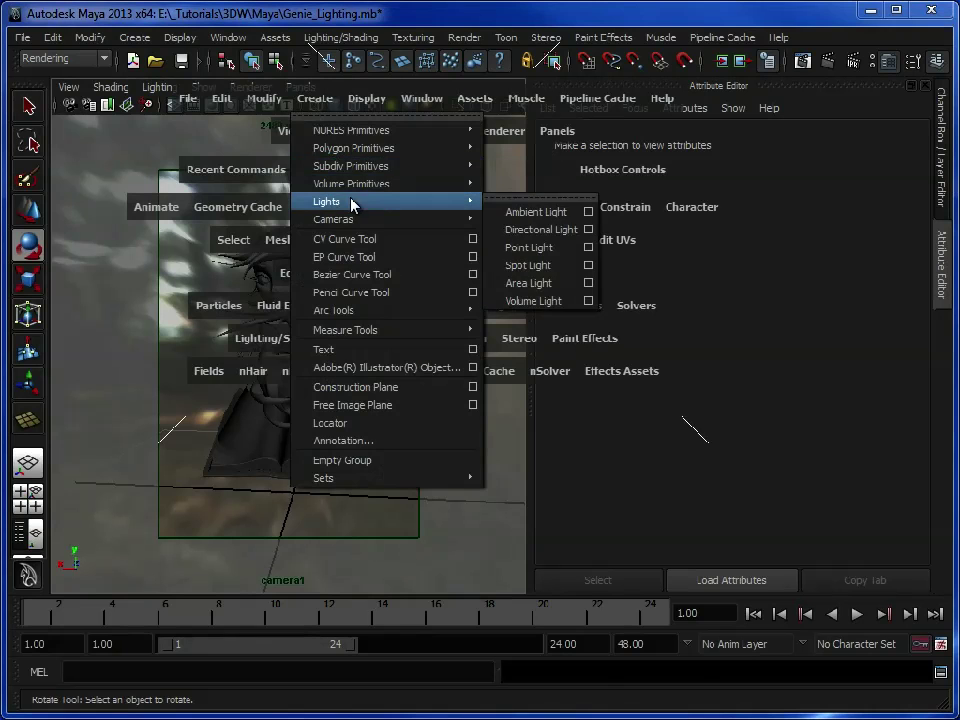
pyautogui.click(540, 229)
# Step: Move the directional light up beside the genie's upper body, scale up its icon and rotate it to about -149, -44, 106 degrees
pyautogui.press('w')
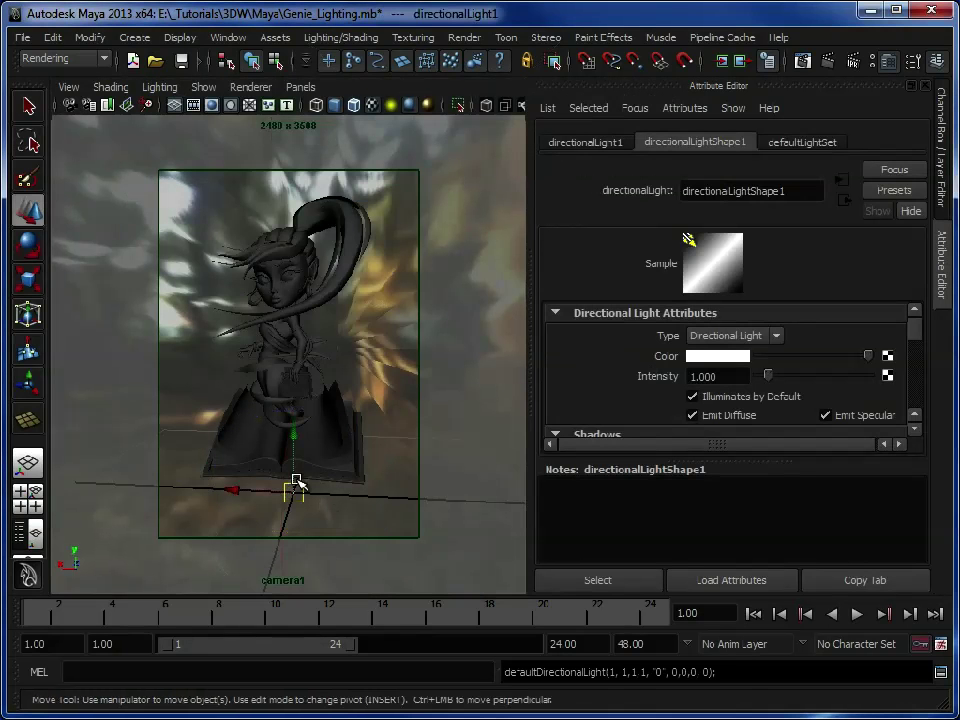
pyautogui.moveTo(289, 439); pyautogui.dragTo(350, 331)
pyautogui.press('r')
pyautogui.moveTo(431, 328); pyautogui.dragTo(399, 298)
pyautogui.press('e')
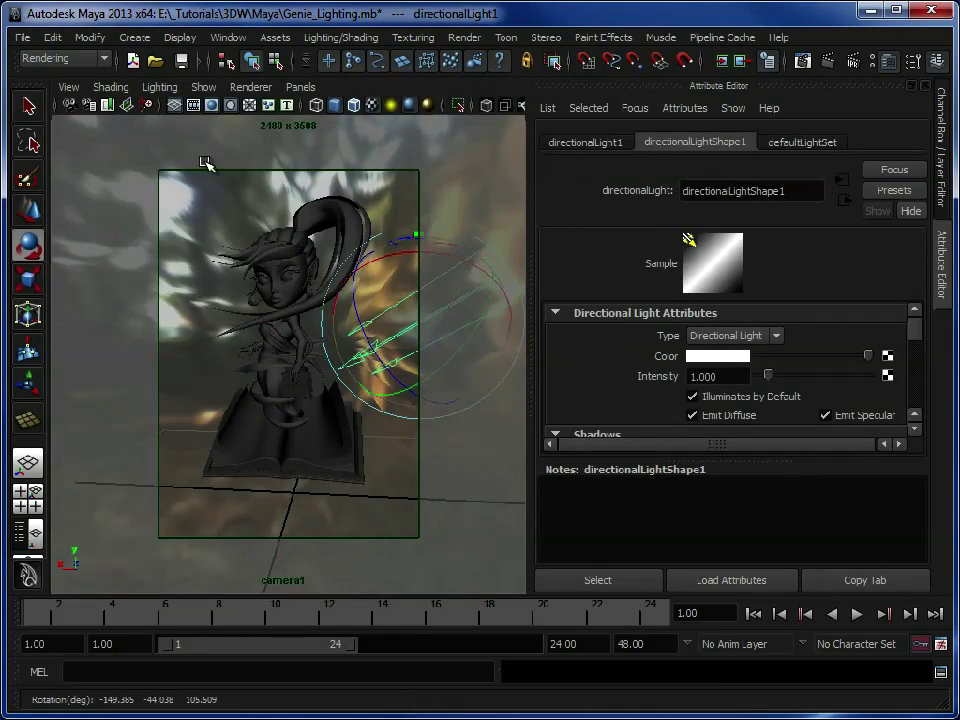
# Step: Light the viewport with the selected light only and rotate the directional light to about -166, -31, 108 degrees
pyautogui.click(160, 88)
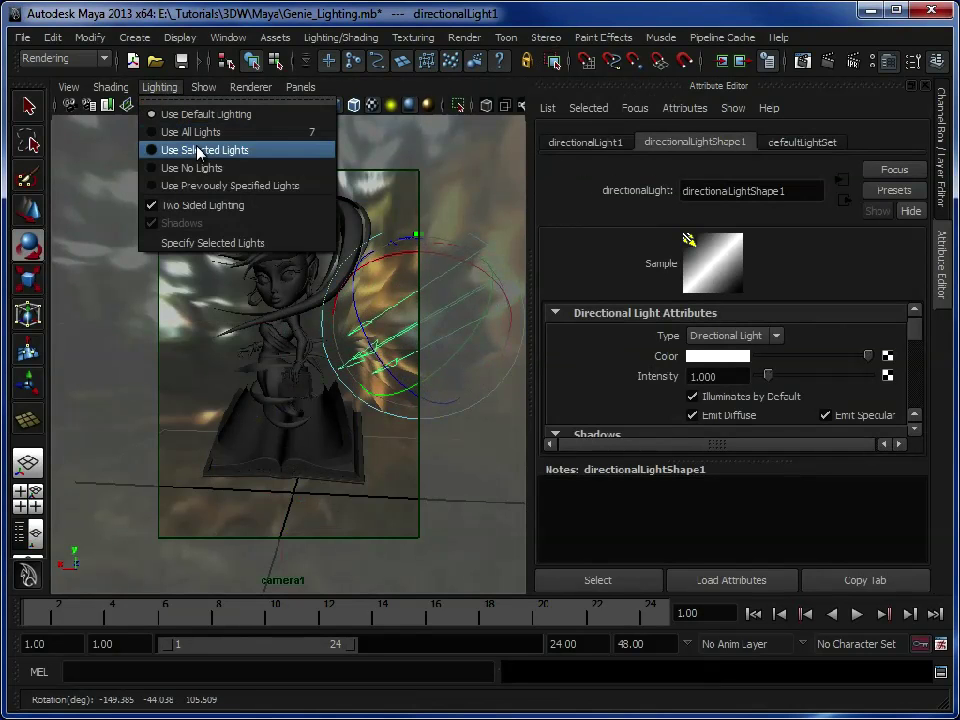
pyautogui.click(198, 148)
pyautogui.moveTo(416, 304)
pyautogui.mouseDown()
pyautogui.moveTo(345, 334)
pyautogui.moveTo(421, 313)
pyautogui.moveTo(396, 328)
pyautogui.moveTo(437, 302)
pyautogui.moveTo(404, 297)
pyautogui.moveTo(432, 298)
pyautogui.mouseUp()
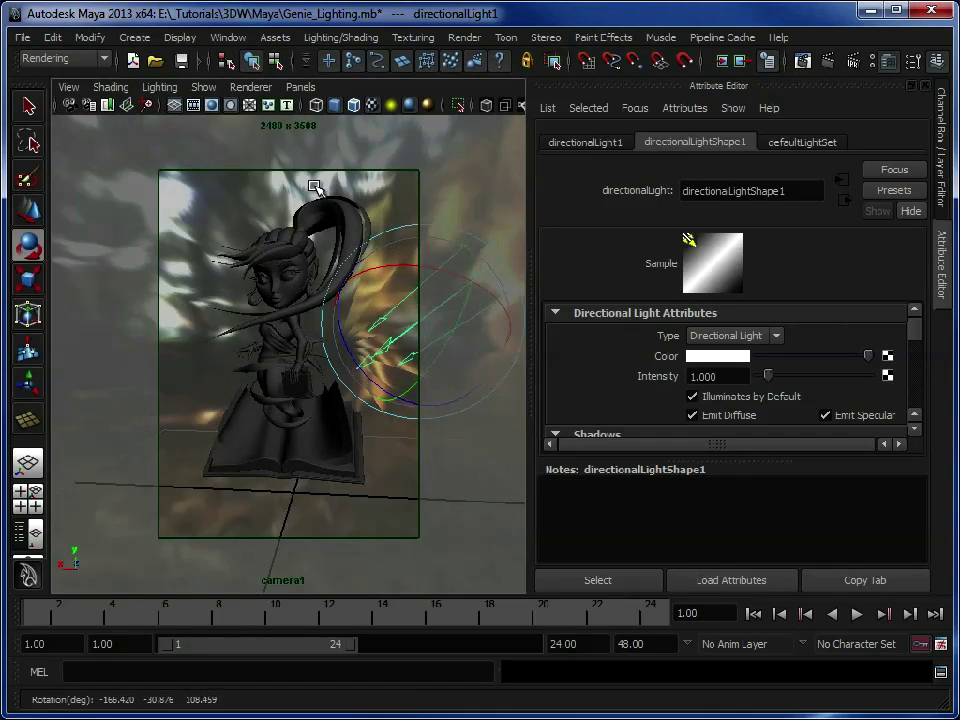
# Step: Turn on depth map shadows for the directional light and rotate it to about -163, -38, 108 degrees
pyautogui.scroll(-3, 917, 335)
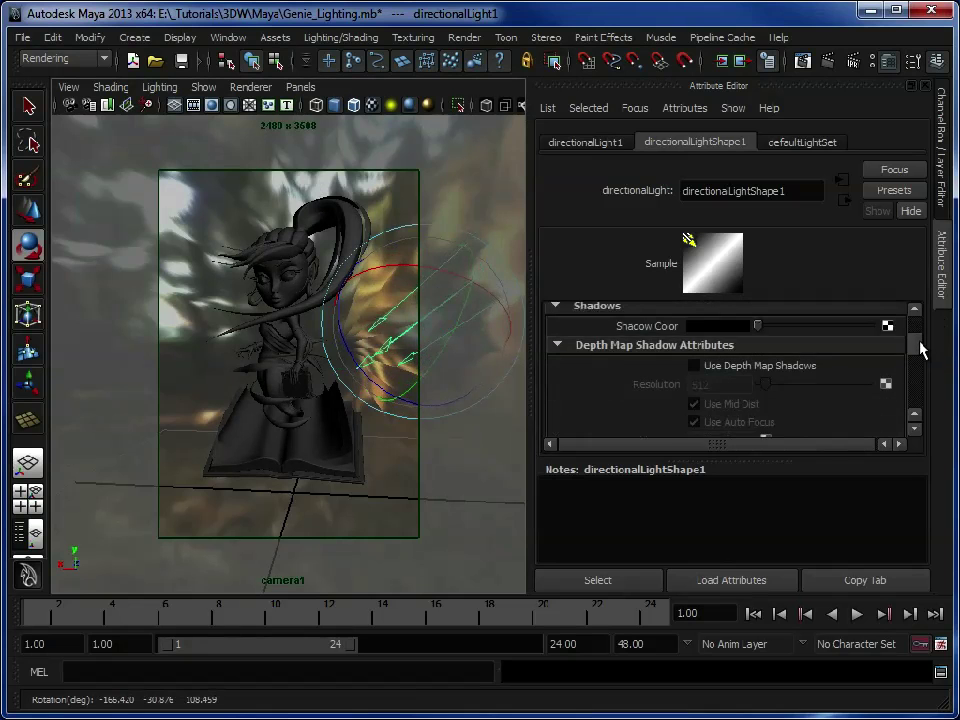
pyautogui.click(804, 358)
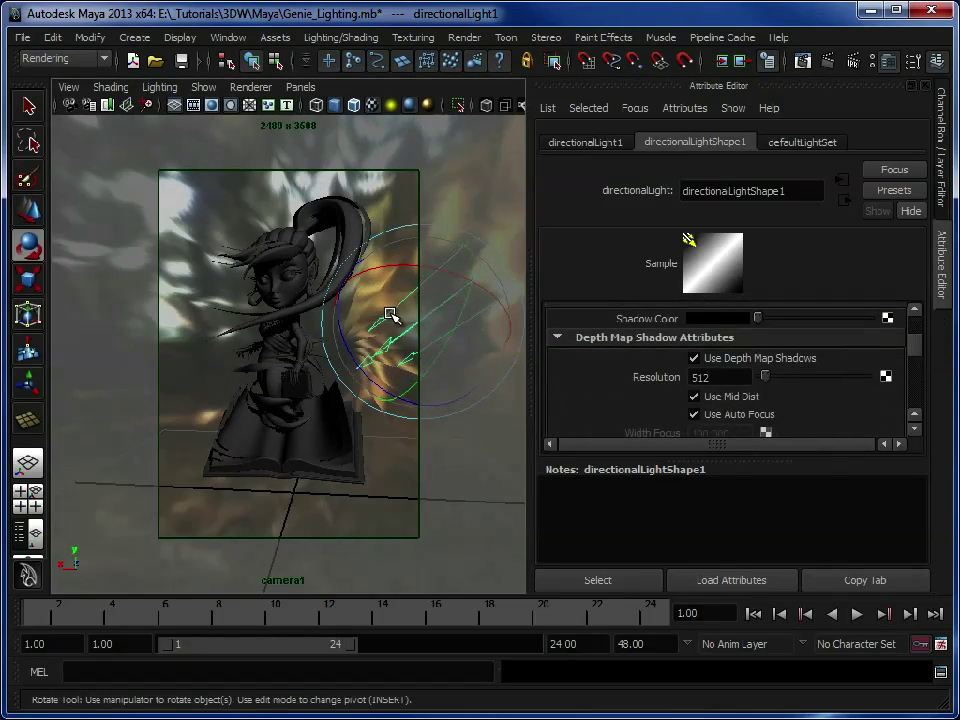
pyautogui.moveTo(397, 314)
pyautogui.mouseDown()
pyautogui.moveTo(450, 296)
pyautogui.moveTo(393, 330)
pyautogui.moveTo(433, 296)
pyautogui.moveTo(424, 306)
pyautogui.moveTo(497, 324)
pyautogui.moveTo(491, 307)
pyautogui.moveTo(484, 317)
pyautogui.moveTo(439, 291)
pyautogui.mouseUp()
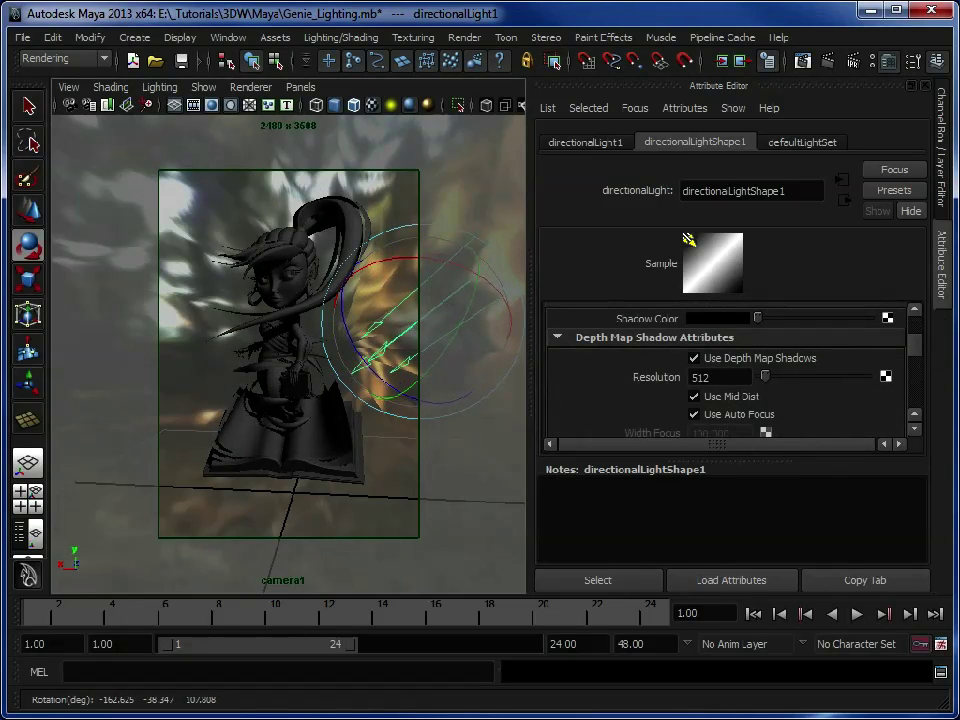
# Step: Render the genie with the directional light added, check its shadows and clear the render out of view
pyautogui.click(802, 61)
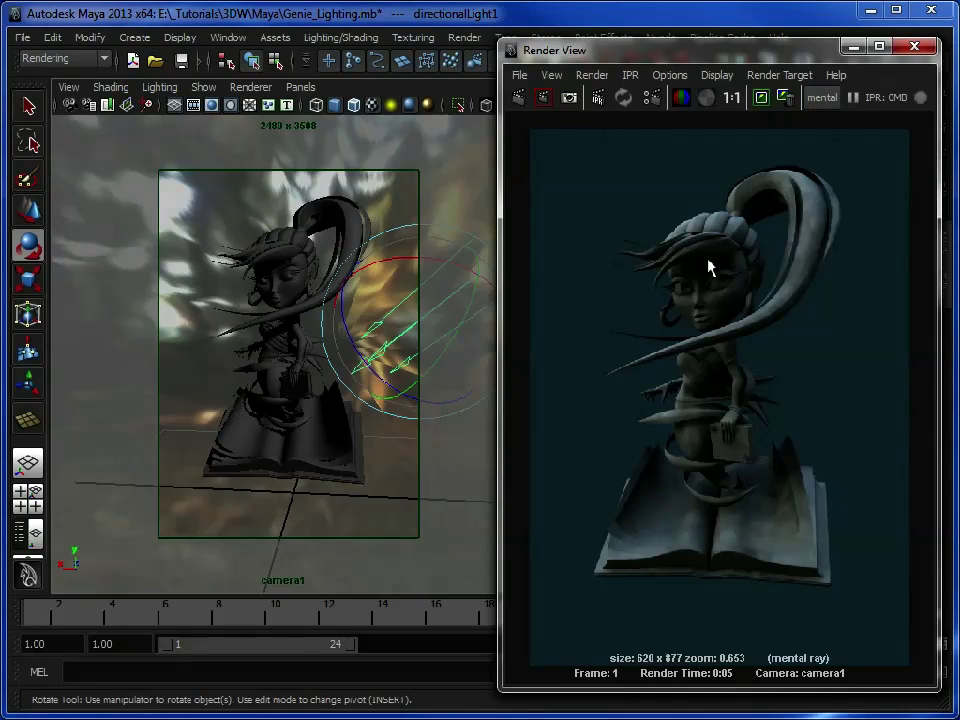
pyautogui.click(519, 98)
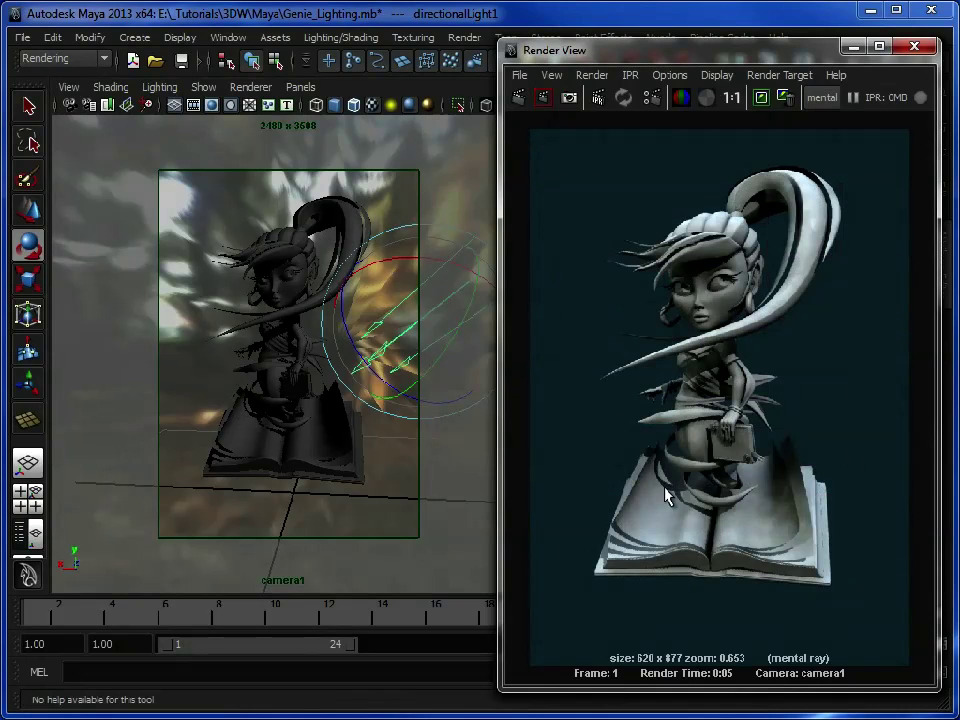
pyautogui.click(852, 46)
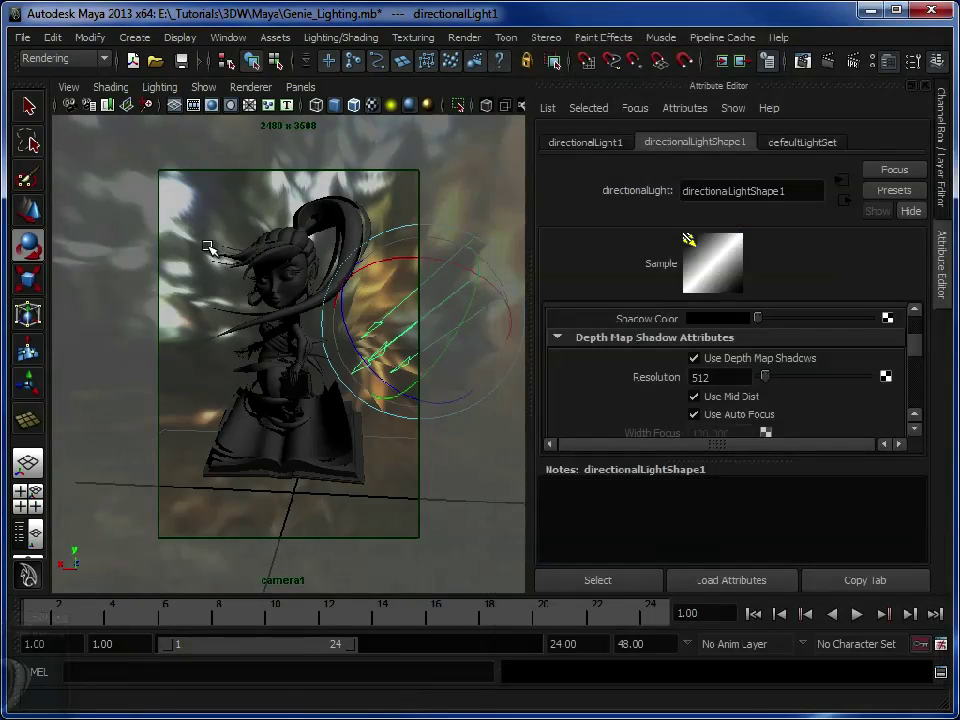
# Step: Switch the directional light's shadows from depth map to ray trace shadows
pyautogui.click(694, 358)
pyautogui.moveTo(917, 339); pyautogui.dragTo(913, 402)
pyautogui.click(757, 345)
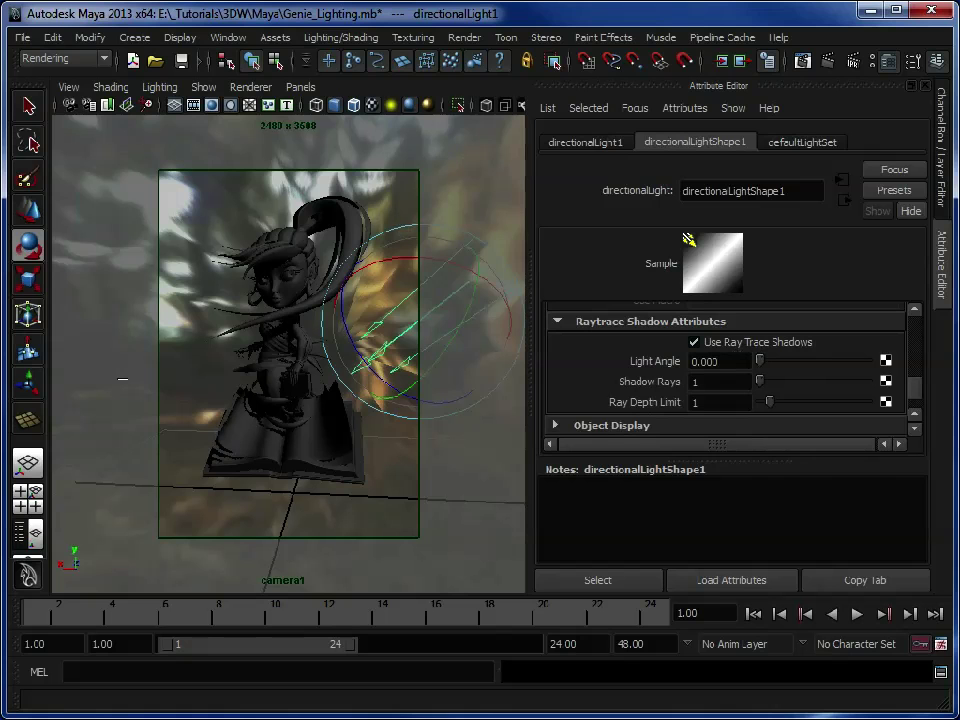
# Step: Render the genie with ray trace shadows and inspect the shadow quality on the face, body and book up close
pyautogui.click(801, 60)
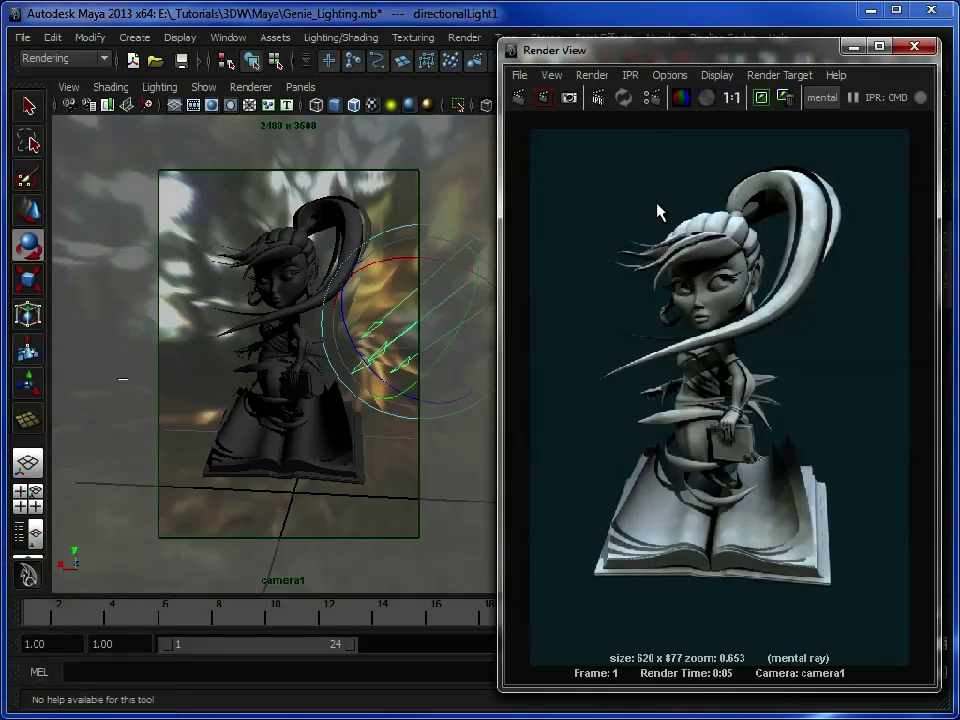
pyautogui.click(735, 98)
pyautogui.keyDown('alt'); pyautogui.moveTo(778, 324); pyautogui.dragTo(772, 347, button='middle'); pyautogui.keyUp('alt')
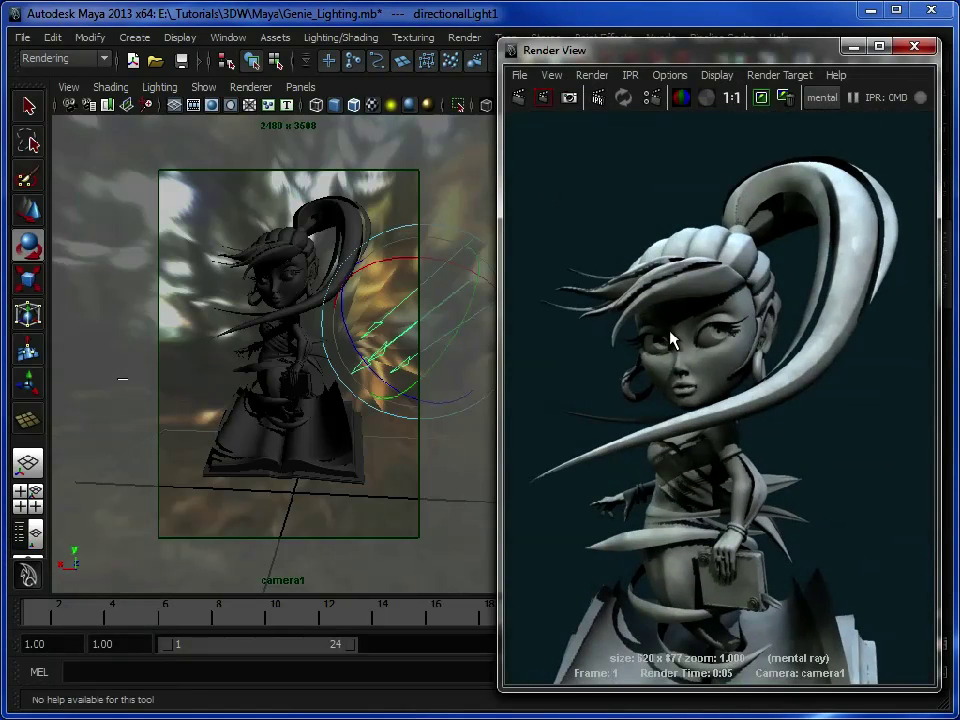
pyautogui.scroll(2, 712, 262)
pyautogui.keyDown('alt'); pyautogui.moveTo(712, 262); pyautogui.dragTo(752, 262, button='middle'); pyautogui.keyUp('alt')
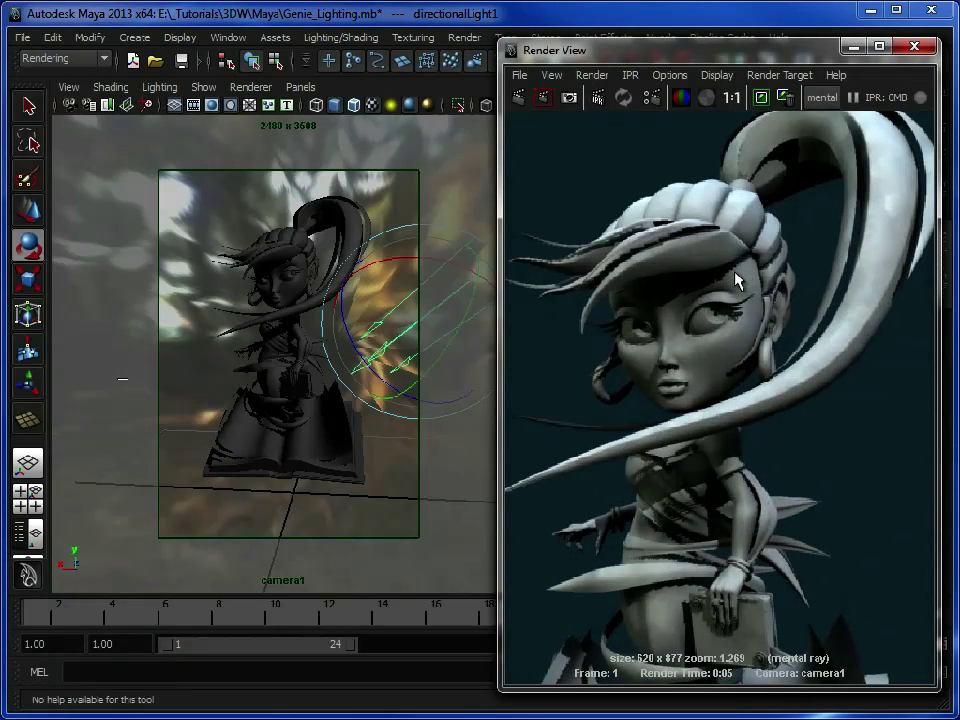
pyautogui.click(518, 98)
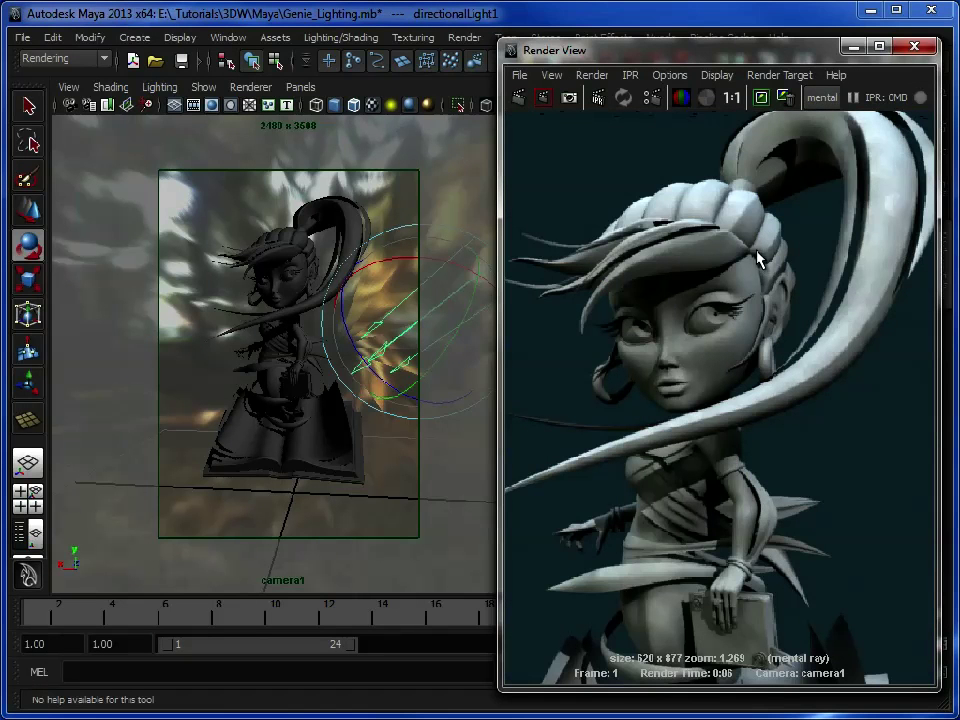
pyautogui.keyDown('alt'); pyautogui.moveTo(701, 546); pyautogui.dragTo(751, 385, button='middle'); pyautogui.keyUp('alt')
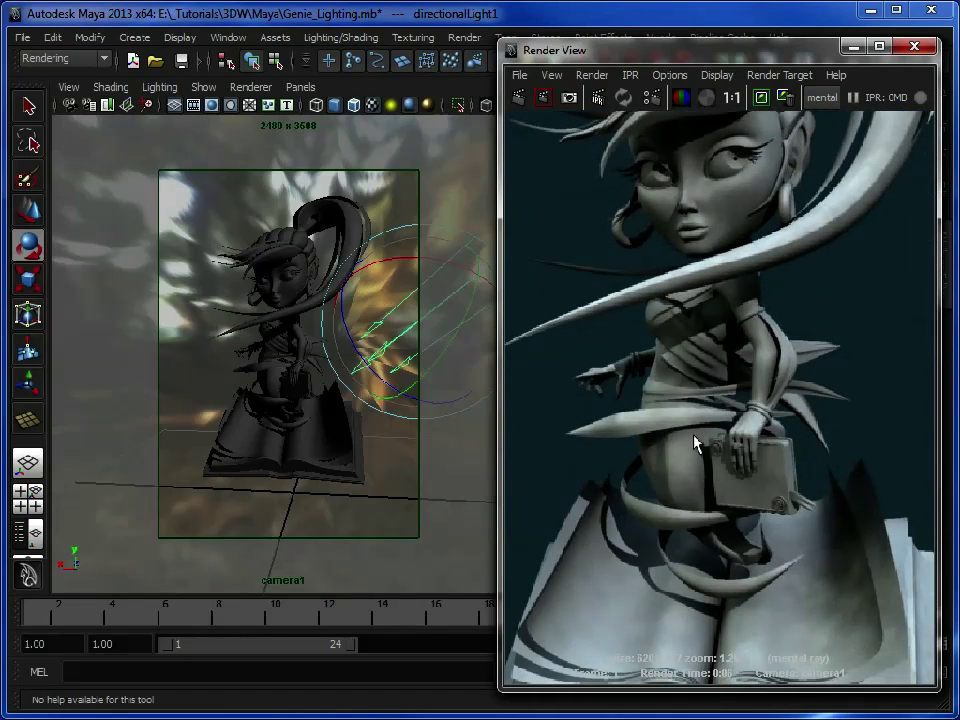
pyautogui.click(731, 97)
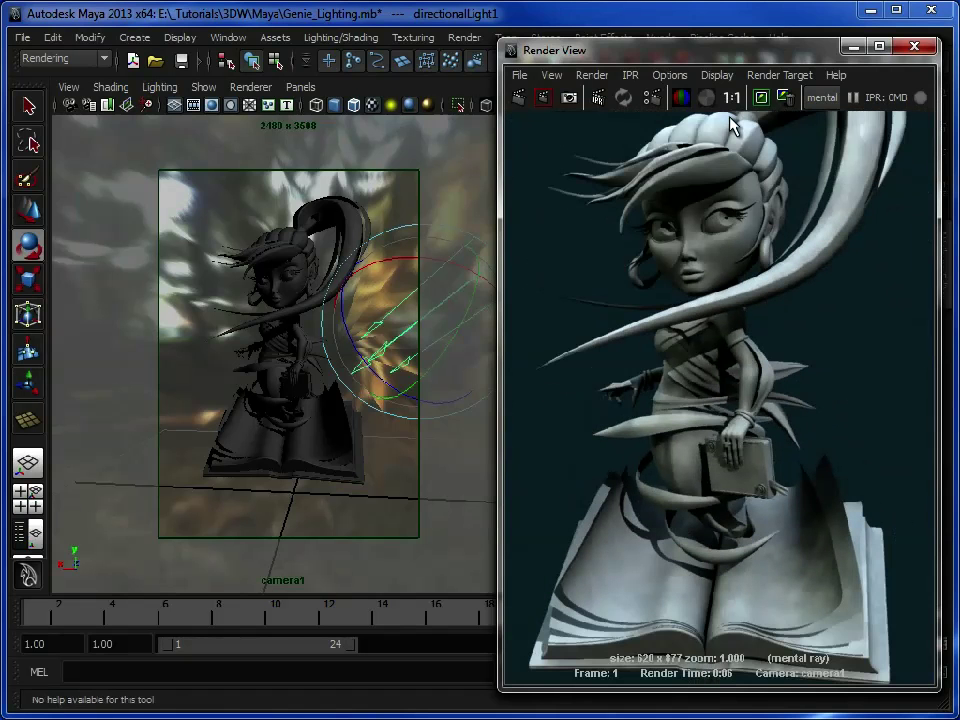
pyautogui.click(852, 46)
# Step: Set the directional light's ray trace Light Angle to 5 and render the head region to check the shadows
pyautogui.doubleClick(705, 361)
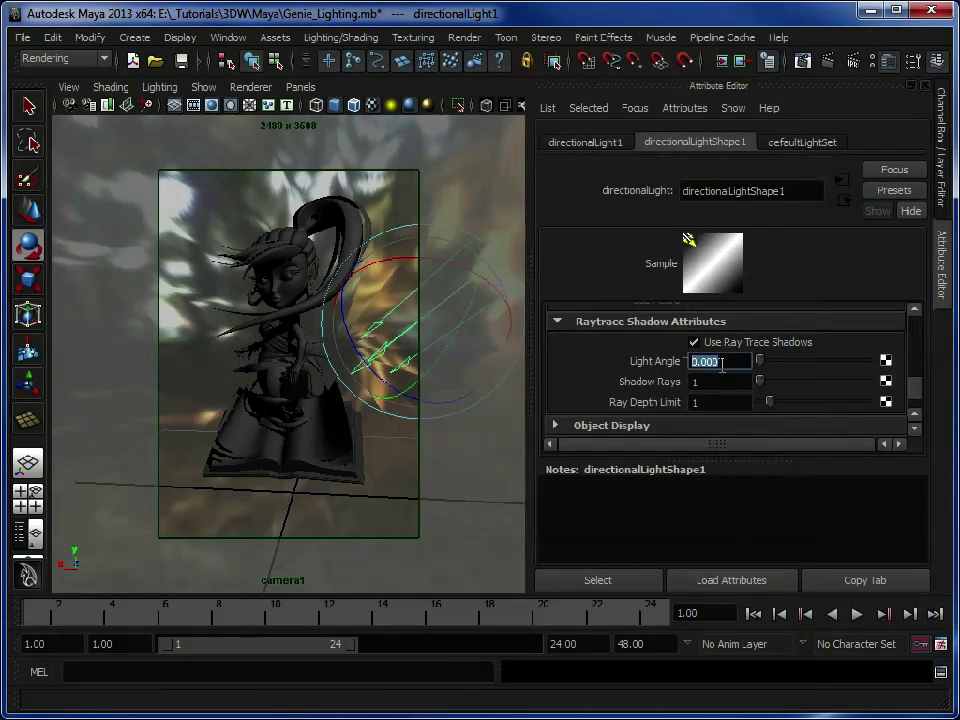
pyautogui.write('5')
pyautogui.press('Return')
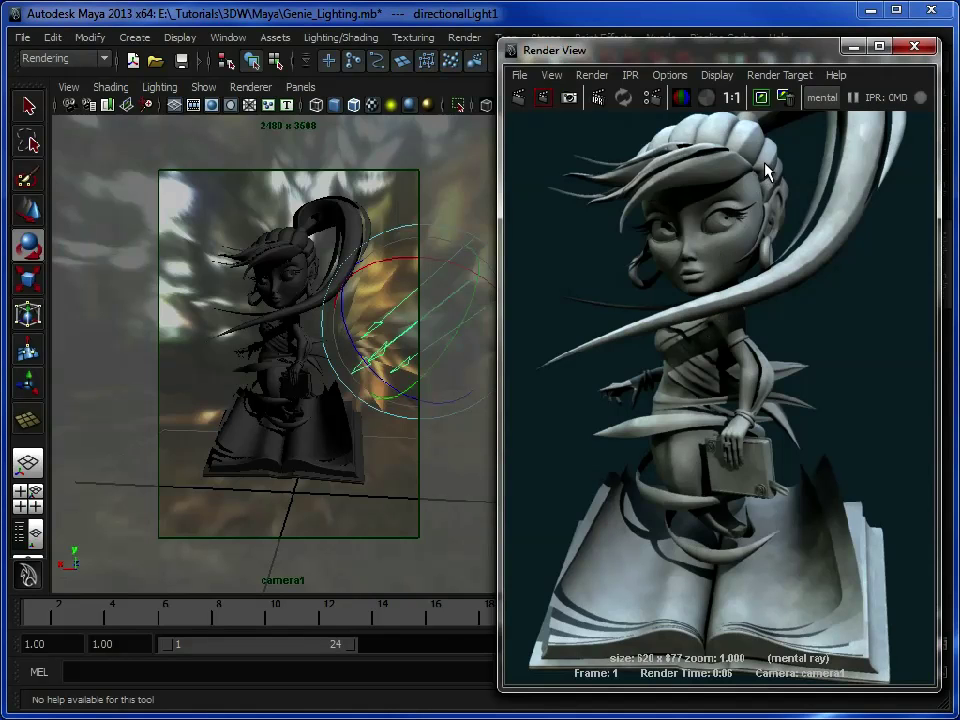
pyautogui.moveTo(610, 147); pyautogui.dragTo(795, 308)
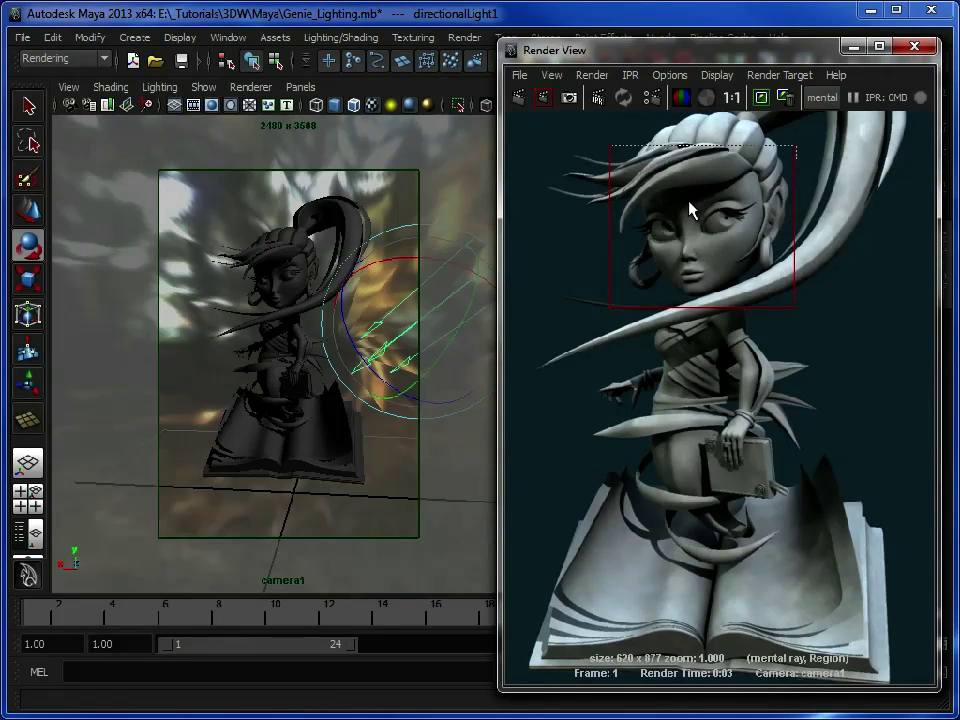
pyautogui.click(852, 45)
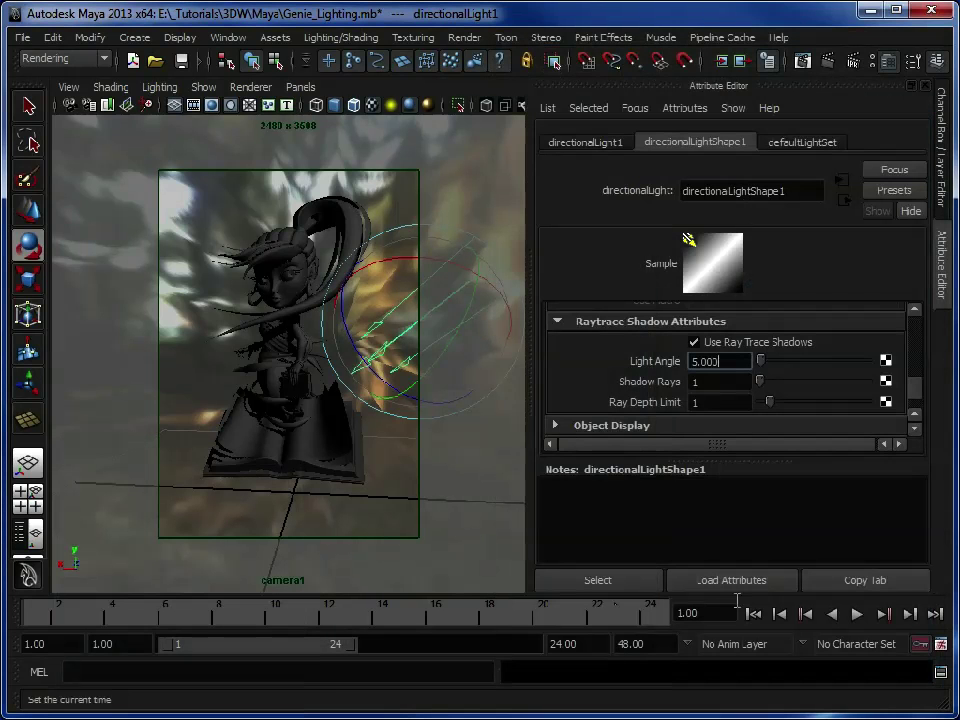
# Step: Set the light's Shadow Rays to 25 and render the region where the genie's tail casts shadows on the book
pyautogui.press('Tab')
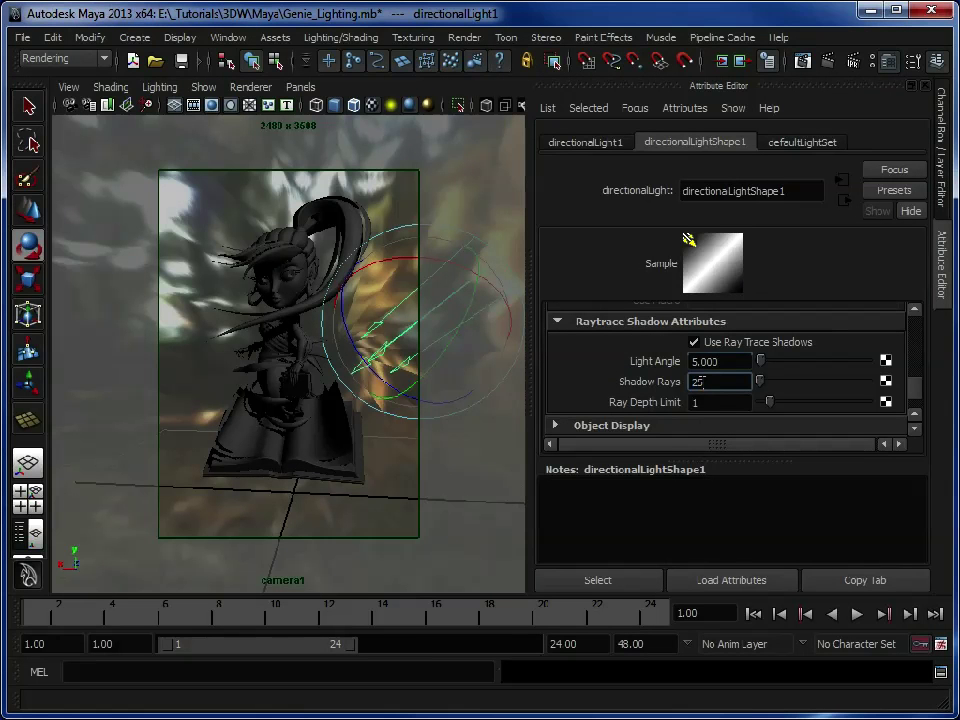
pyautogui.write('25')
pyautogui.press('Return')
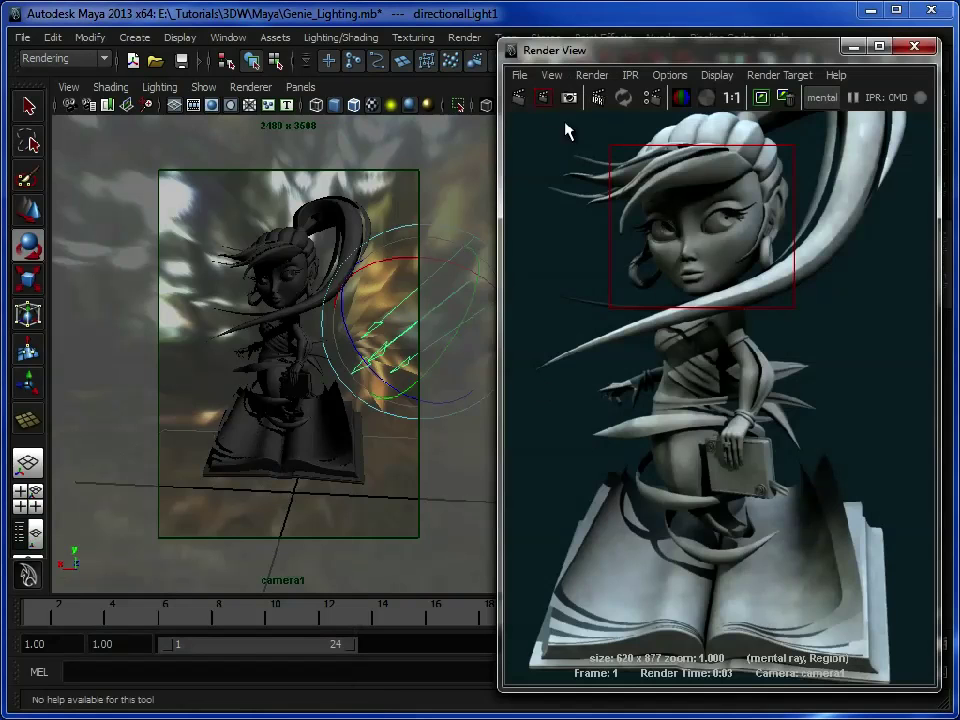
pyautogui.click(543, 97)
pyautogui.moveTo(696, 568); pyautogui.dragTo(746, 613)
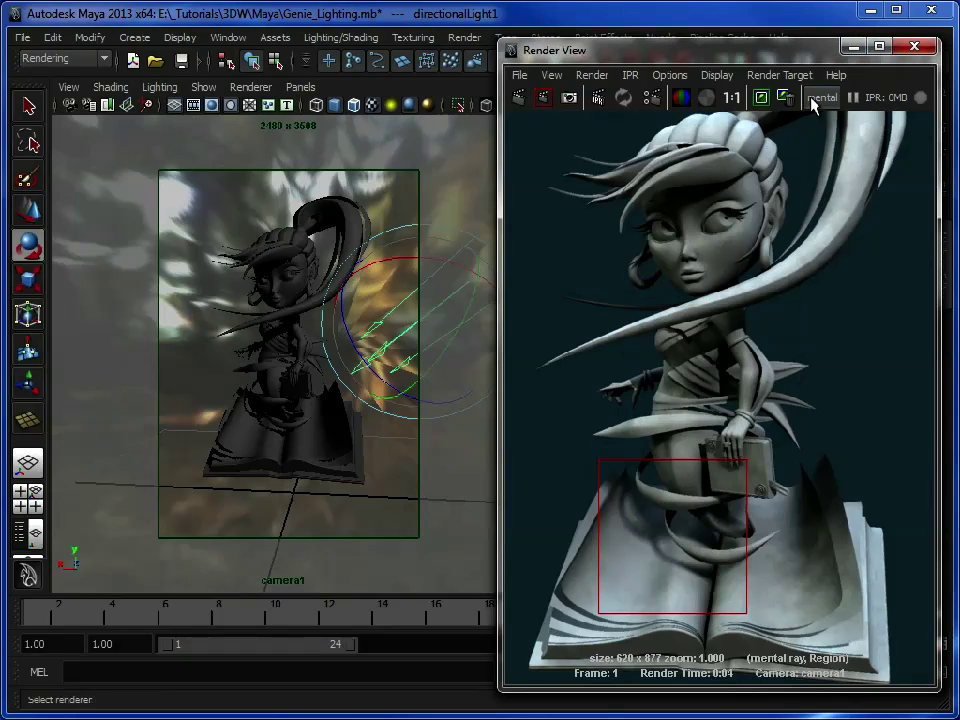
pyautogui.click(853, 46)
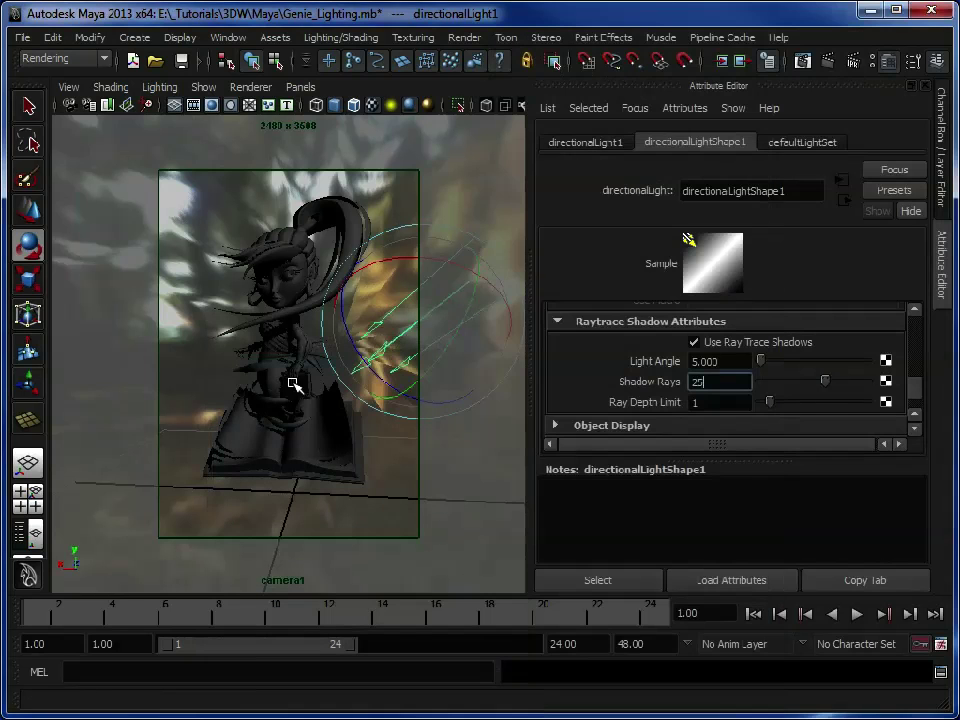
# Step: Duplicate the directional light, move the copy to the genie's opposite side and rotate it to about -315, 48, 59 degrees
pyautogui.click(400, 333)
pyautogui.hotkey('ctrl', 'd')
pyautogui.press('w')
pyautogui.moveTo(411, 339); pyautogui.dragTo(225, 298)
pyautogui.press('e')
pyautogui.moveTo(190, 218); pyautogui.dragTo(200, 278)
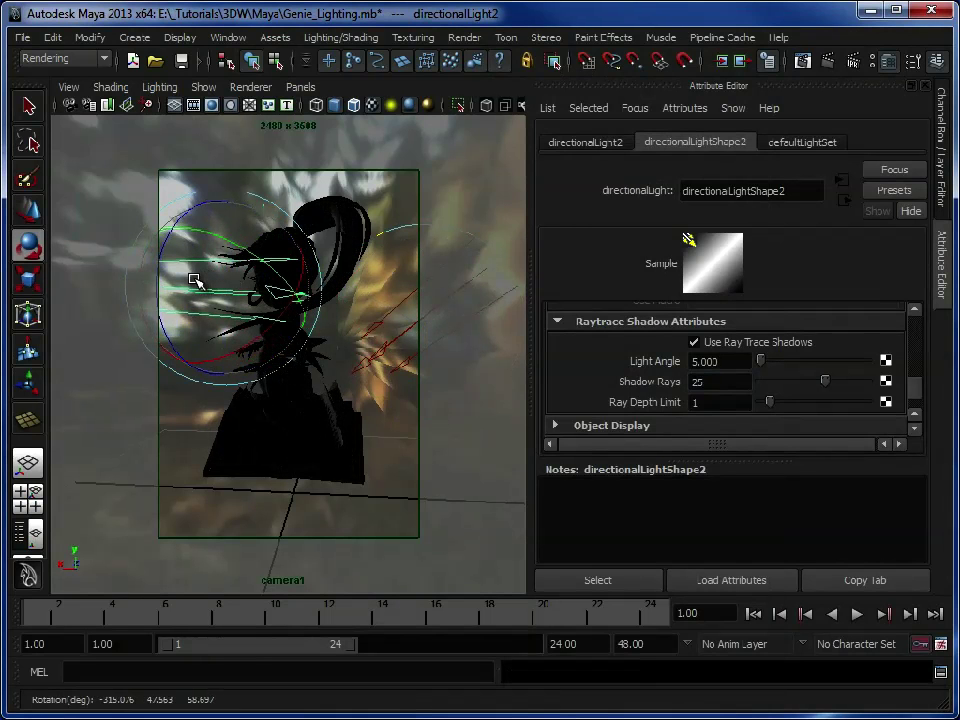
# Step: Turn off ray trace shadows for the second directional light and fine-tune its rotation towards the genie
pyautogui.click(711, 345)
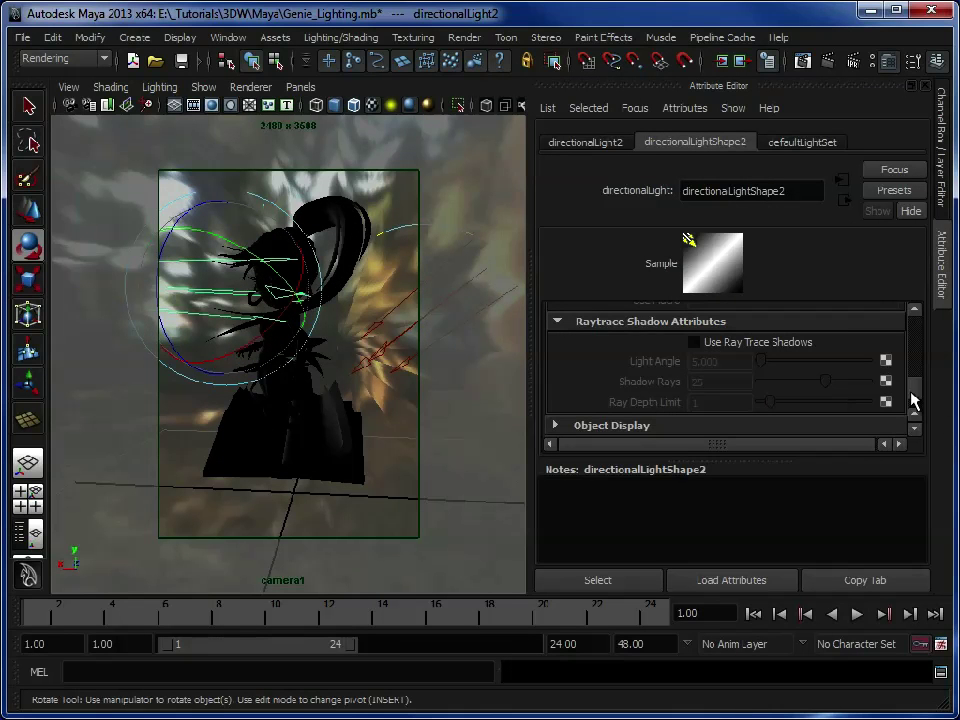
pyautogui.scroll(6, 912, 400)
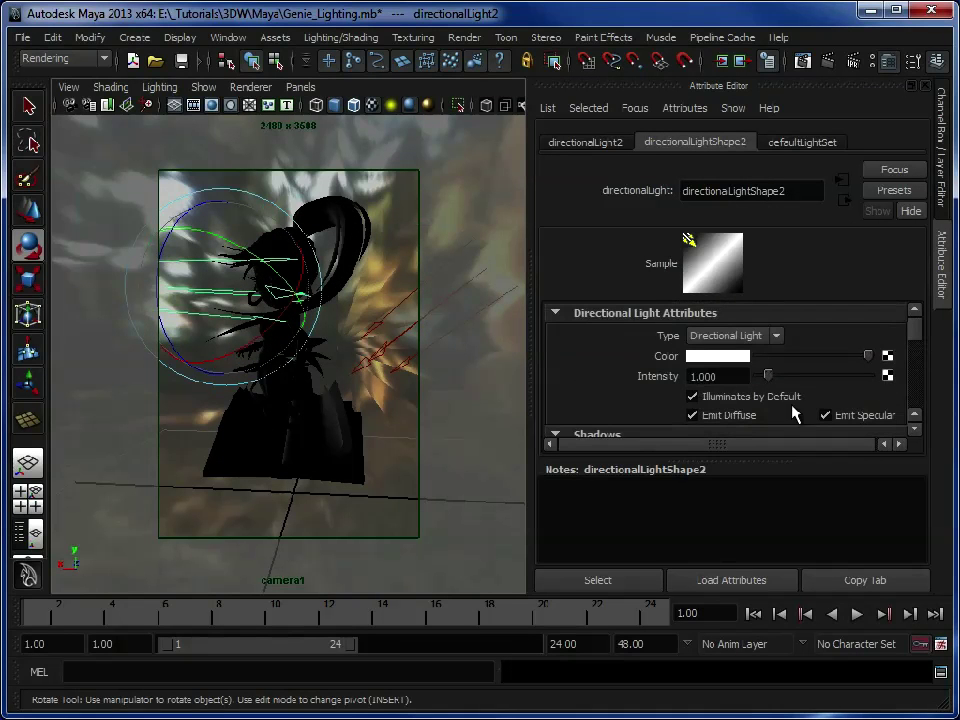
pyautogui.moveTo(240, 287); pyautogui.dragTo(218, 284)
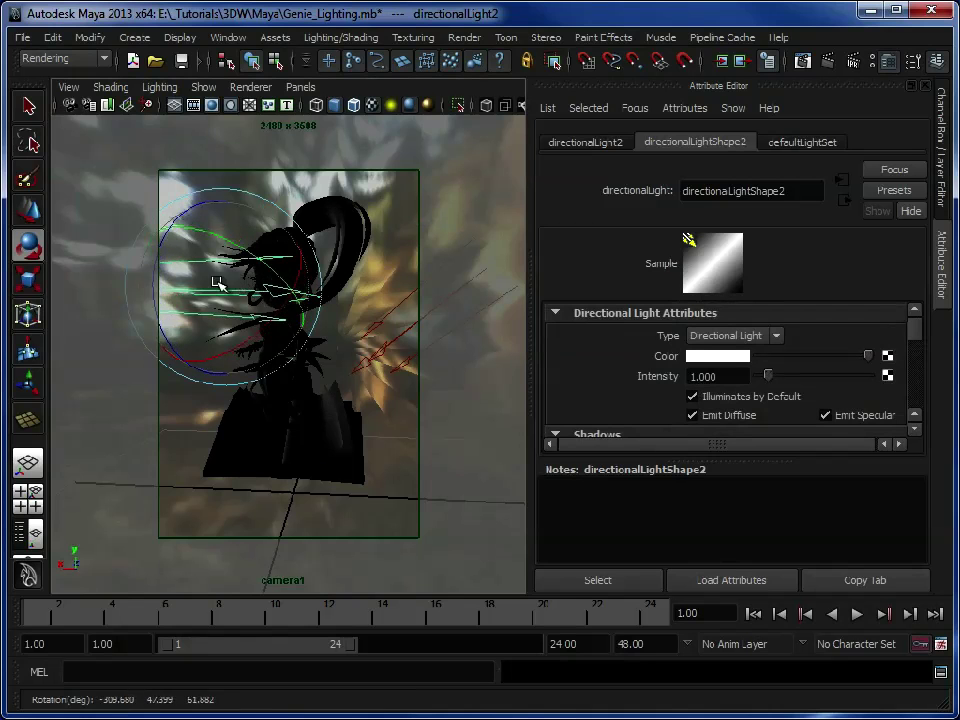
pyautogui.click(165, 89)
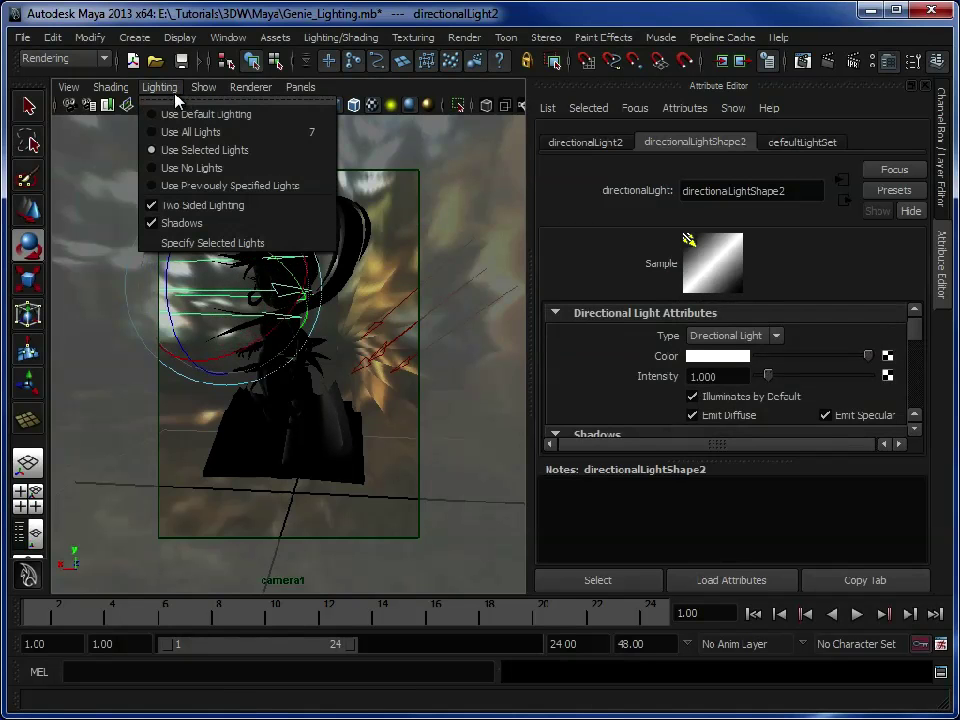
pyautogui.click(205, 317)
pyautogui.moveTo(205, 317); pyautogui.dragTo(264, 274)
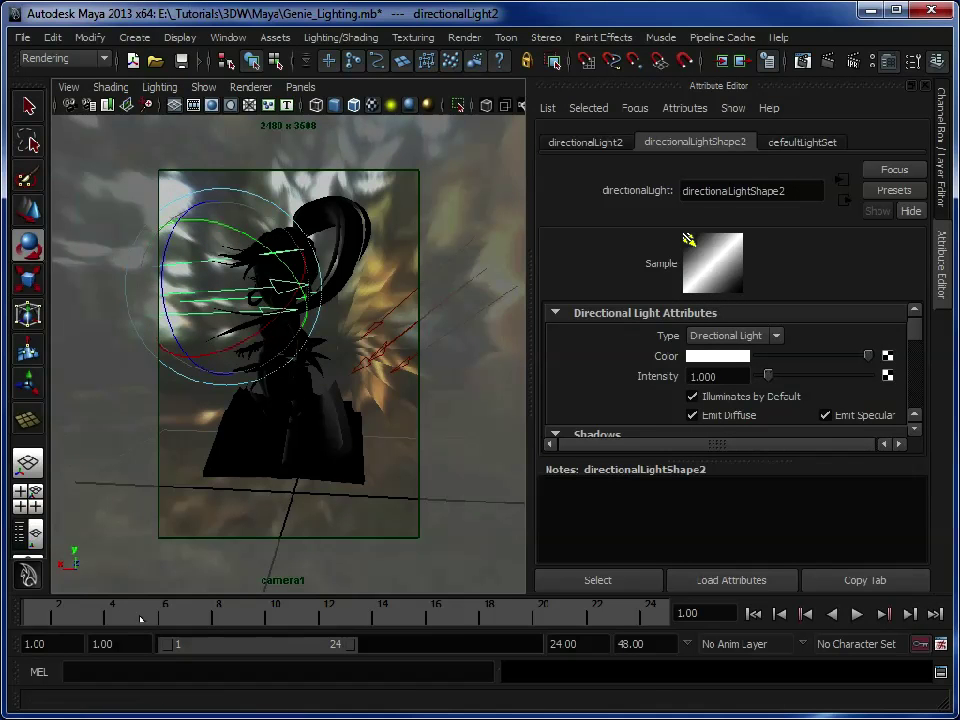
# Step: Render the whole genie with both directional lights, inspect the filled-in shadows and clear the render out of view
pyautogui.click(586, 60)
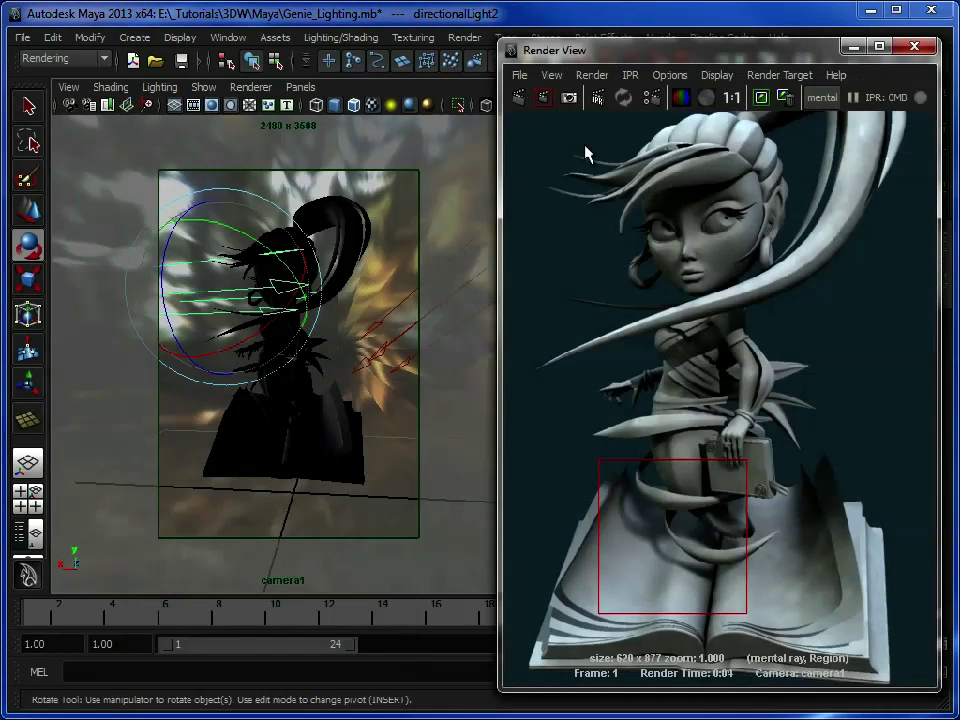
pyautogui.click(527, 103)
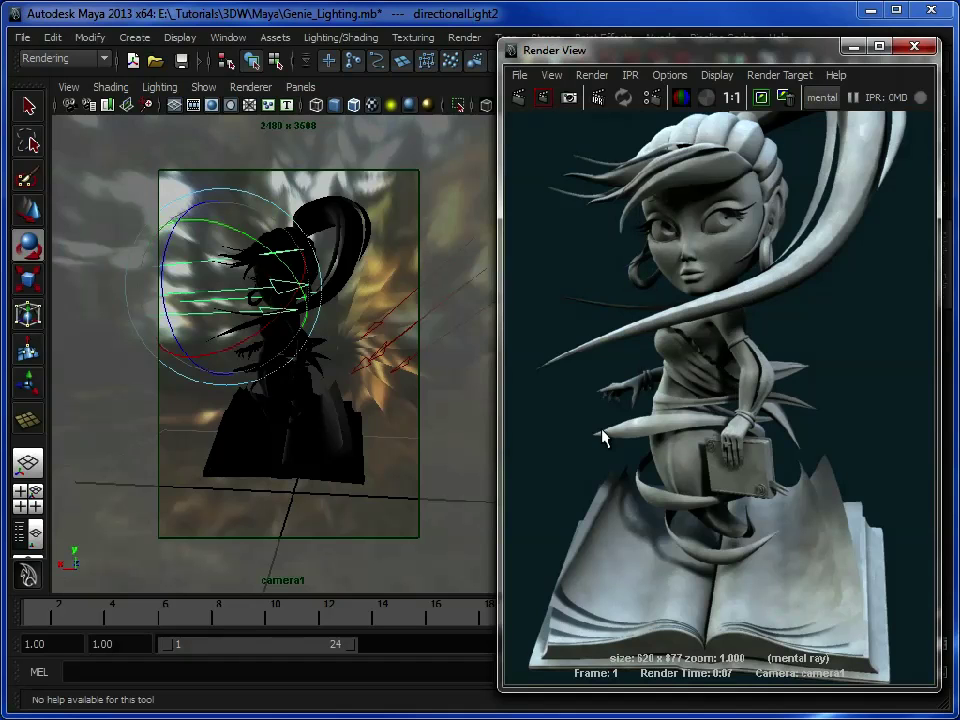
pyautogui.click(854, 48)
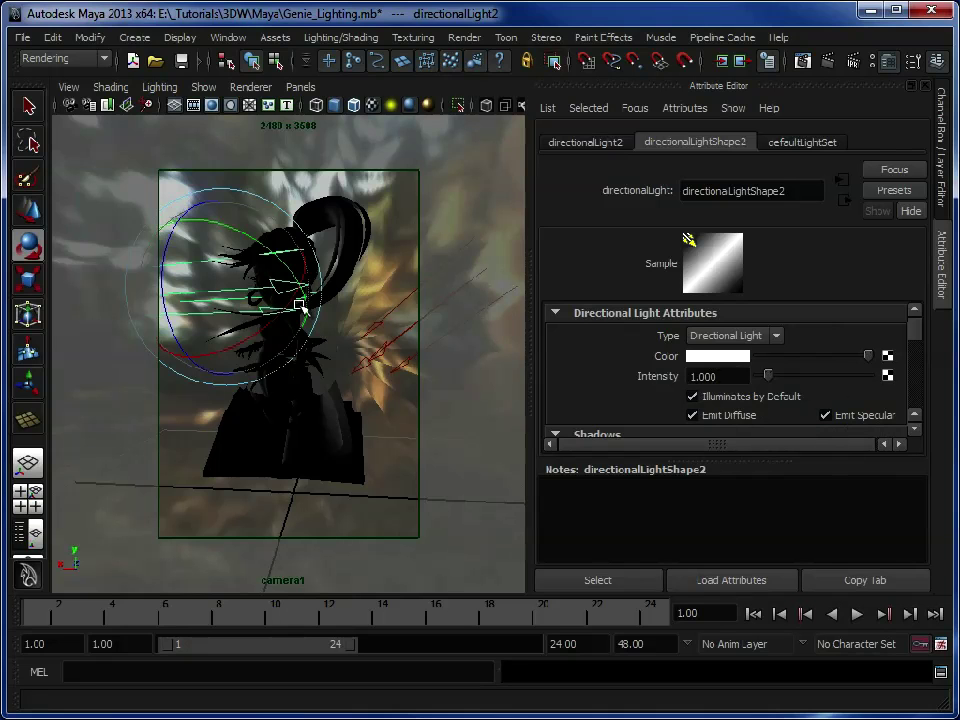
# Step: Set the second directional light's color to red and render the head region to check where that light falls
pyautogui.click(826, 415)
pyautogui.click(746, 416)
pyautogui.click(730, 357)
pyautogui.click(661, 306)
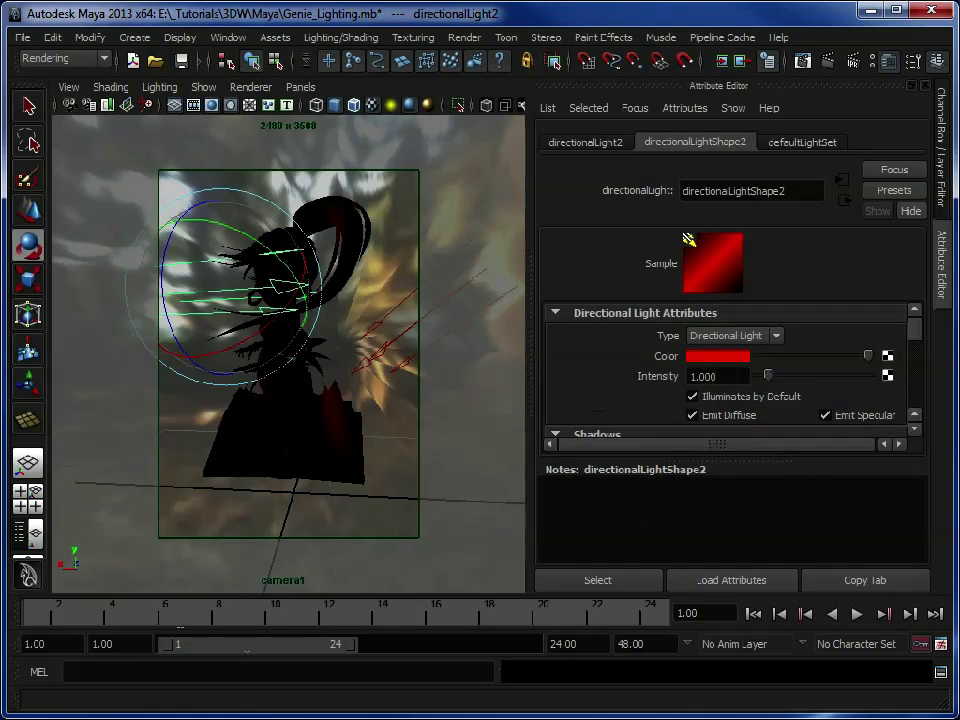
pyautogui.click(585, 60)
pyautogui.moveTo(733, 50); pyautogui.dragTo(283, 65)
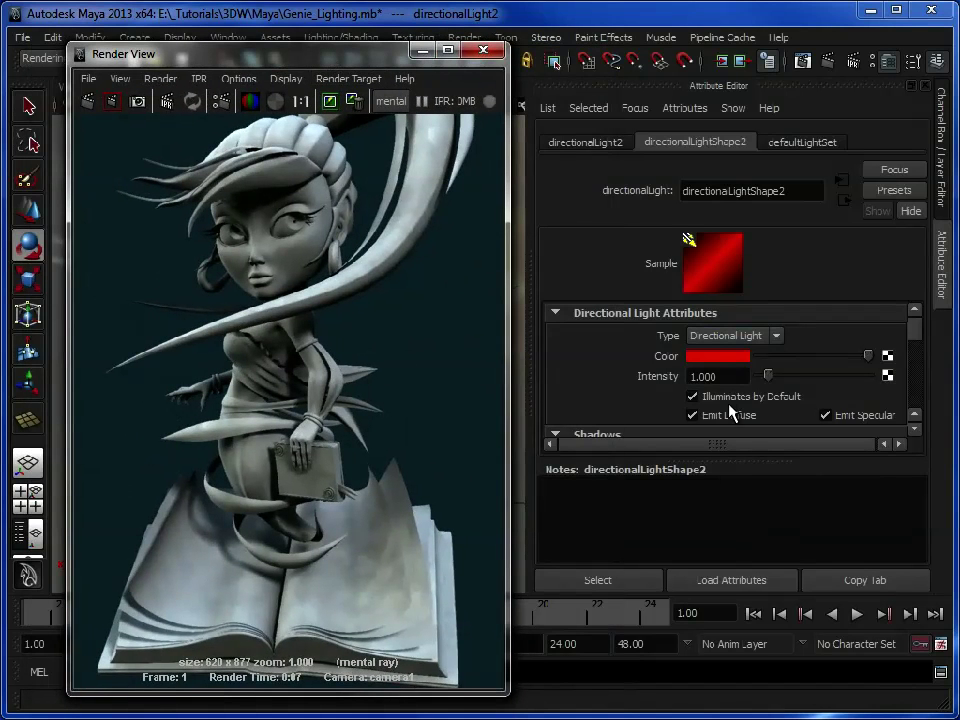
pyautogui.moveTo(168, 156); pyautogui.dragTo(361, 350)
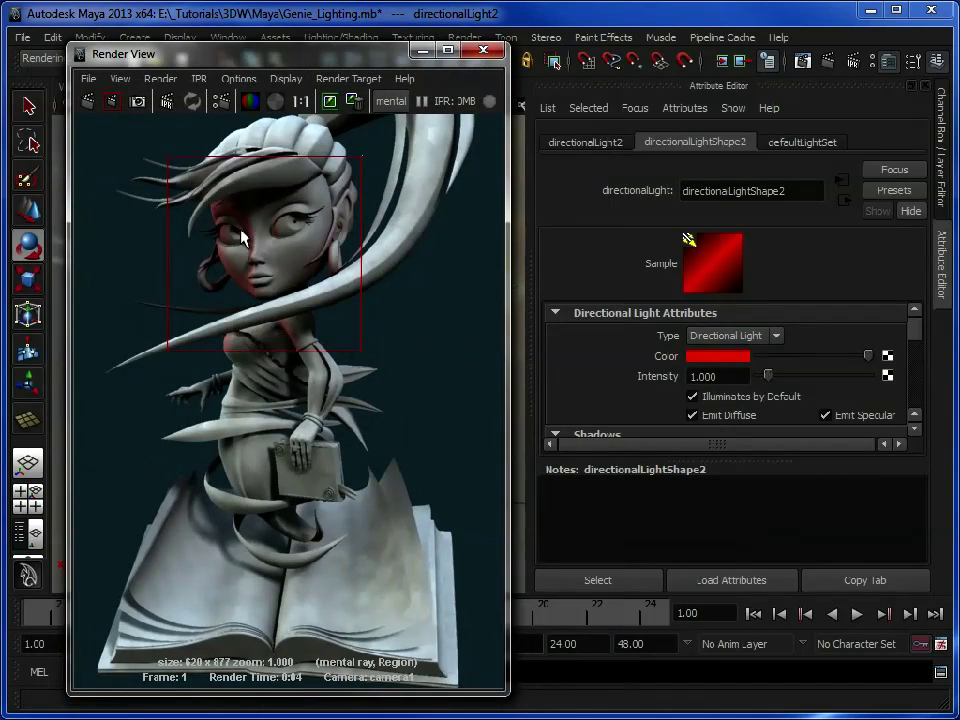
# Step: Turn off Emit Diffuse for the second directional light and render the head region again
pyautogui.click(718, 416)
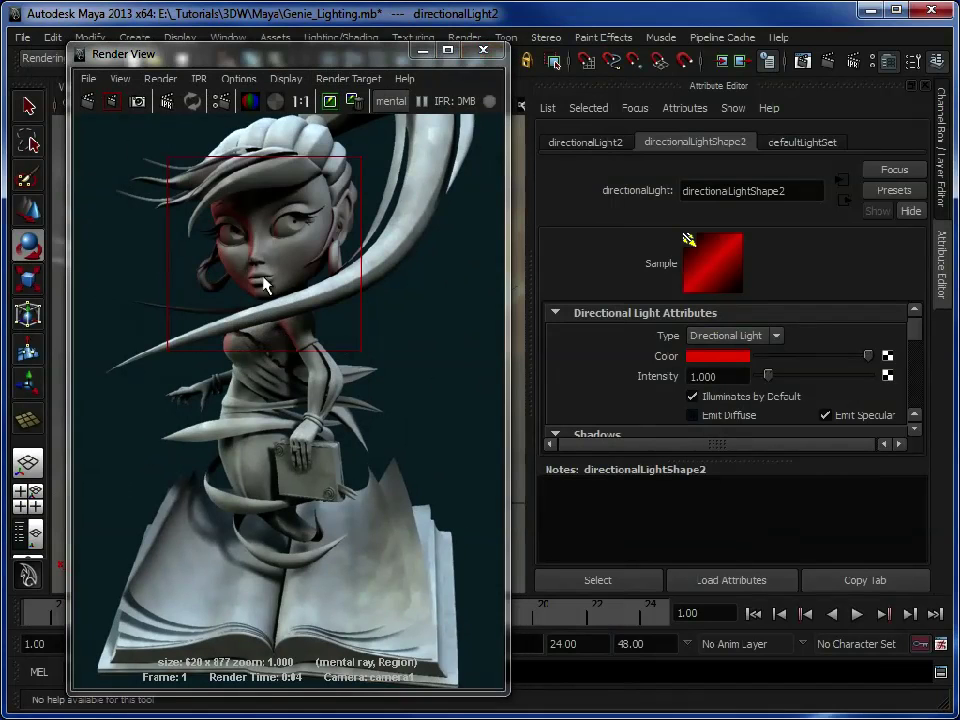
pyautogui.click(112, 102)
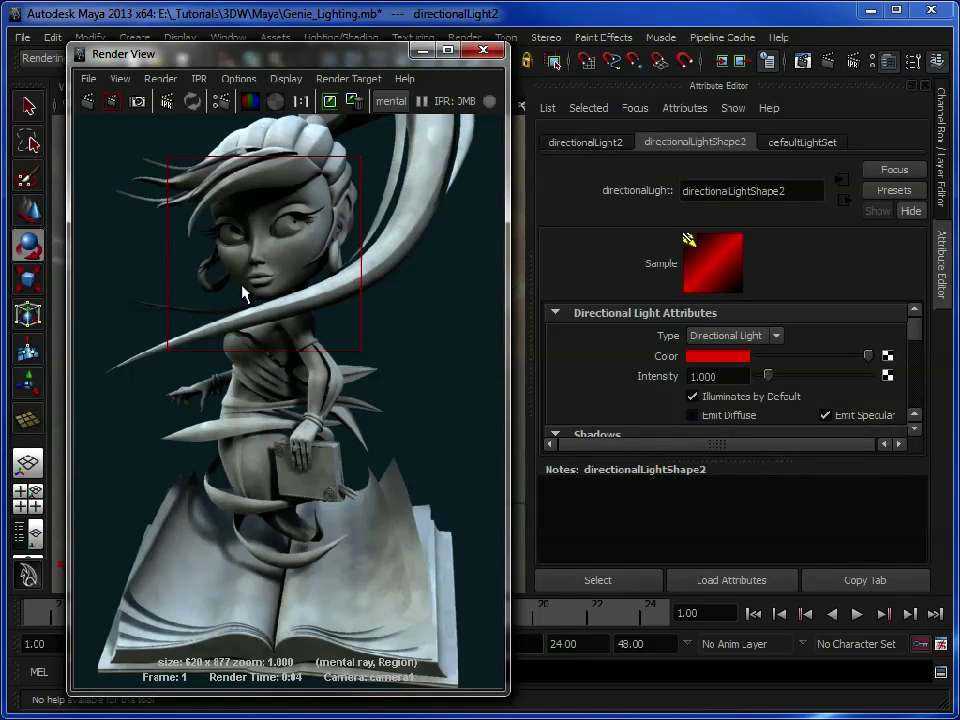
# Step: Turn Emit Diffuse back on for the second directional light and set its color back to white
pyautogui.click(722, 420)
pyautogui.click(755, 358)
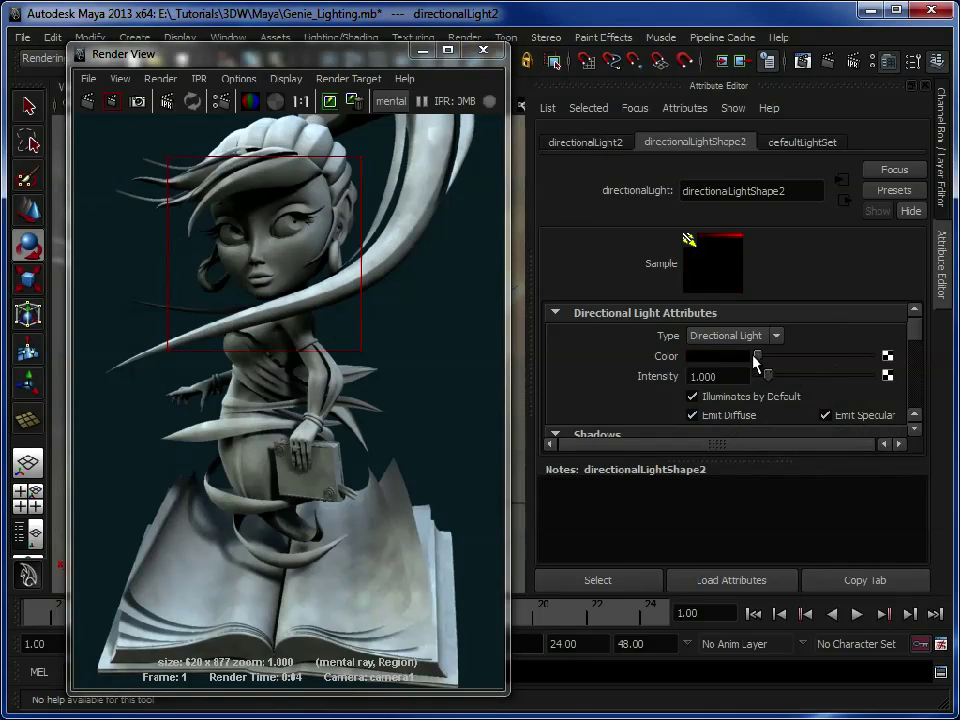
pyautogui.click(740, 357)
pyautogui.click(664, 319)
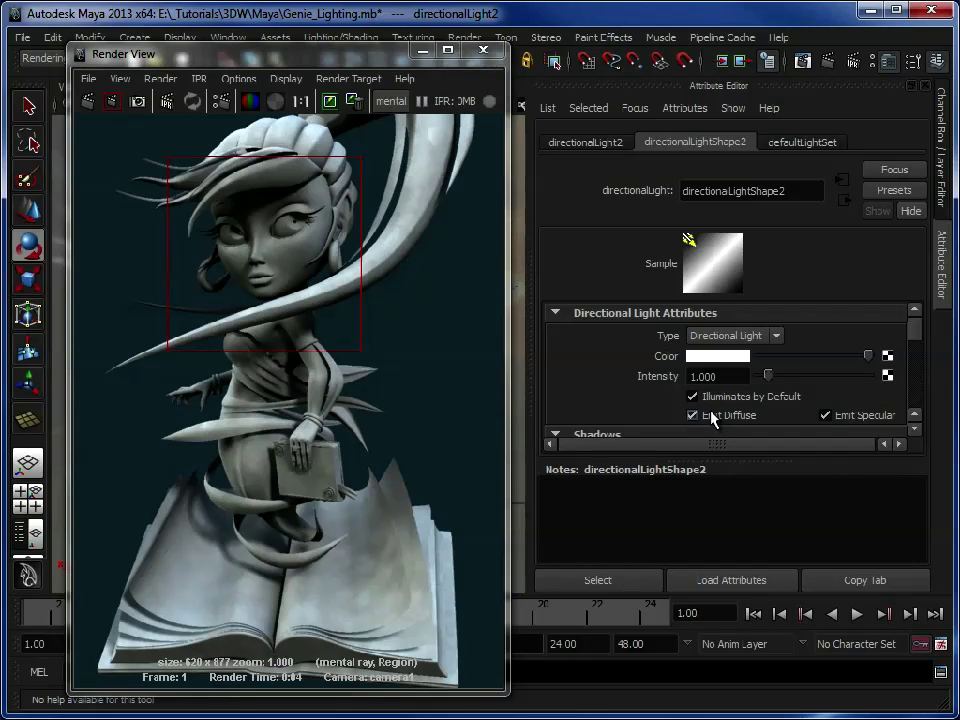
# Step: Render the full frame with both white directional lights and inspect the whole genie and book
pyautogui.moveTo(376, 56); pyautogui.dragTo(798, 59)
pyautogui.click(508, 97)
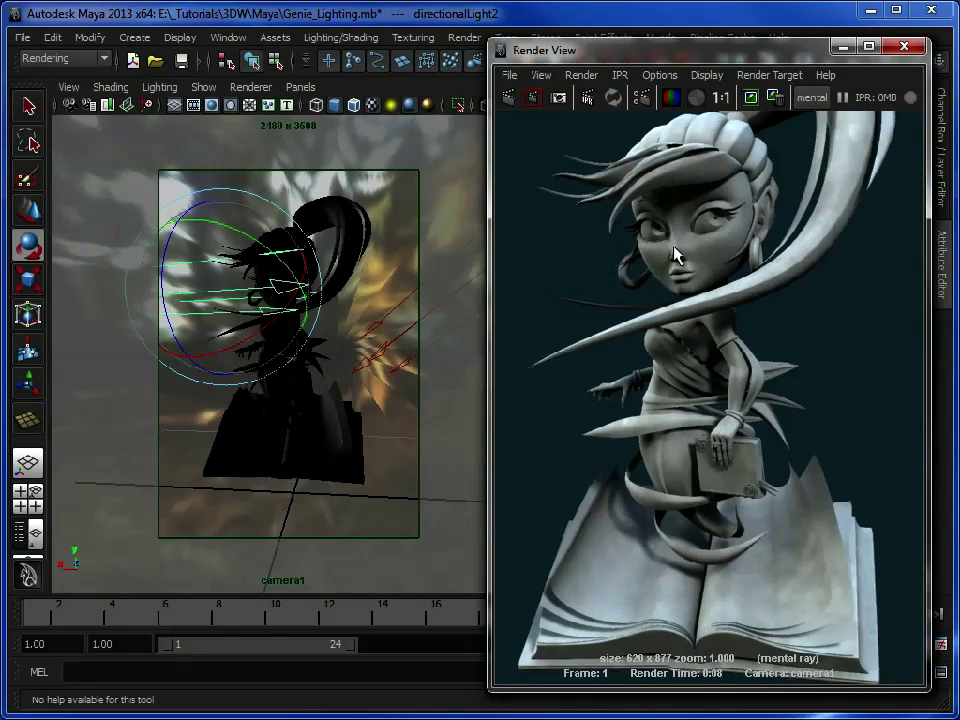
pyautogui.keyDown('alt'); pyautogui.moveTo(816, 334); pyautogui.dragTo(791, 371, button='right'); pyautogui.keyUp('alt')
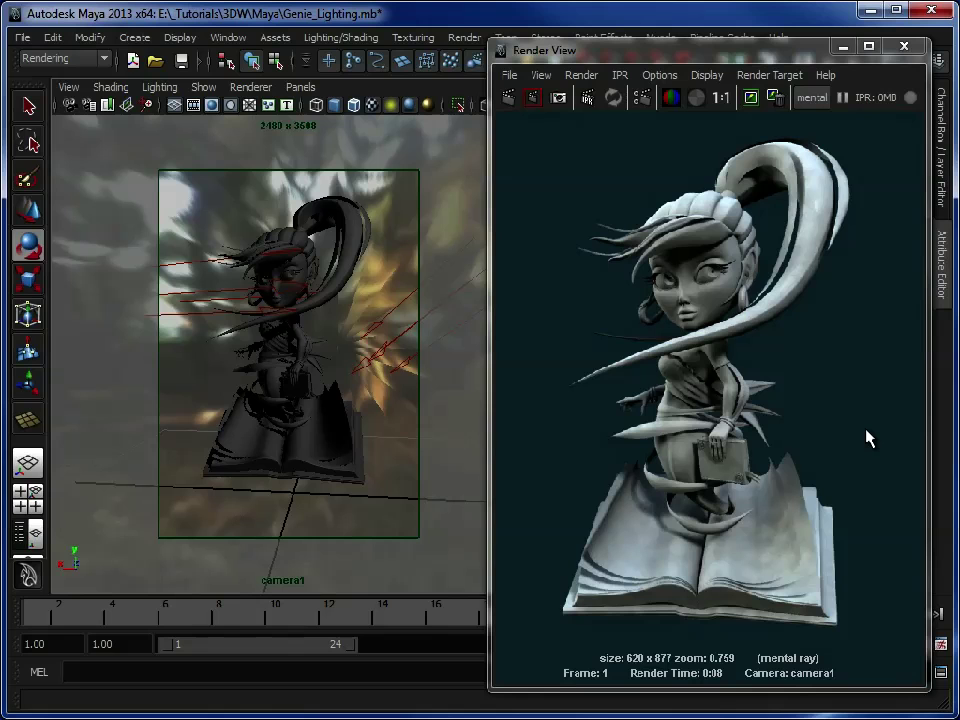
# Step: Hide the lights in the camera viewport
pyautogui.press('e')
pyautogui.click(159, 87)
pyautogui.moveTo(205, 88)
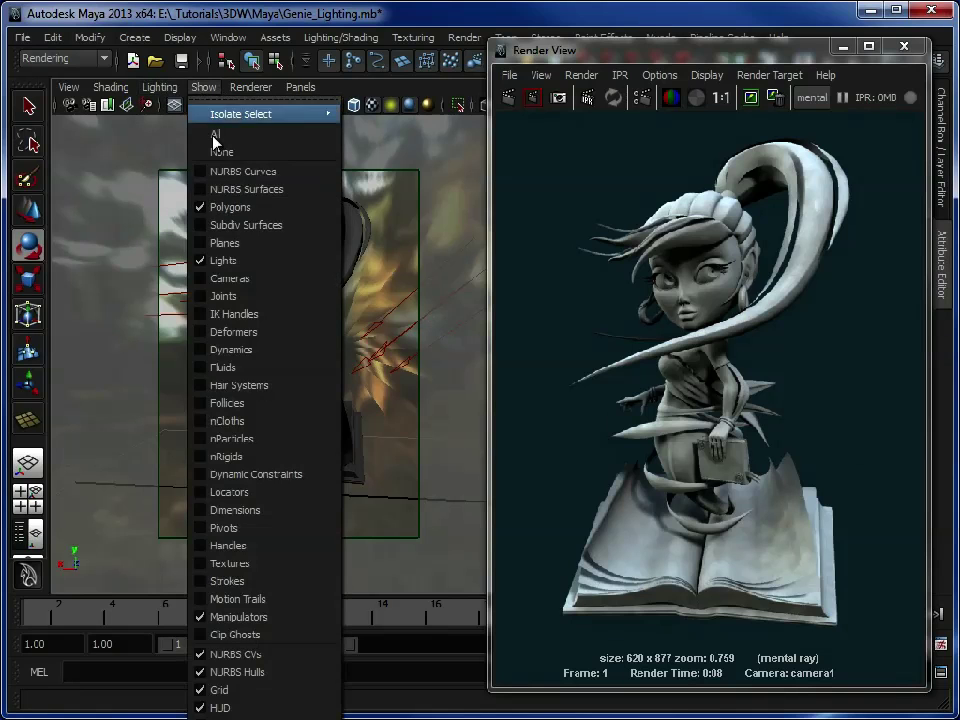
pyautogui.click(240, 261)
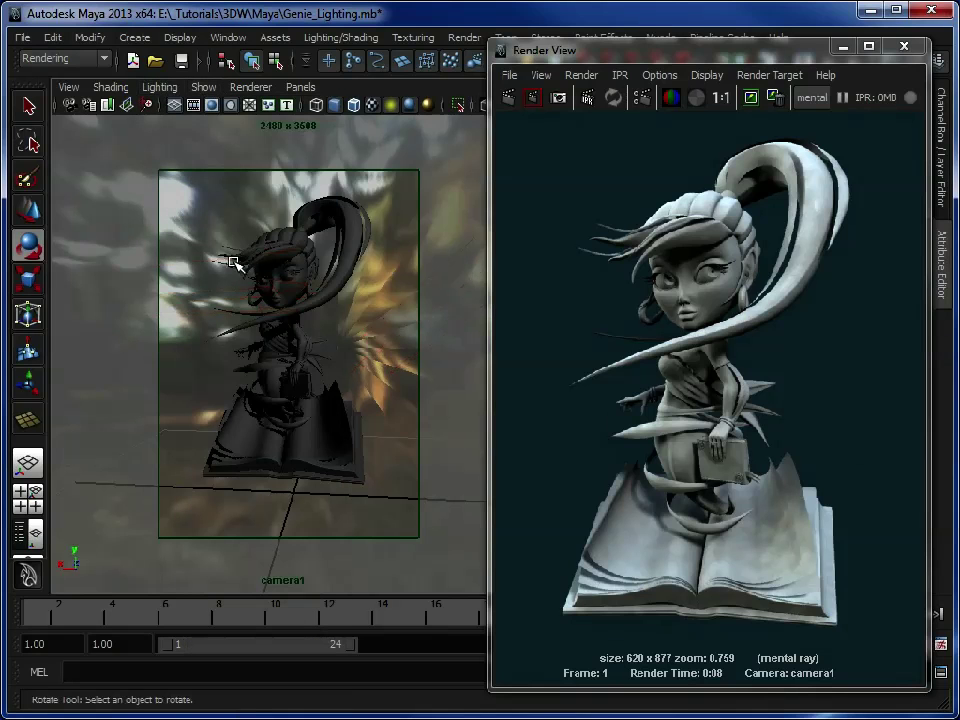
# Step: Open the Hypershade to work on the scene's materials
pyautogui.click(228, 38)
pyautogui.moveTo(268, 82)
pyautogui.click(466, 129)
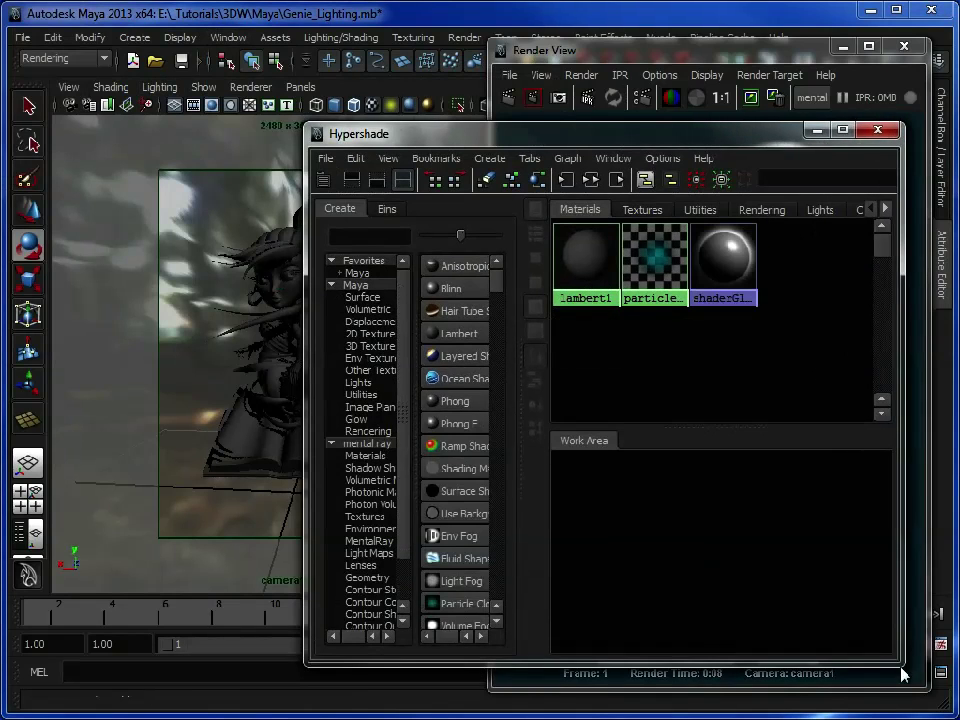
# Step: Create a Blinn material and assign it to the genie's body
pyautogui.click(452, 288)
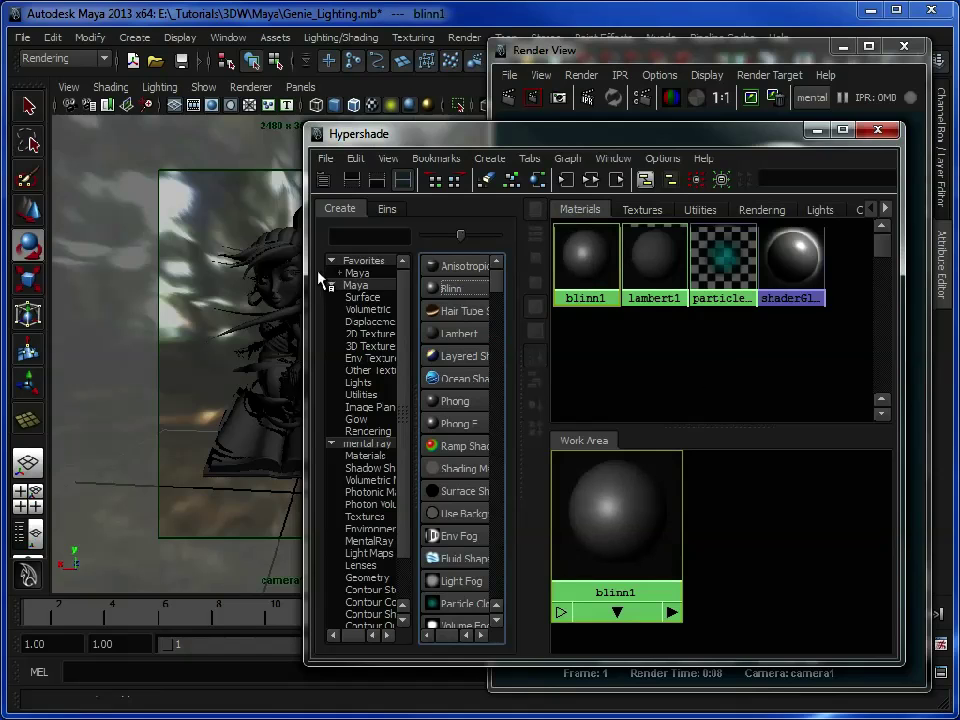
pyautogui.click(292, 294)
pyautogui.press('e')
pyautogui.moveTo(587, 270); pyautogui.dragTo(592, 214, button='right')
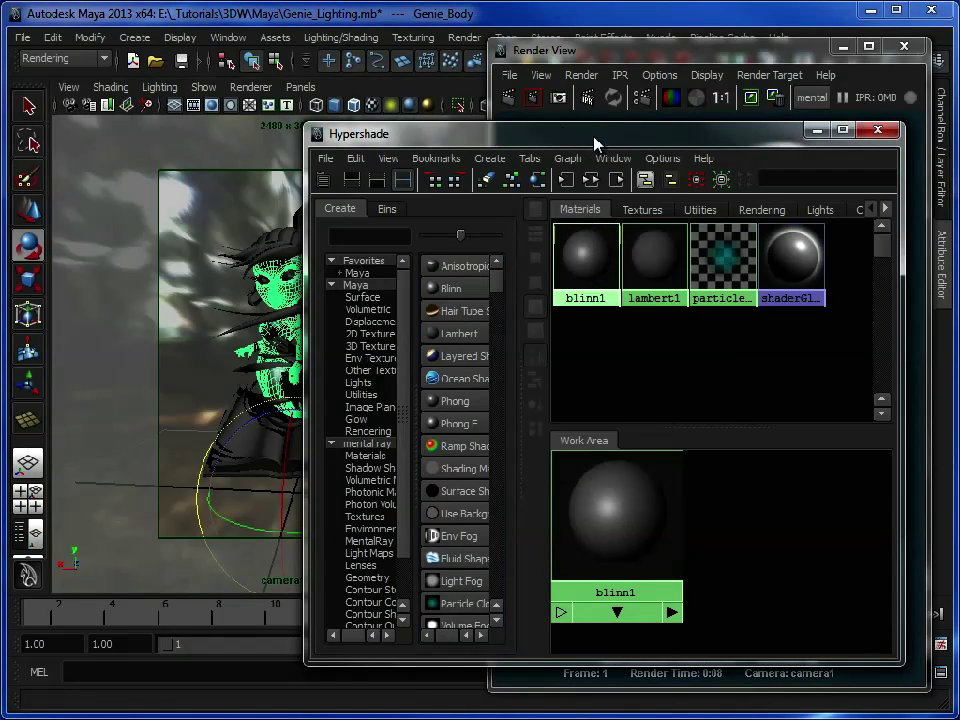
# Step: Move the Hypershade clear of the render, select the new Blinn material, and minimize the Render View to reveal its attributes
pyautogui.moveTo(619, 125); pyautogui.dragTo(619, 116)
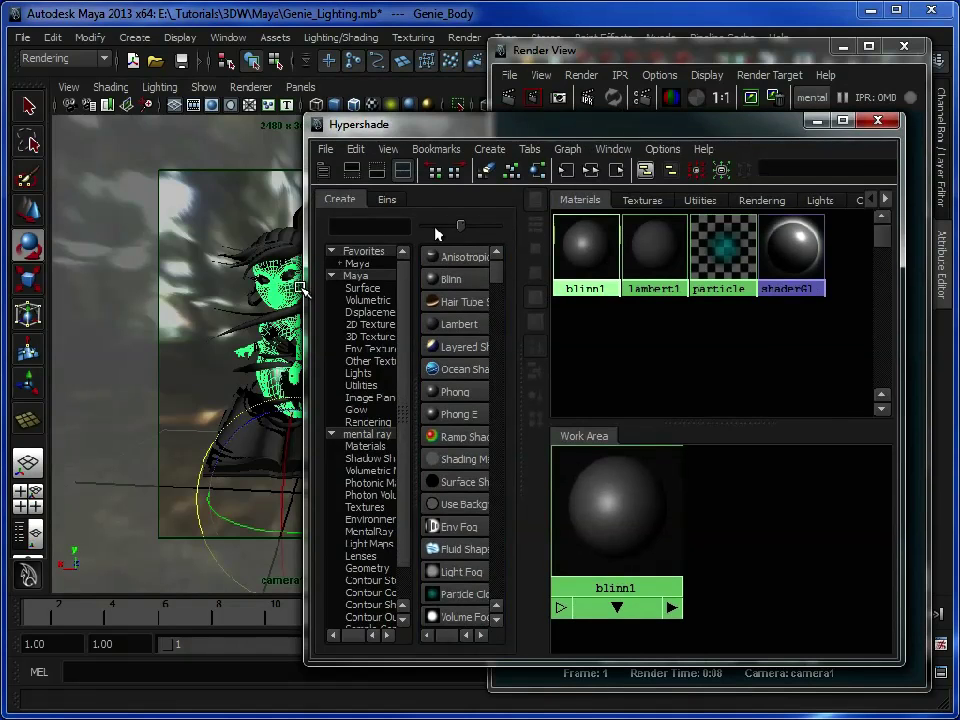
pyautogui.moveTo(305, 281); pyautogui.dragTo(410, 281)
pyautogui.click(200, 212)
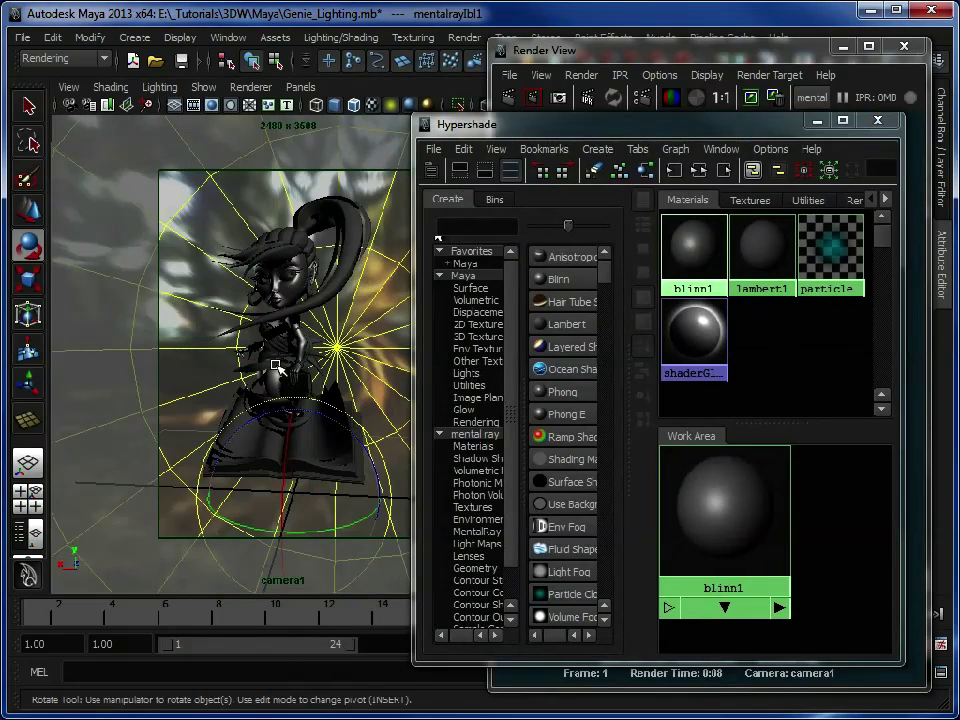
pyautogui.moveTo(627, 133); pyautogui.dragTo(240, 61)
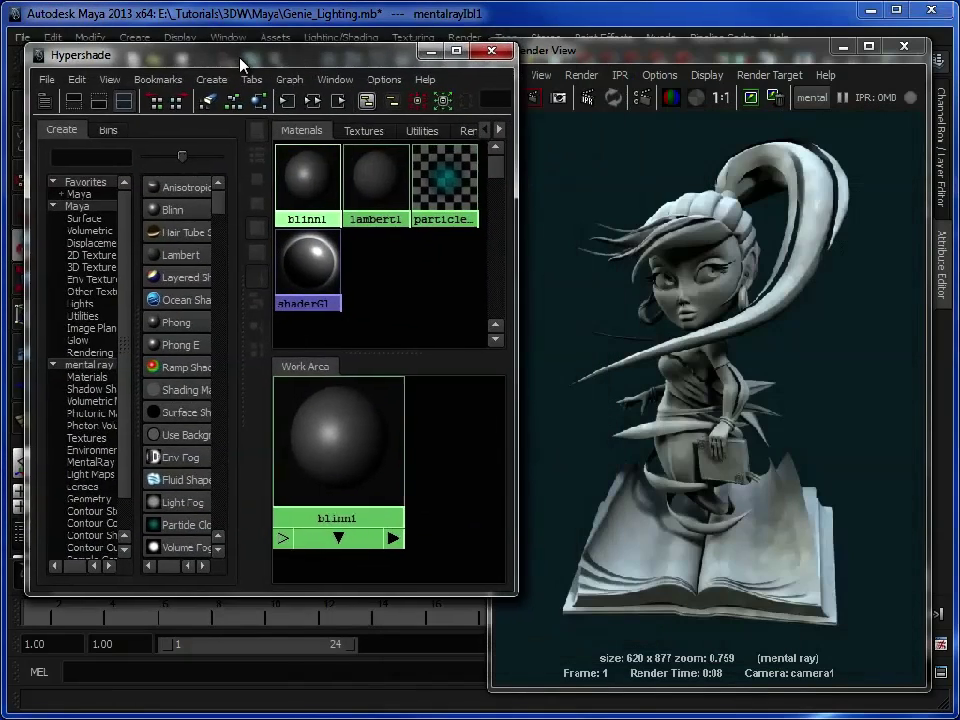
pyautogui.click(328, 450)
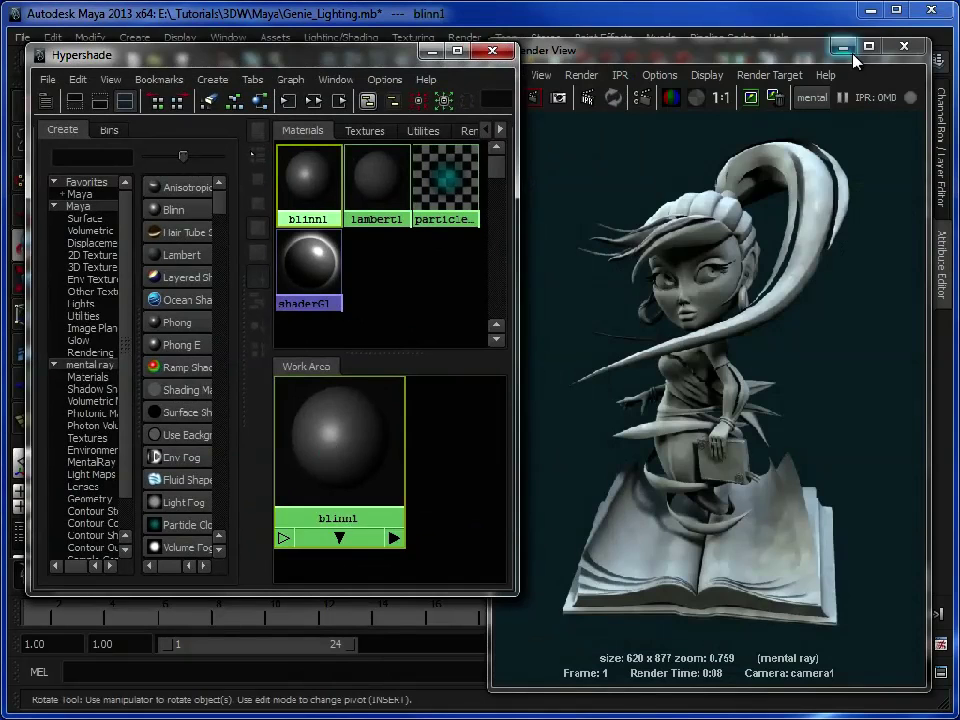
pyautogui.click(850, 52)
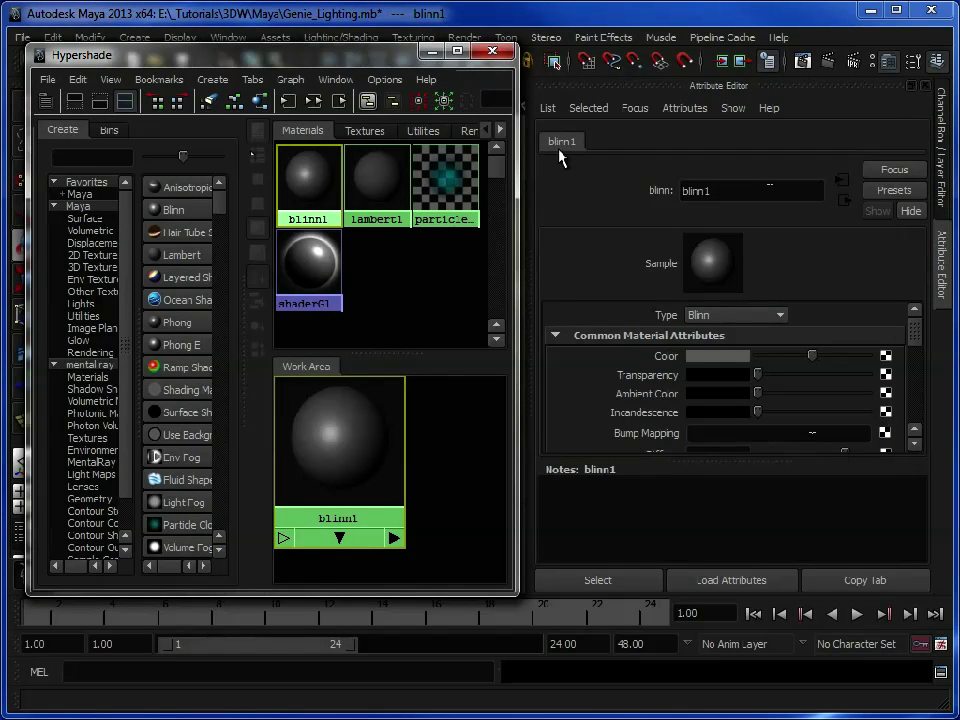
# Step: Enlarge the camera viewport, select the genie's body and show the attributes of its Blinn material
pyautogui.click(320, 40)
pyautogui.click(380, 283)
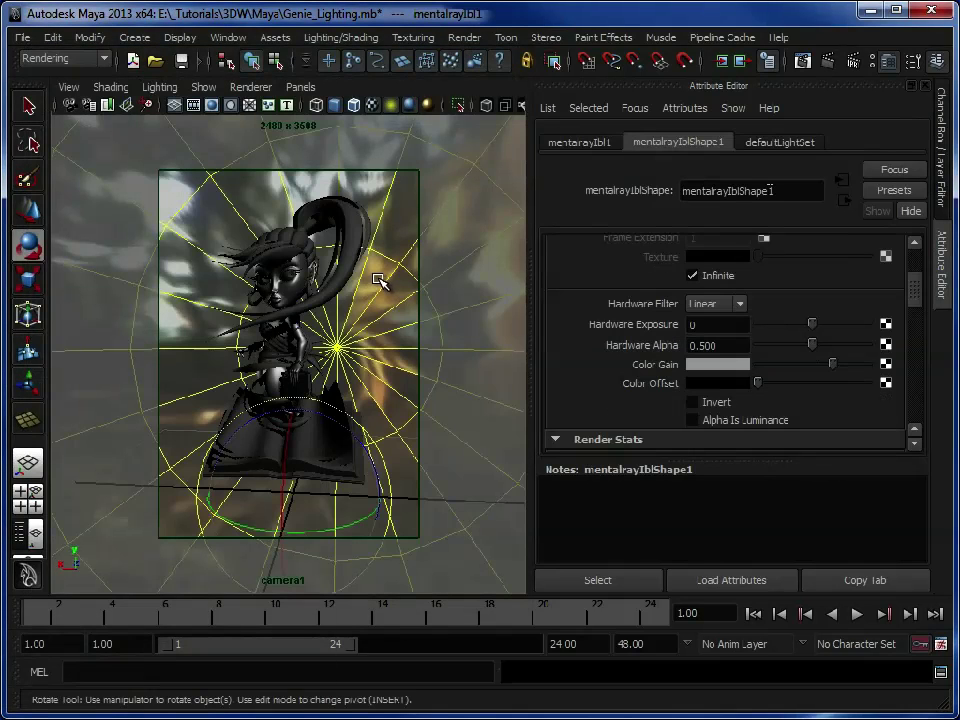
pyautogui.hotkey('ctrl', 'space')
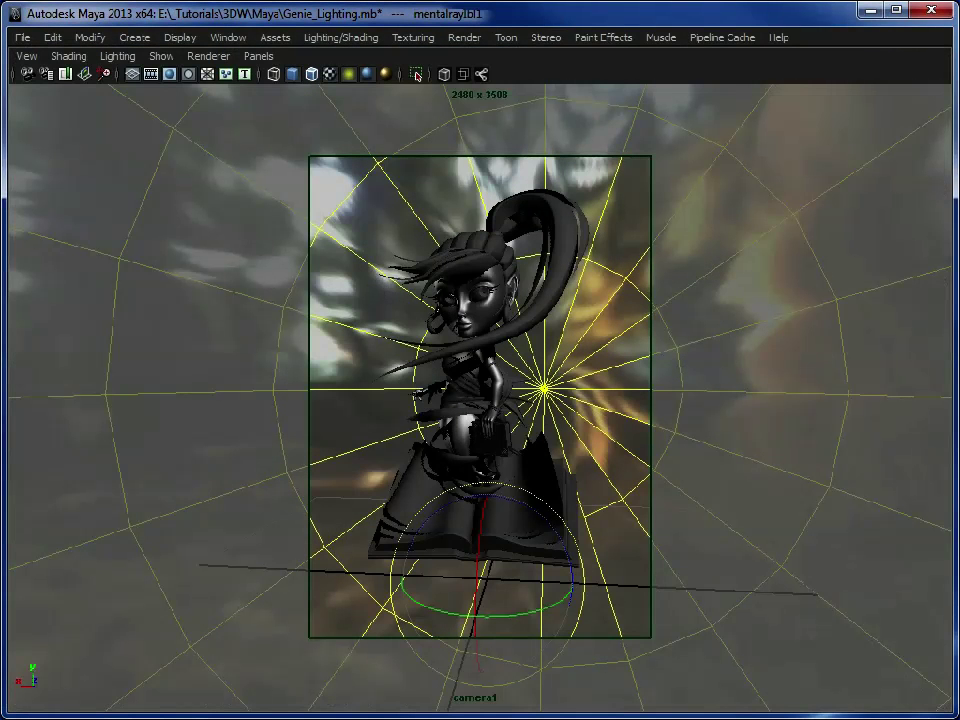
pyautogui.click(489, 372)
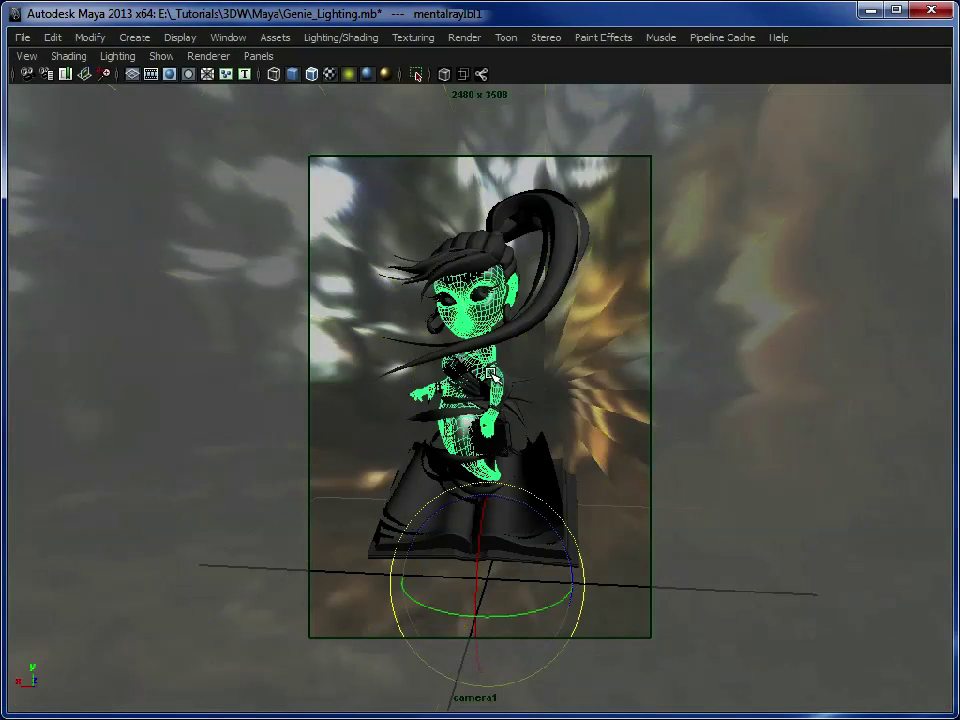
pyautogui.hotkey('ctrl', 'a')
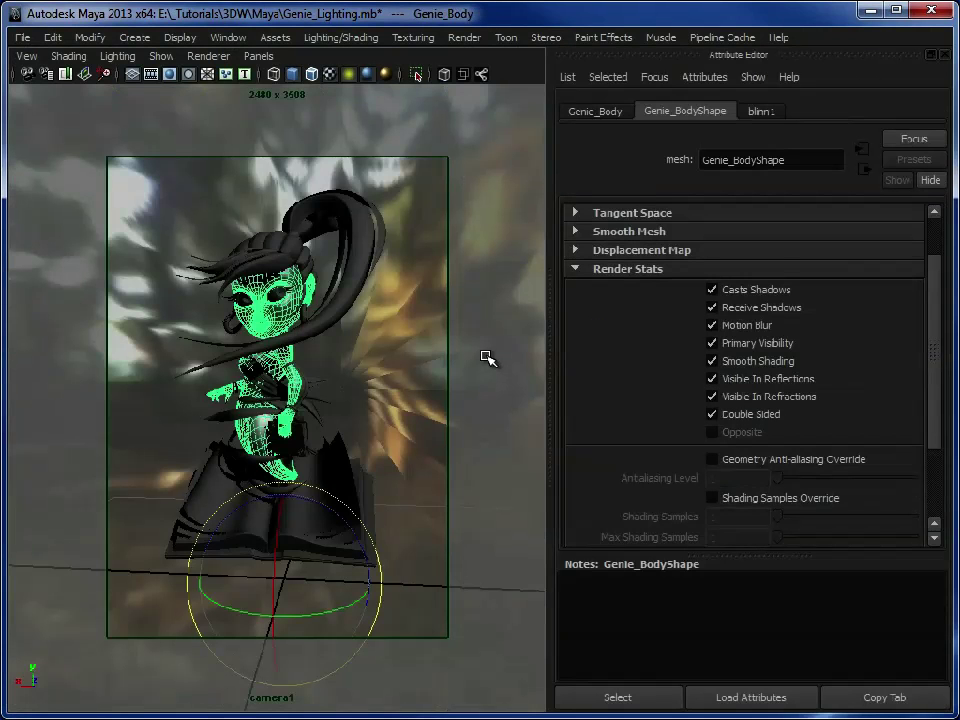
pyautogui.click(758, 113)
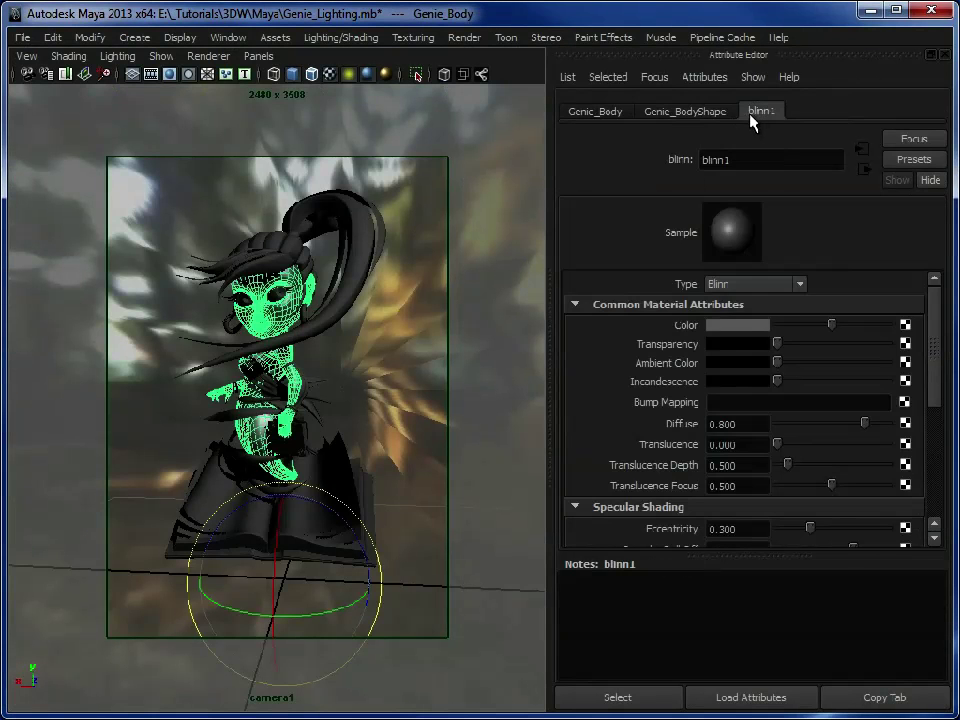
# Step: Set the body Blinn's color to a tan skin tone
pyautogui.click(720, 326)
pyautogui.moveTo(619, 360); pyautogui.dragTo(732, 395)
pyautogui.moveTo(630, 360); pyautogui.dragTo(620, 357)
pyautogui.moveTo(731, 378); pyautogui.dragTo(669, 377)
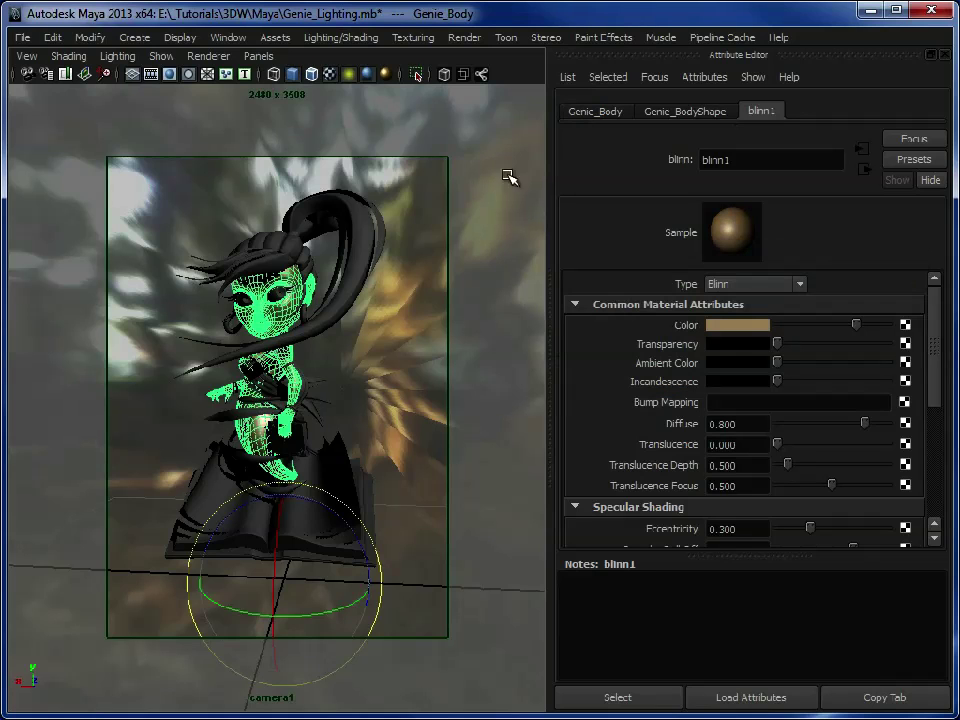
# Step: Give the body Blinn a very dark, slightly desaturated red ambient color
pyautogui.click(749, 364)
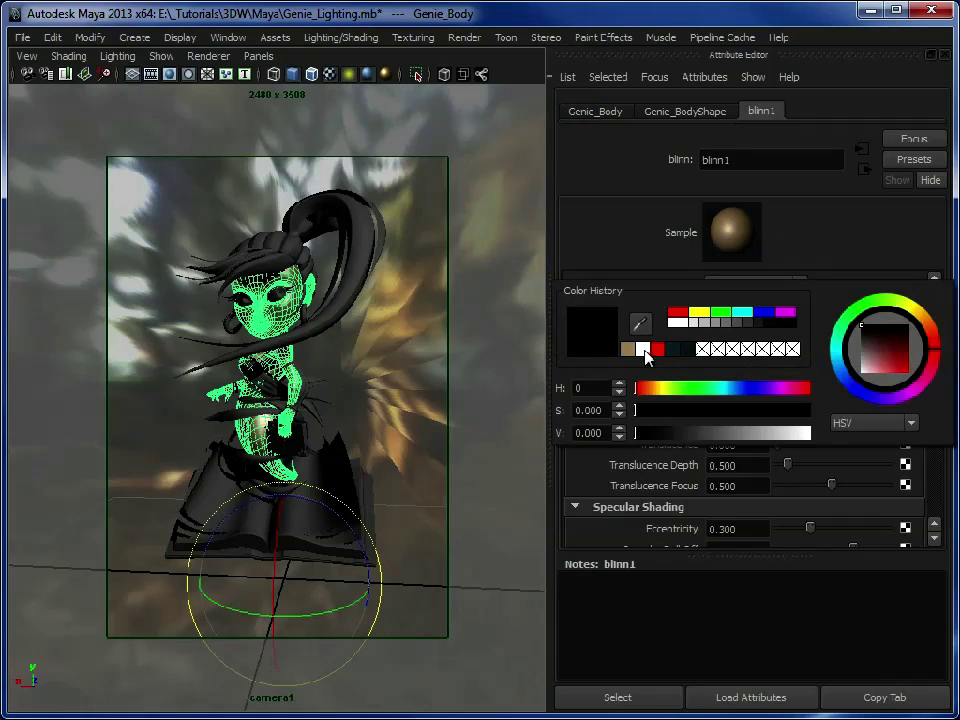
pyautogui.click(656, 349)
pyautogui.moveTo(729, 431); pyautogui.dragTo(666, 432)
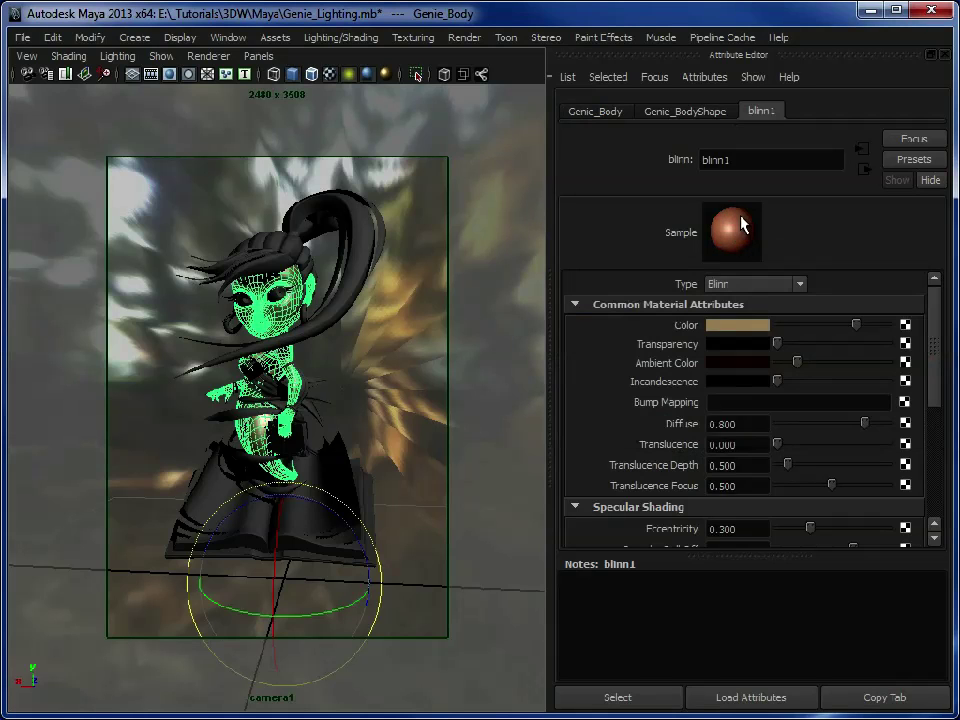
pyautogui.click(737, 362)
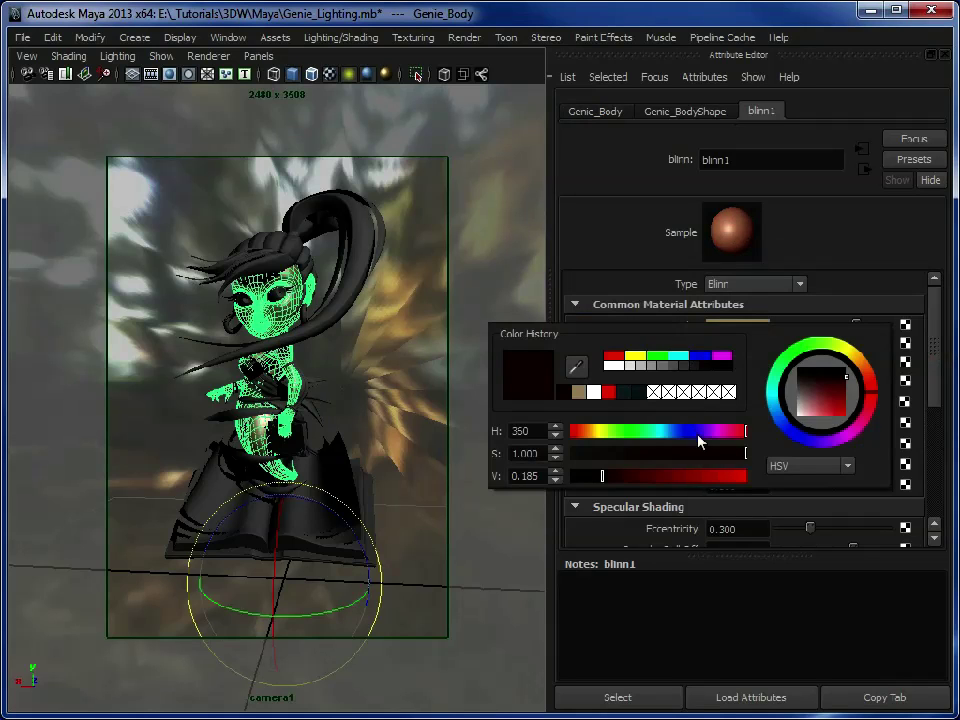
pyautogui.moveTo(604, 483); pyautogui.dragTo(600, 483)
pyautogui.moveTo(741, 454); pyautogui.dragTo(680, 454)
pyautogui.moveTo(596, 482); pyautogui.dragTo(604, 482)
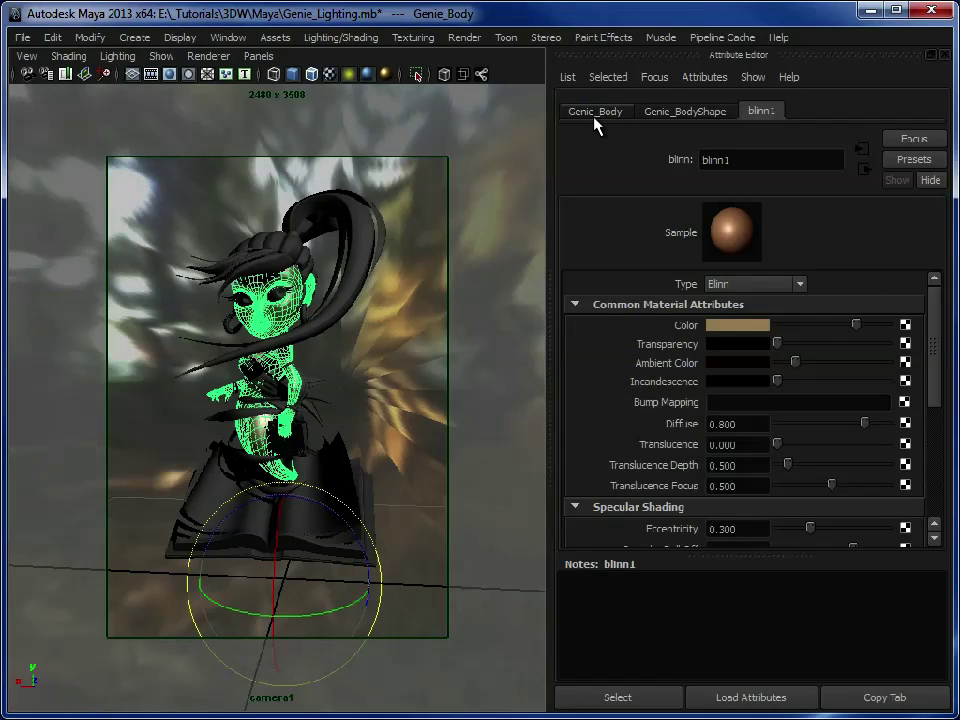
# Step: Set the body Blinn's specular color to a muted grey-blue, with Eccentricity 0.299 and Specular Roll Off 0.444
pyautogui.moveTo(937, 392); pyautogui.dragTo(943, 455)
pyautogui.moveTo(831, 458); pyautogui.dragTo(745, 452)
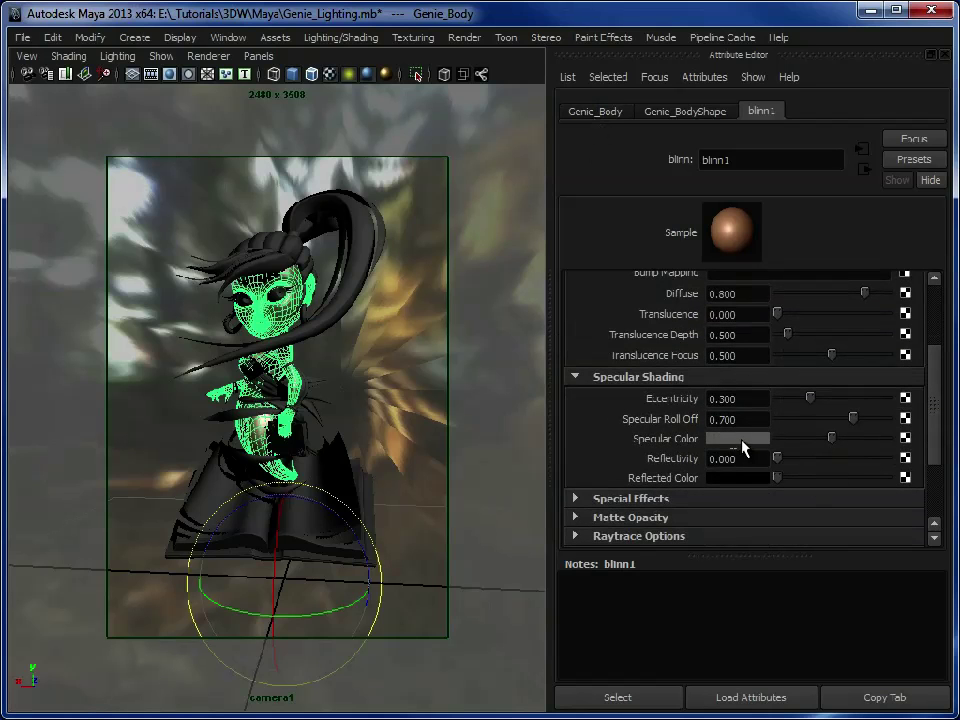
pyautogui.click(742, 441)
pyautogui.click(701, 428)
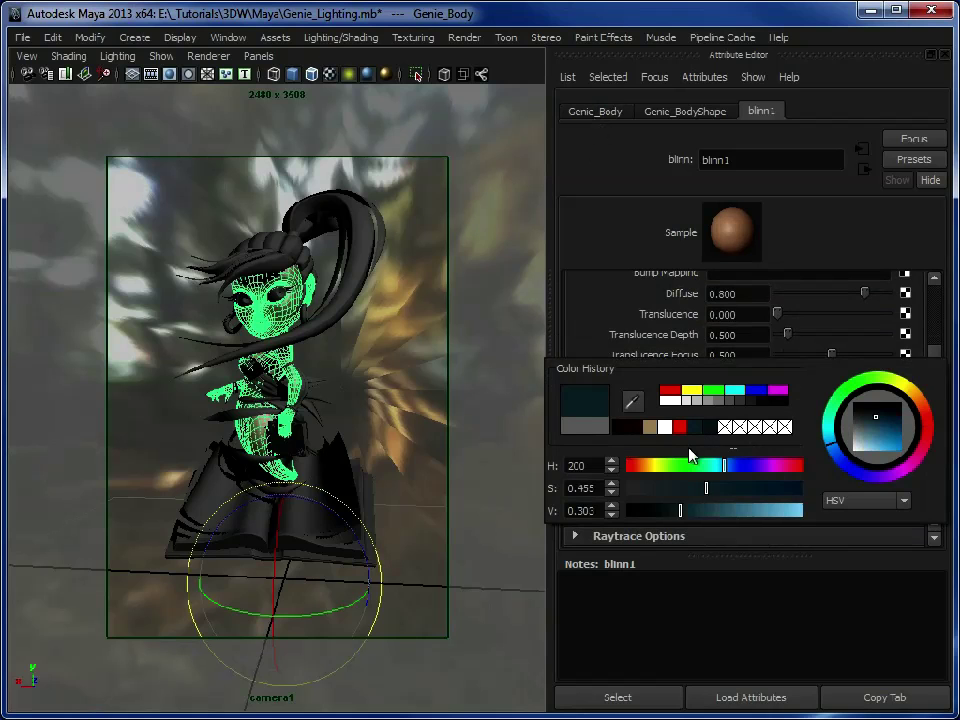
pyautogui.moveTo(666, 497)
pyautogui.mouseDown()
pyautogui.moveTo(658, 493)
pyautogui.moveTo(745, 524)
pyautogui.moveTo(735, 522)
pyautogui.mouseUp()
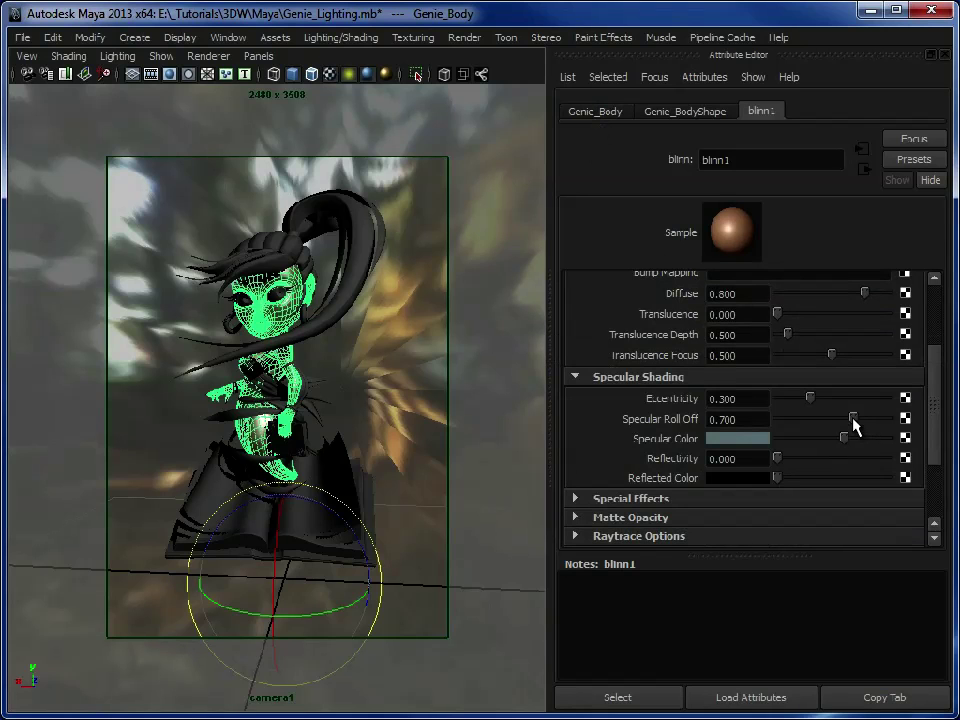
pyautogui.moveTo(798, 403)
pyautogui.mouseDown()
pyautogui.moveTo(814, 399)
pyautogui.moveTo(851, 422)
pyautogui.moveTo(823, 422)
pyautogui.moveTo(811, 400)
pyautogui.mouseUp()
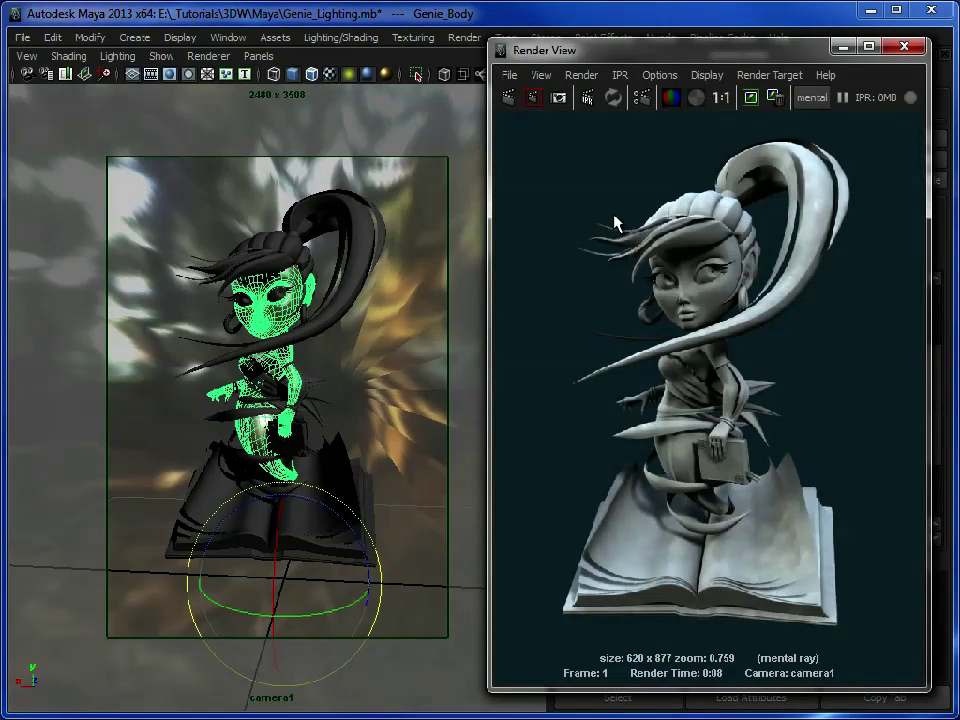
# Step: Start an IPR render of the region around the genie's head and body, keeping the material attributes in view
pyautogui.moveTo(611, 40); pyautogui.dragTo(197, 52)
pyautogui.moveTo(514, 146); pyautogui.dragTo(644, 162)
pyautogui.scroll(-2, 315, 253)
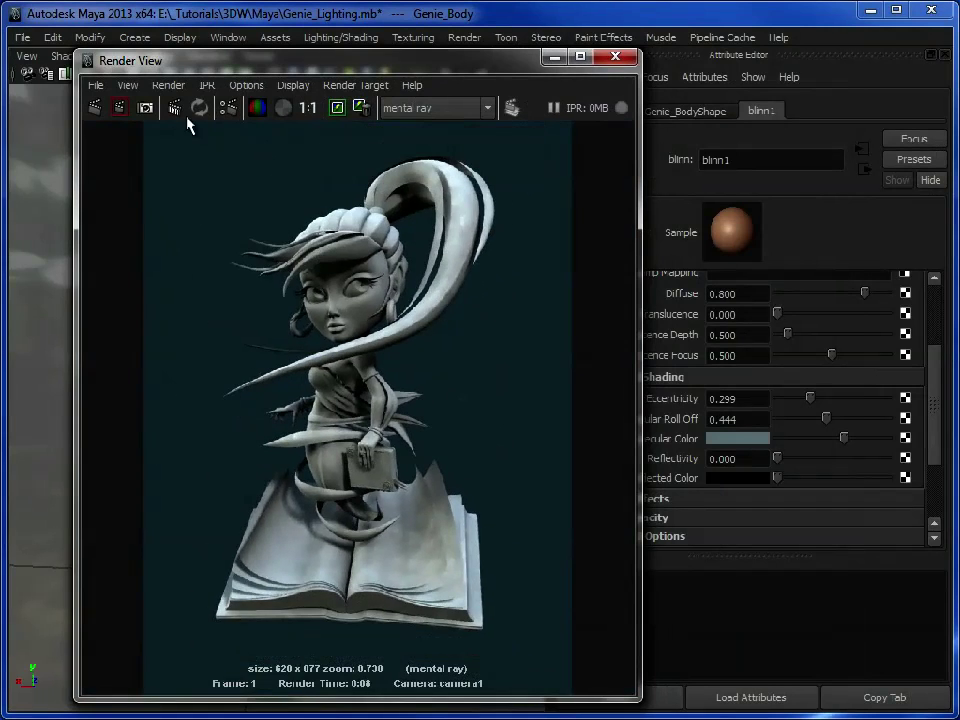
pyautogui.click(175, 110)
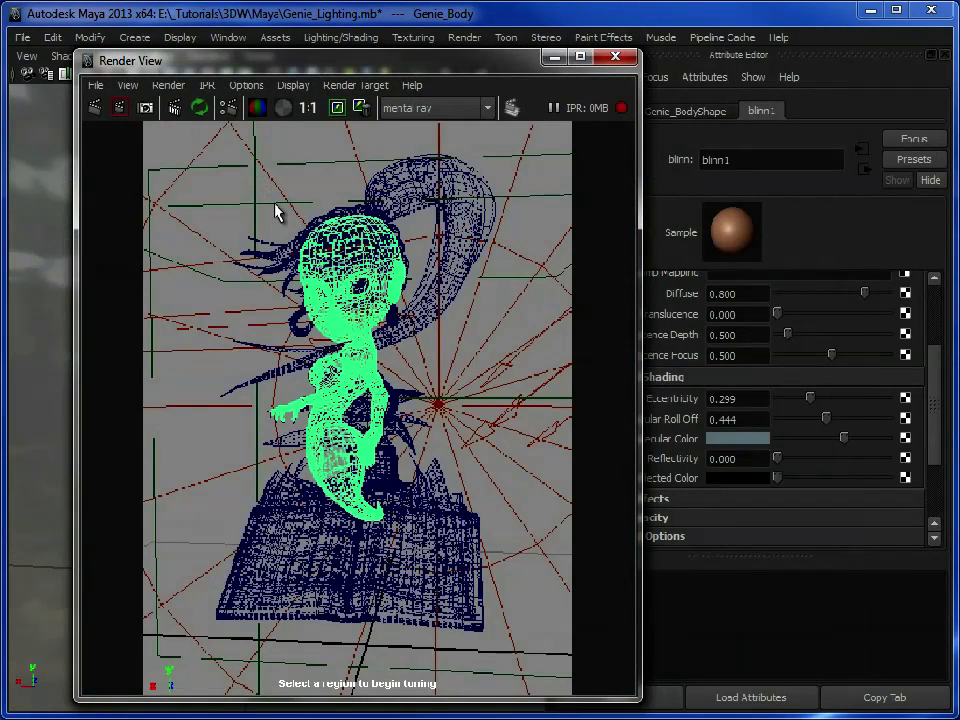
pyautogui.moveTo(272, 204); pyautogui.dragTo(414, 542)
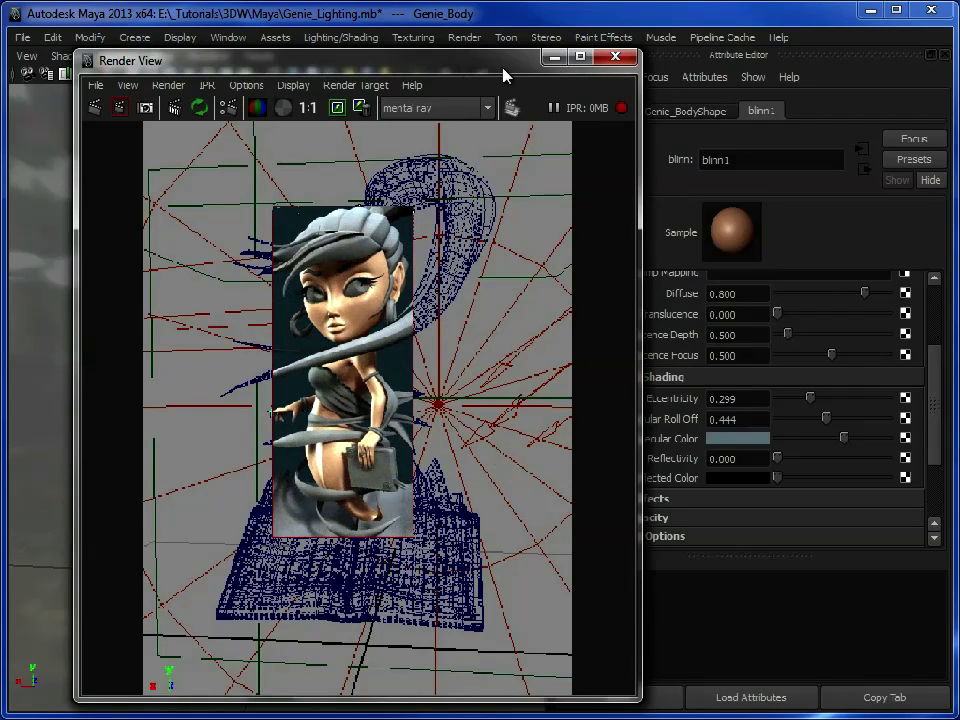
pyautogui.moveTo(505, 67); pyautogui.dragTo(449, 66)
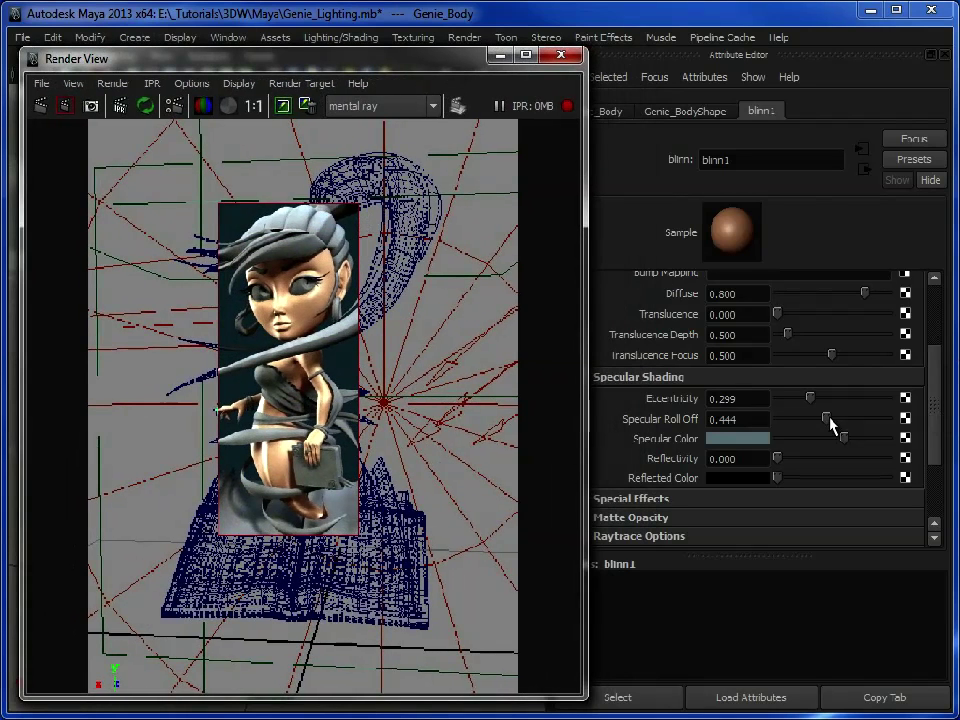
# Step: Soften the skin highlights with Specular Roll Off 0.308, Eccentricity 0.487 and a much darker blue specular color
pyautogui.moveTo(826, 419); pyautogui.dragTo(906, 426)
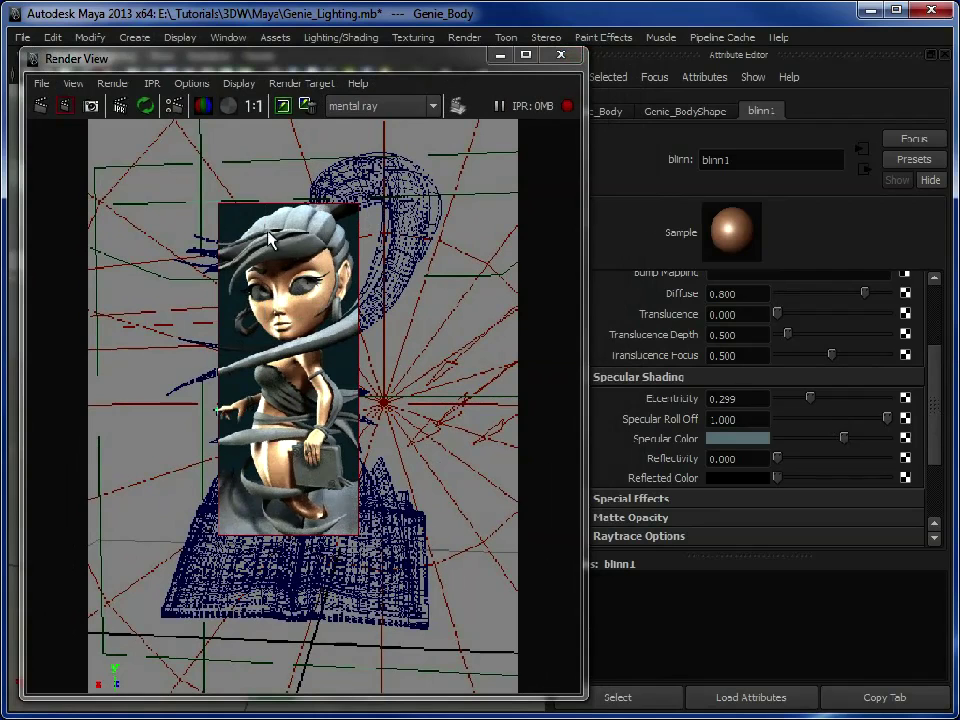
pyautogui.moveTo(888, 421); pyautogui.dragTo(812, 427)
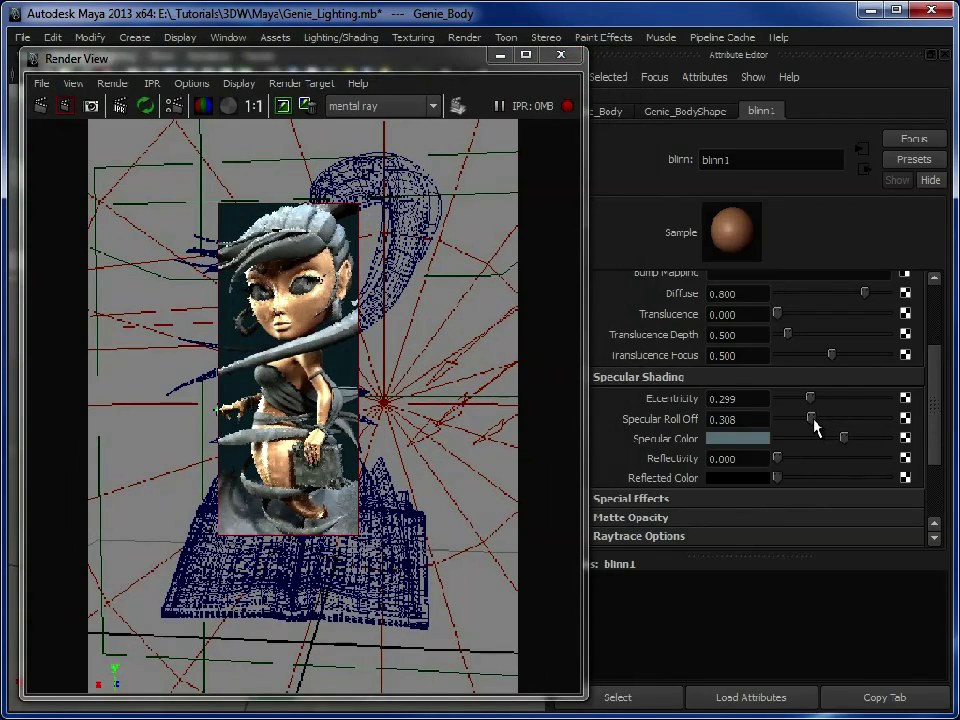
pyautogui.moveTo(812, 404); pyautogui.dragTo(818, 446)
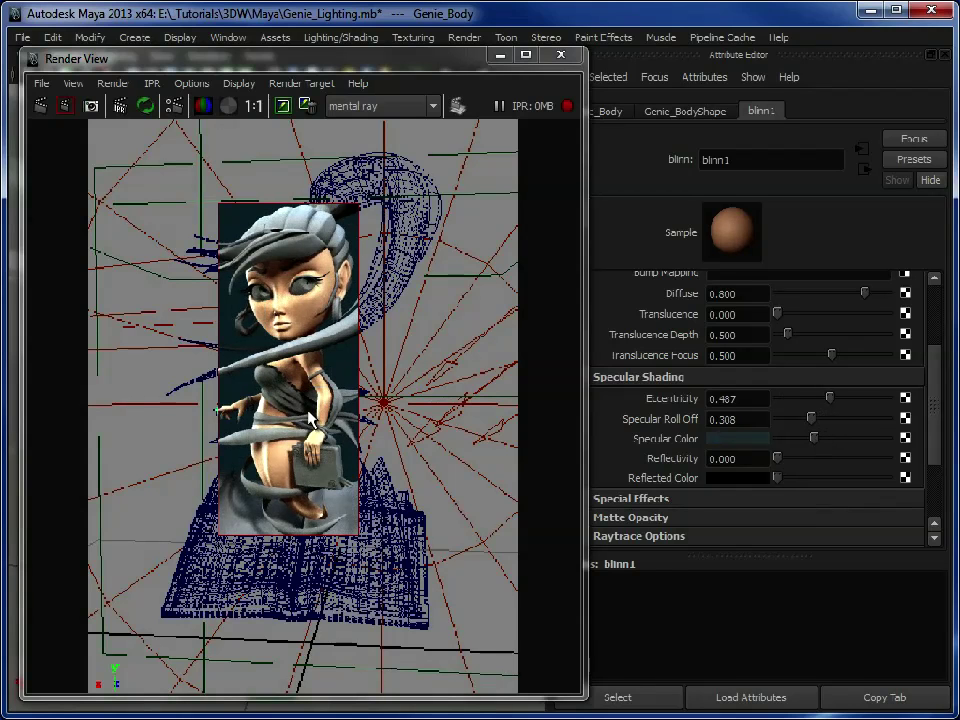
pyautogui.moveTo(813, 439); pyautogui.dragTo(807, 439)
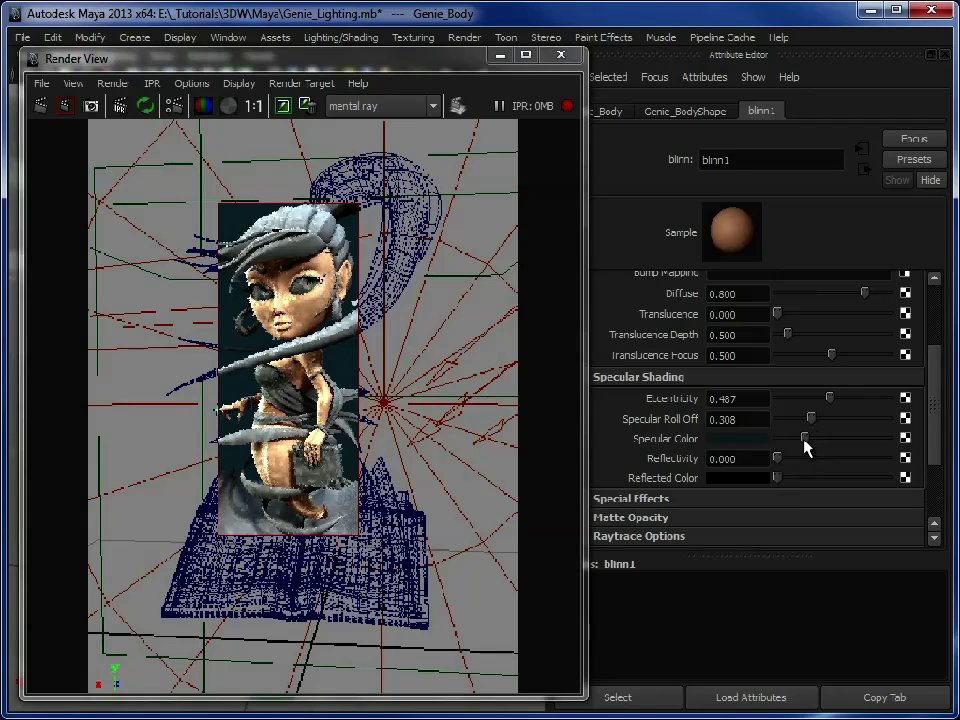
# Step: Brighten the skin's red ambient color slightly, and render the full frame to inspect the genie up close
pyautogui.moveTo(935, 398); pyautogui.dragTo(880, 340)
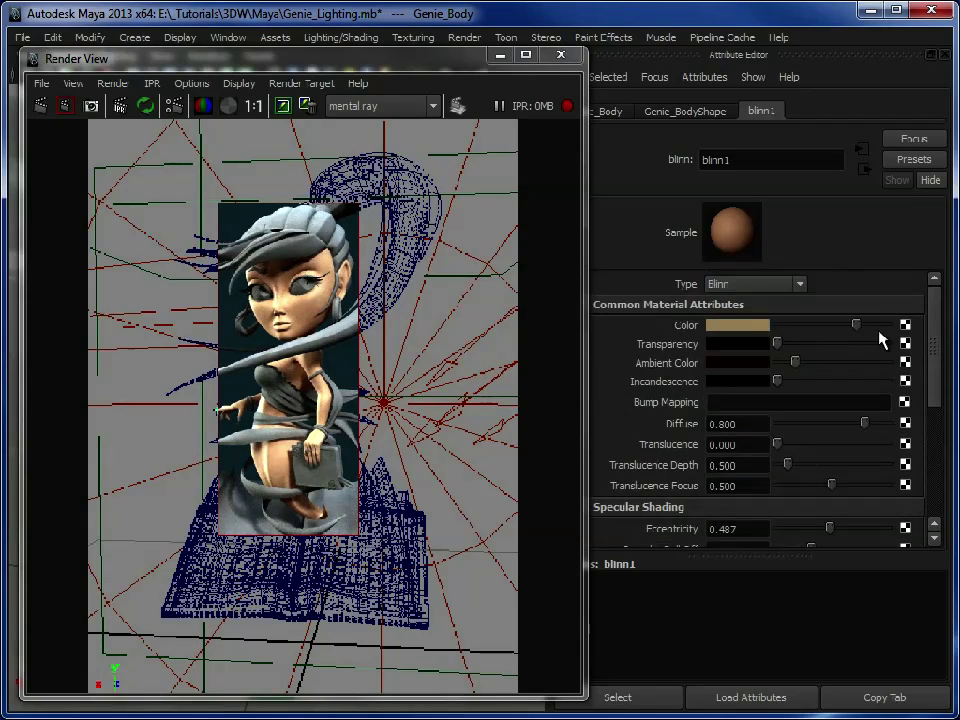
pyautogui.moveTo(795, 366); pyautogui.dragTo(802, 368)
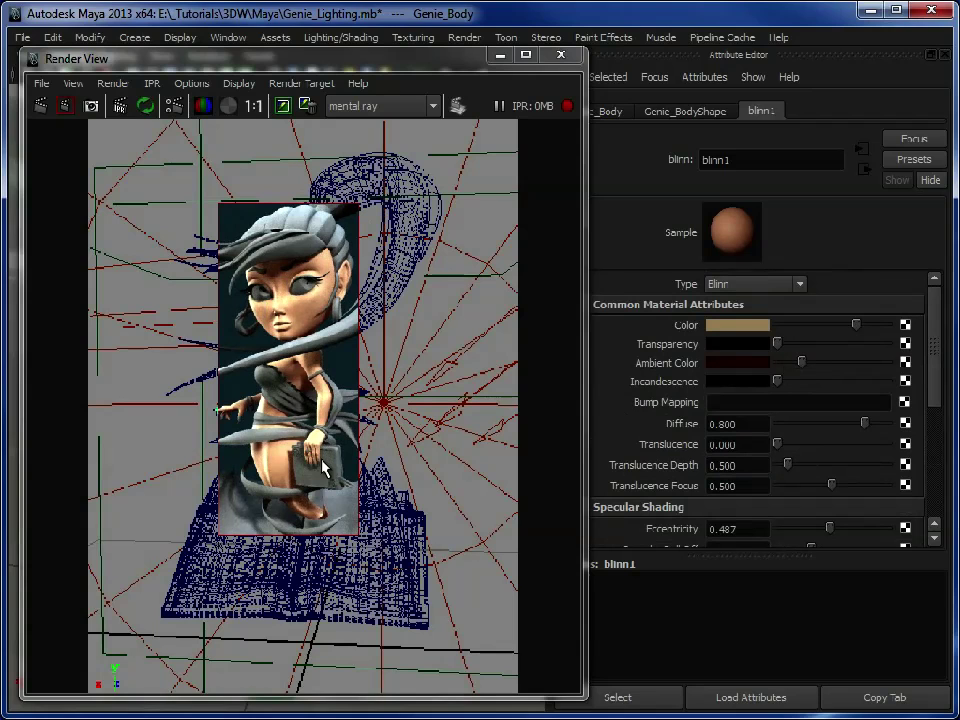
pyautogui.click(40, 104)
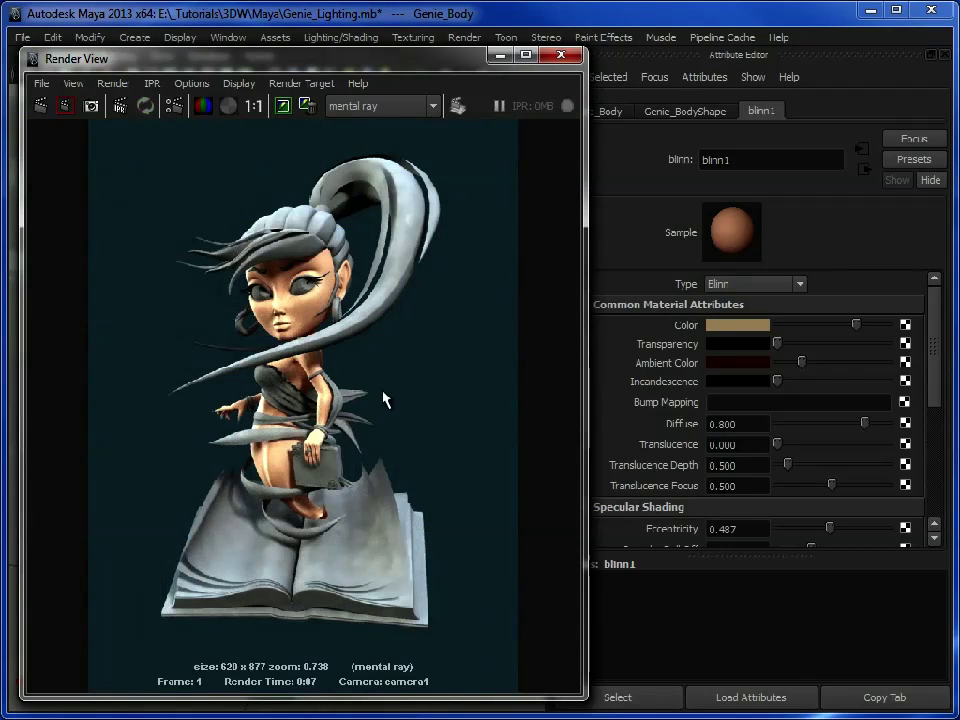
pyautogui.scroll(3, 288, 355)
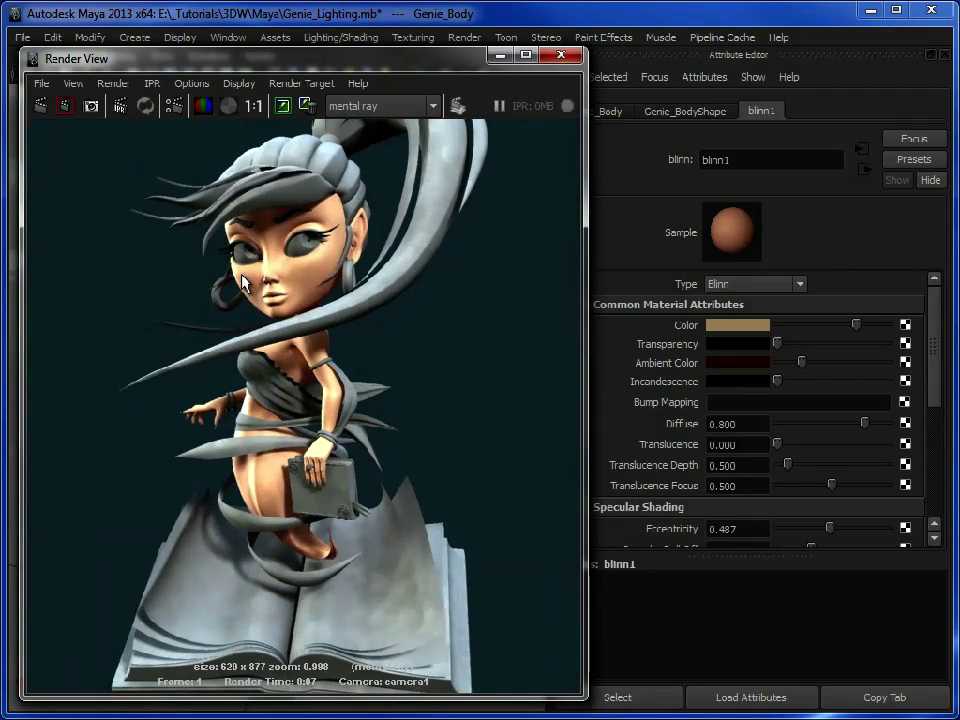
# Step: Darken the body Blinn's specular color a little further
pyautogui.moveTo(933, 378); pyautogui.dragTo(947, 450)
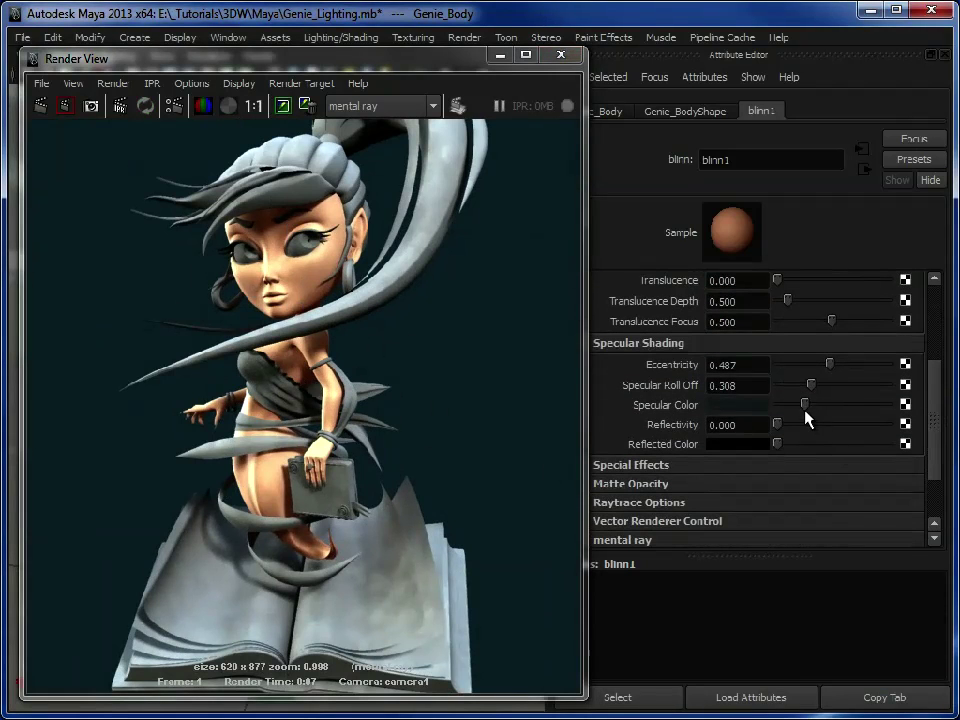
pyautogui.moveTo(804, 408); pyautogui.dragTo(798, 408)
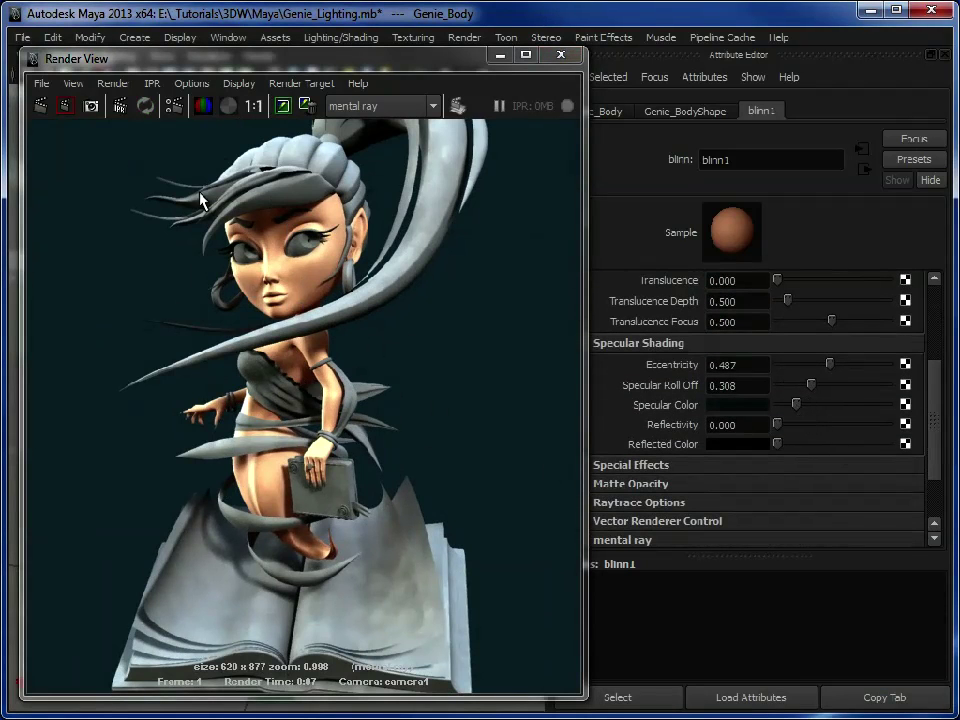
# Step: Re-render the full frame, inspect the genie's skin at actual size, and keep the rendered image for comparison
pyautogui.moveTo(228, 240); pyautogui.dragTo(308, 322)
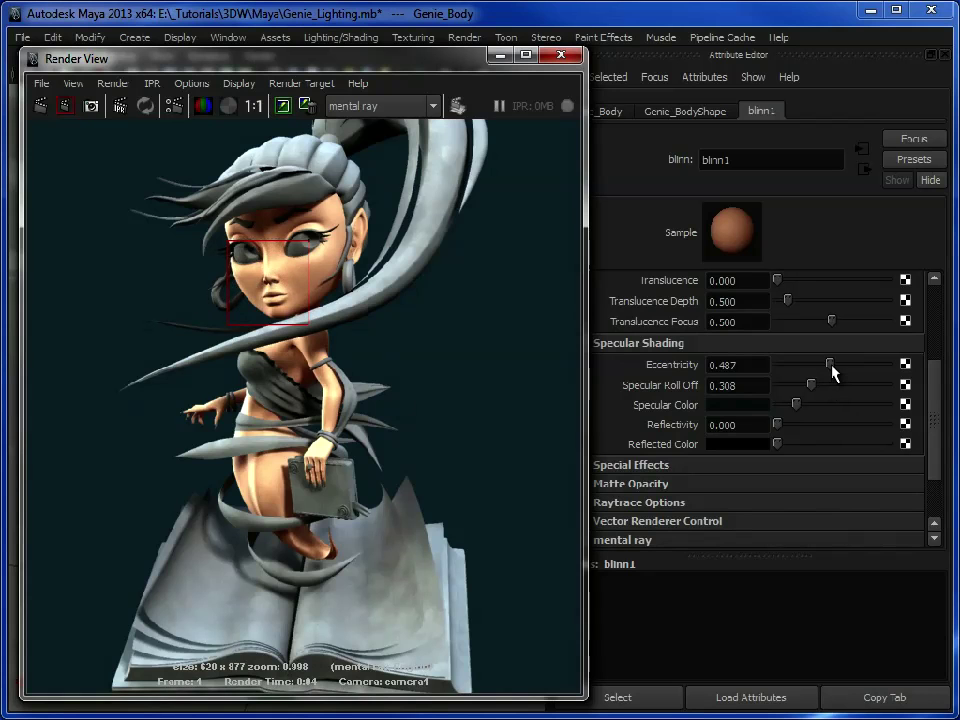
pyautogui.scroll(-2, 397, 417)
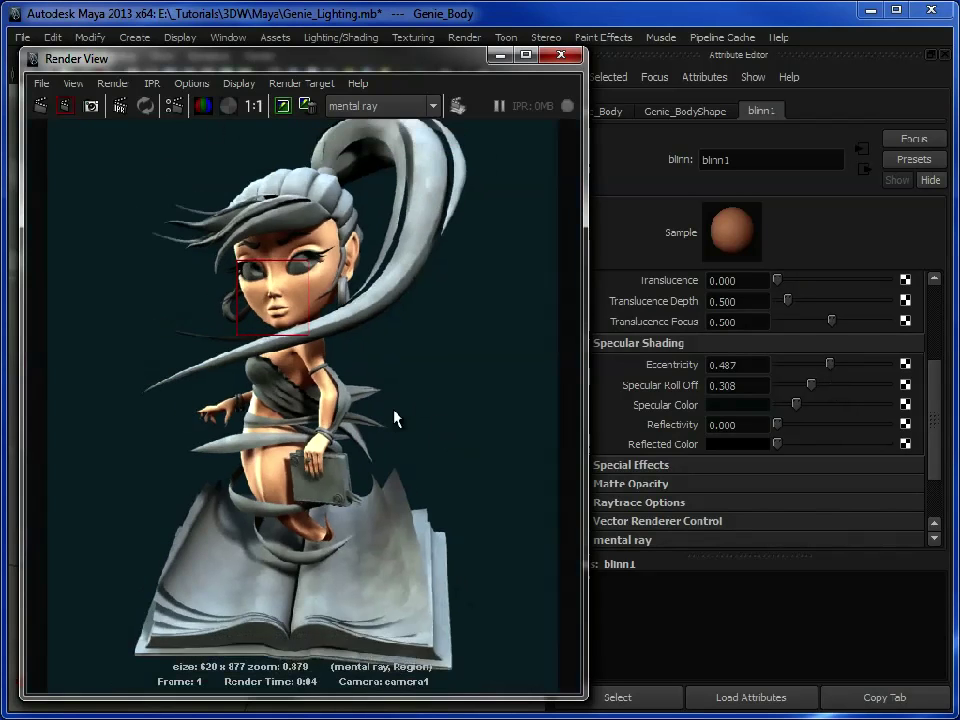
pyautogui.click(40, 105)
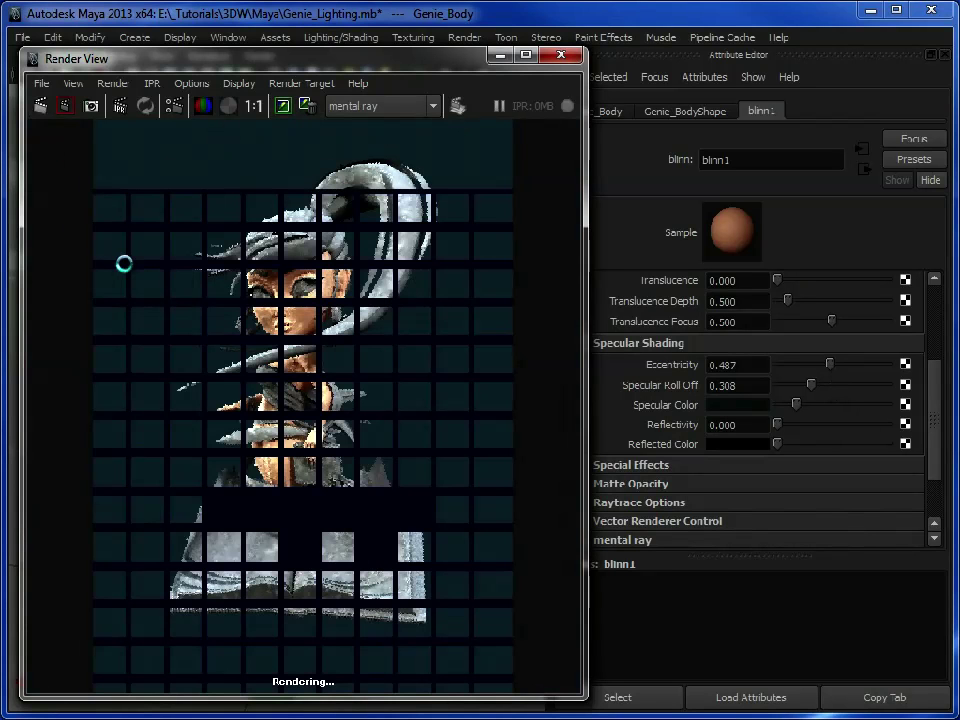
pyautogui.click(256, 106)
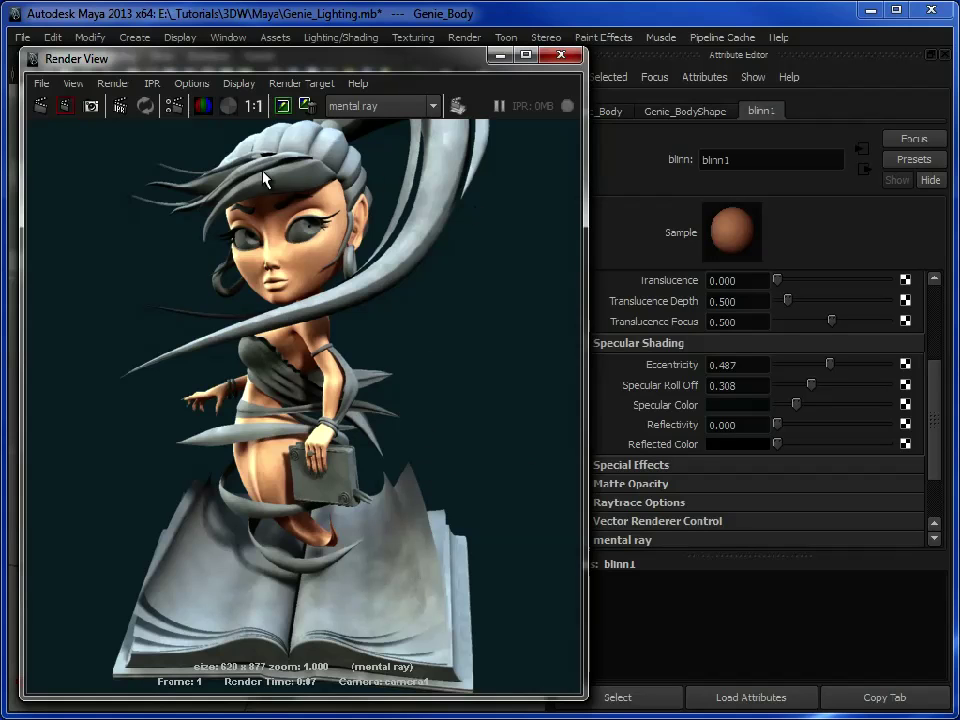
pyautogui.keyDown('alt'); pyautogui.moveTo(403, 289); pyautogui.dragTo(402, 305, button='middle'); pyautogui.keyUp('alt')
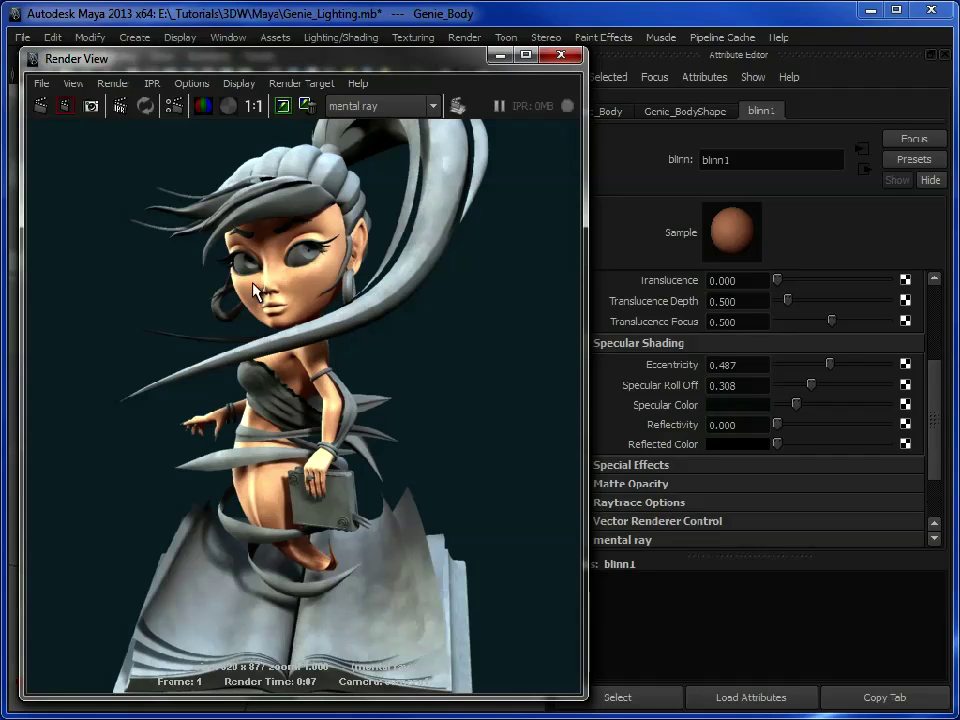
pyautogui.click(285, 107)
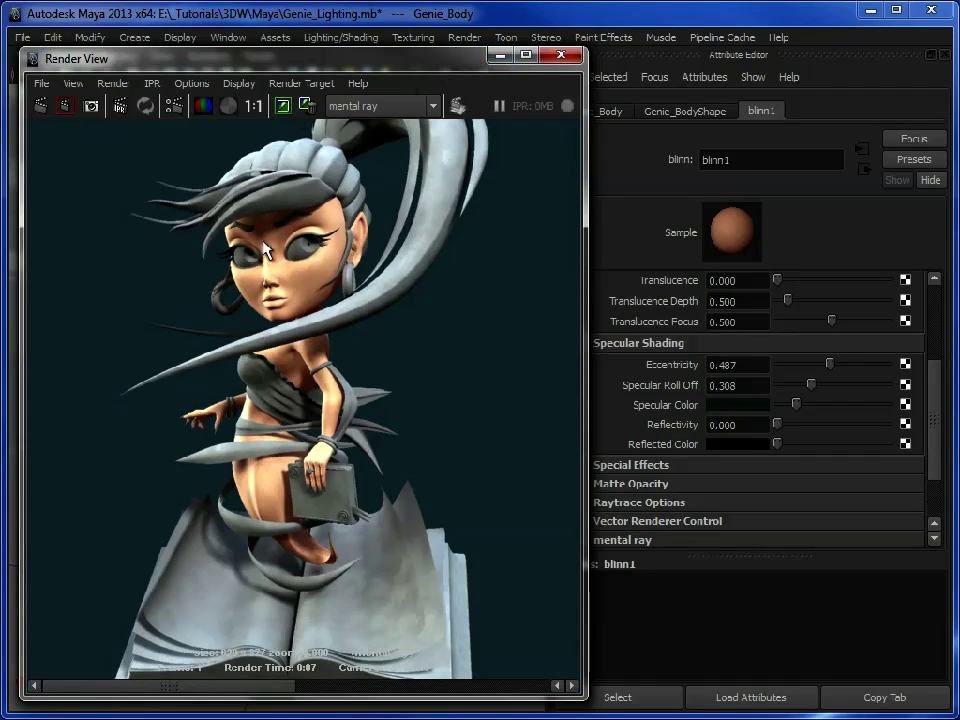
# Step: Put the render away and create a Ramp texture in the Hypershade beside the body's Blinn material
pyautogui.click(498, 57)
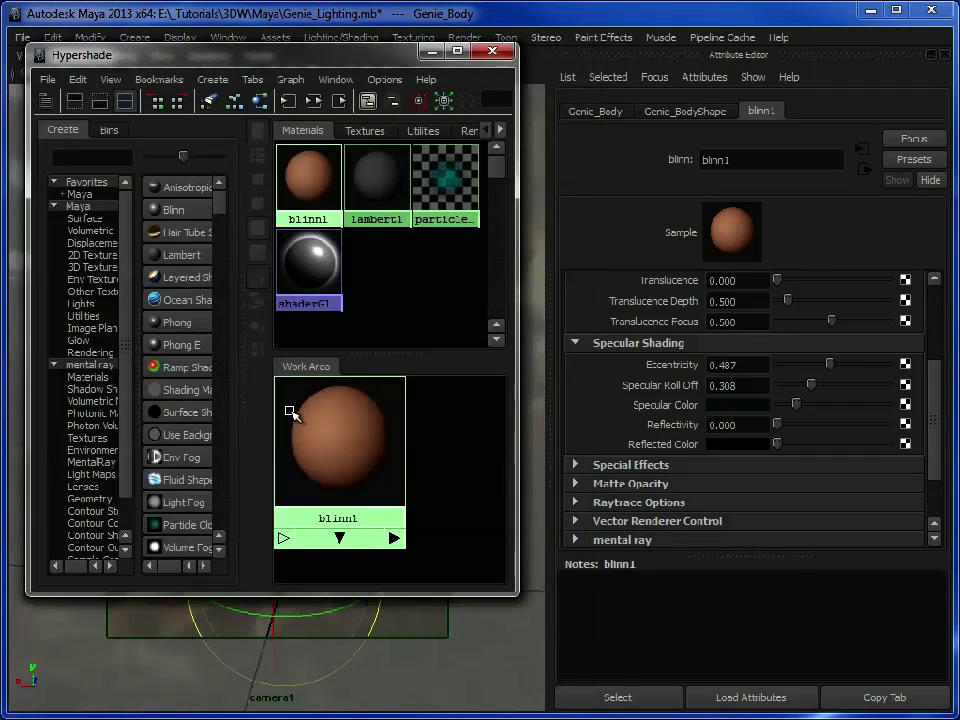
pyautogui.scroll(-3, 400, 486)
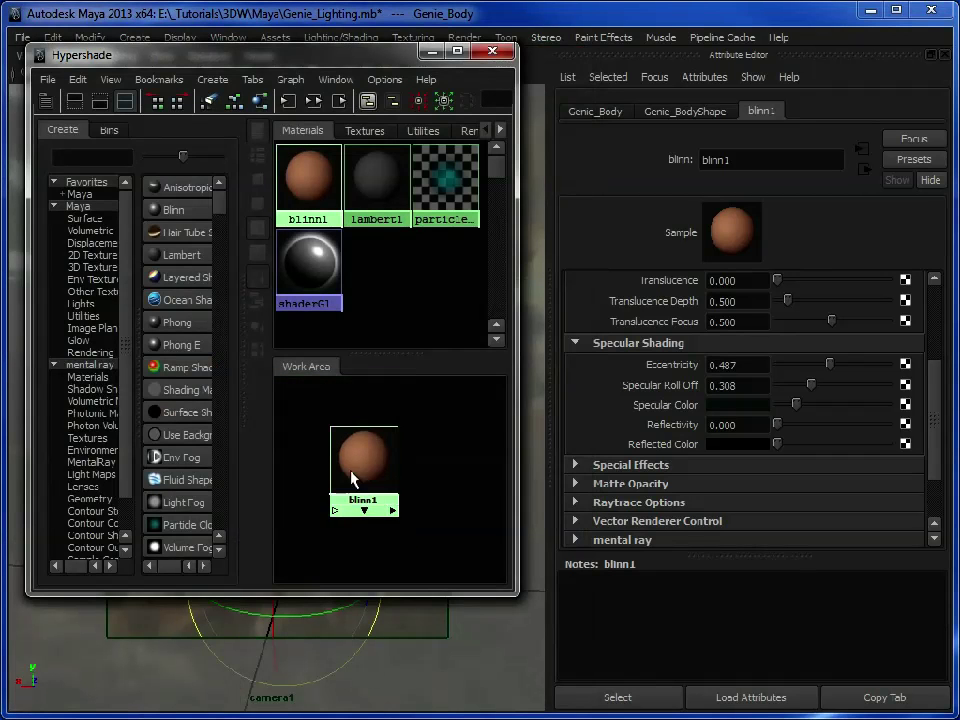
pyautogui.keyDown('alt'); pyautogui.moveTo(364, 479); pyautogui.dragTo(419, 472, button='middle'); pyautogui.keyUp('alt')
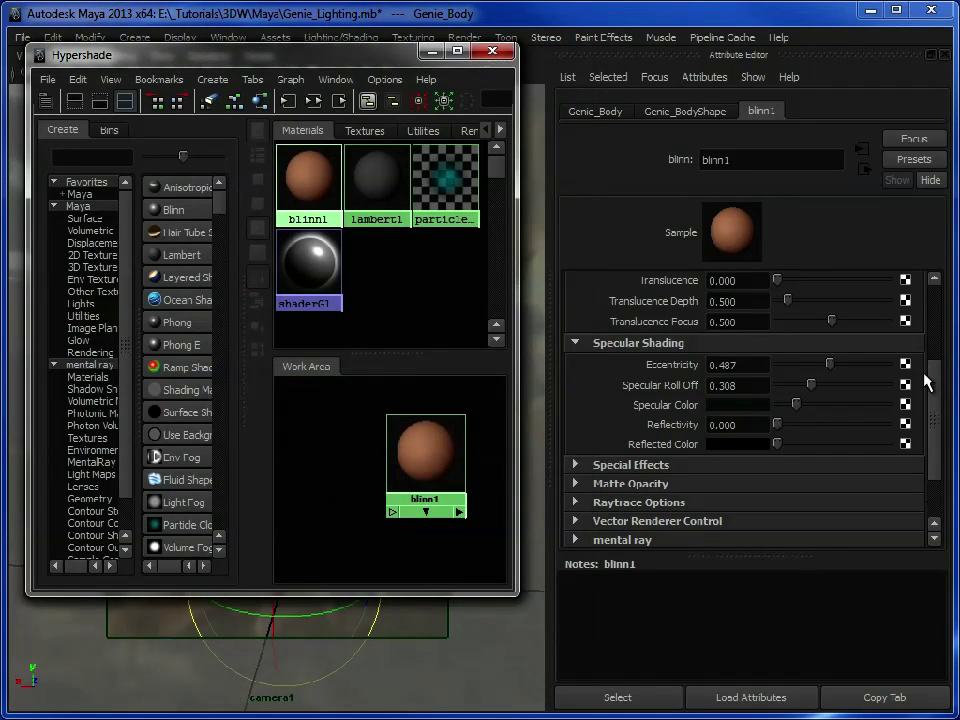
pyautogui.scroll(3, 930, 340)
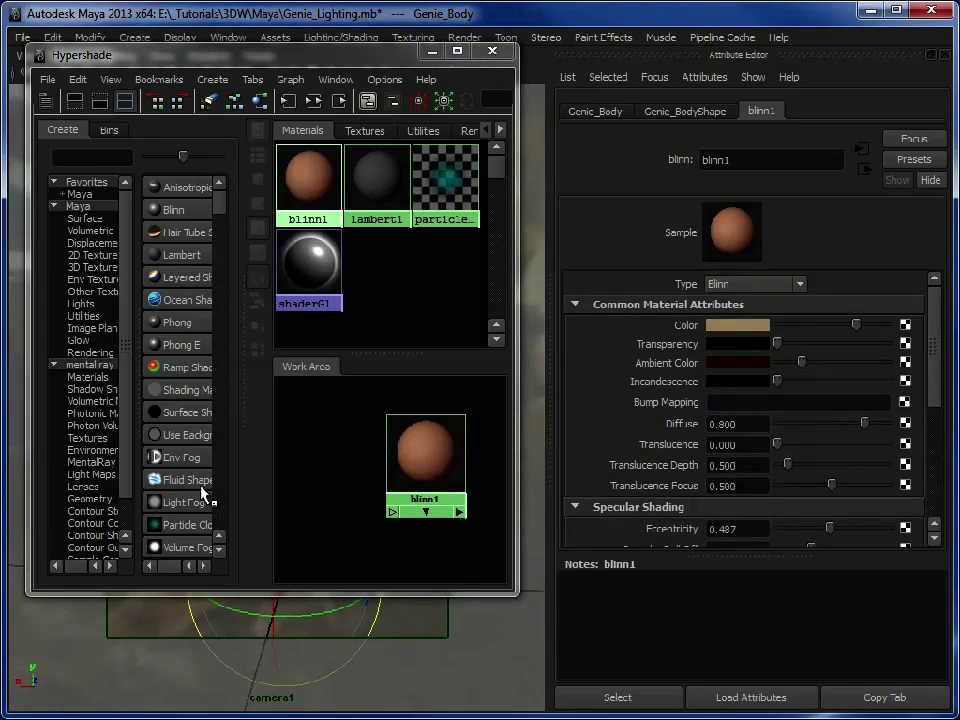
pyautogui.scroll(-5, 223, 214)
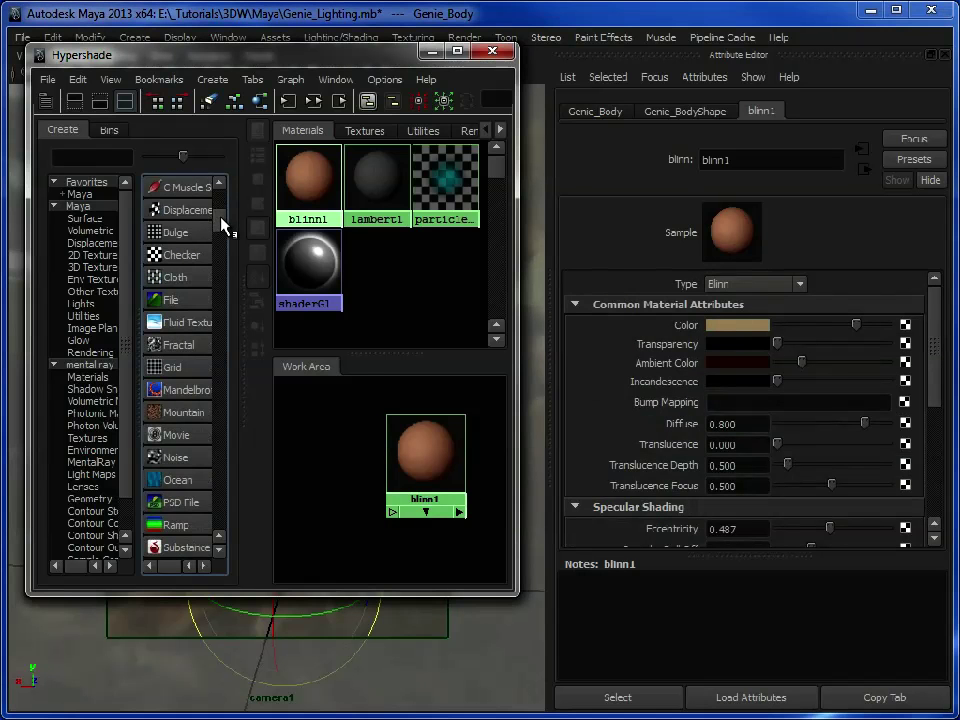
pyautogui.click(178, 524)
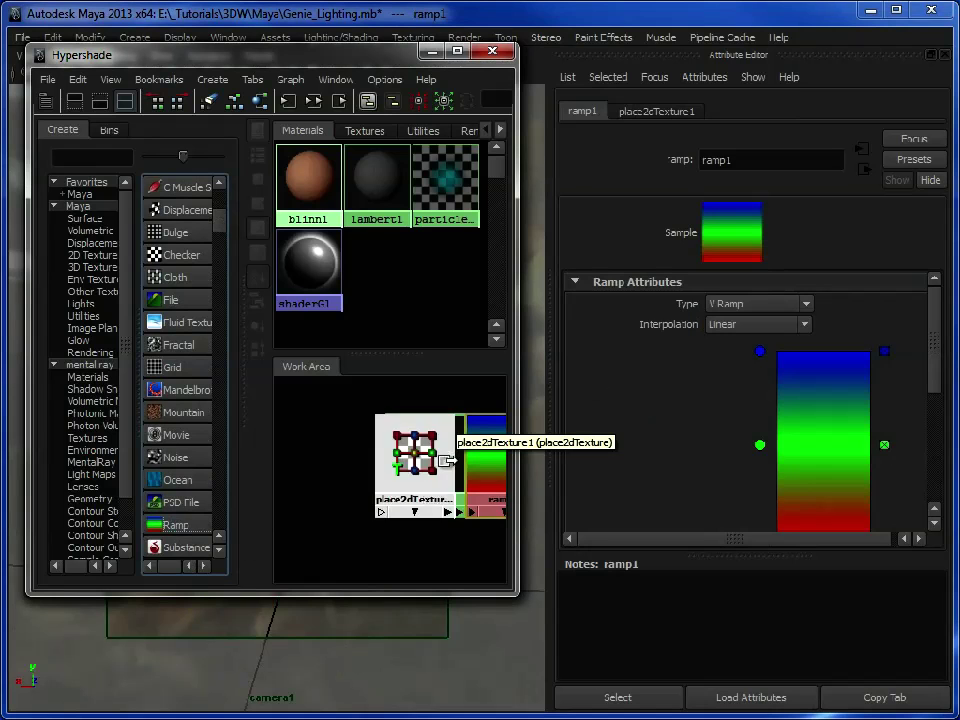
# Step: Enlarge the Hypershade and spread the 2D placement, Blinn and ramp nodes apart in the work area
pyautogui.click(407, 452)
pyautogui.scroll(5, 259, 489)
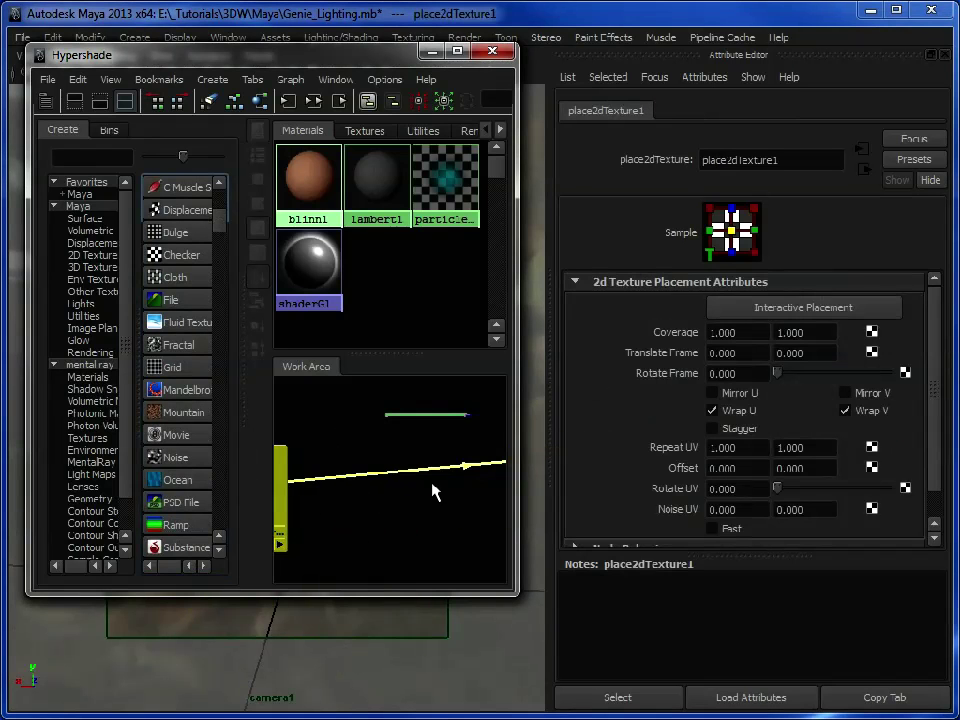
pyautogui.moveTo(527, 602); pyautogui.dragTo(686, 659)
pyautogui.keyDown('alt'); pyautogui.moveTo(596, 566); pyautogui.dragTo(422, 551, button='middle'); pyautogui.keyUp('alt')
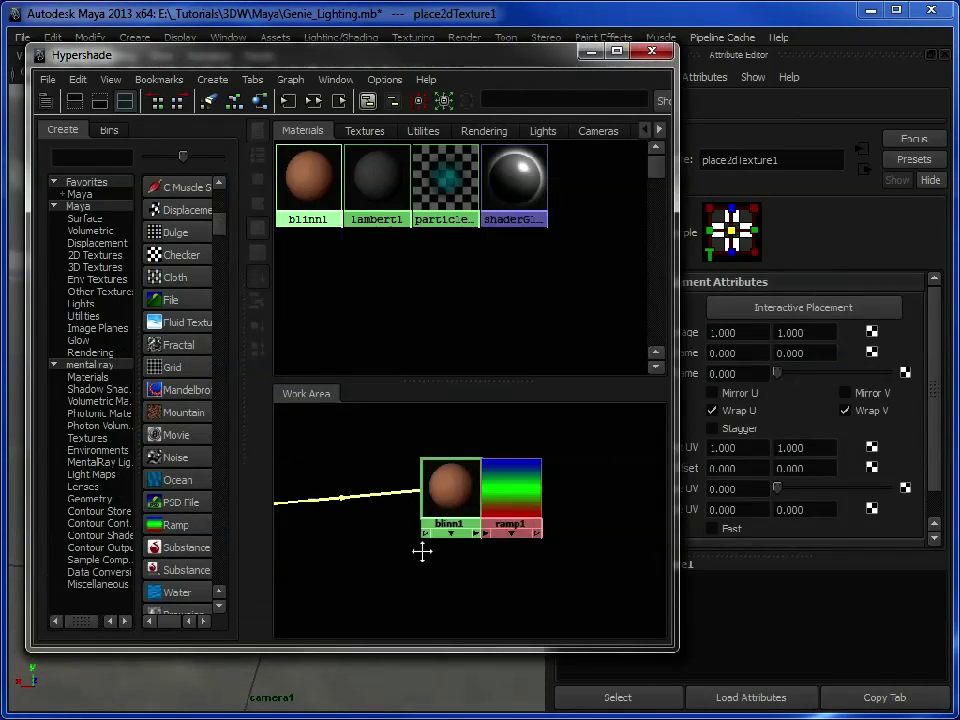
pyautogui.moveTo(401, 489); pyautogui.dragTo(329, 485)
# Step: Delete the ramp's green middle entry and recolor its blue top entry with the tan skin color from the color history
pyautogui.click(497, 497)
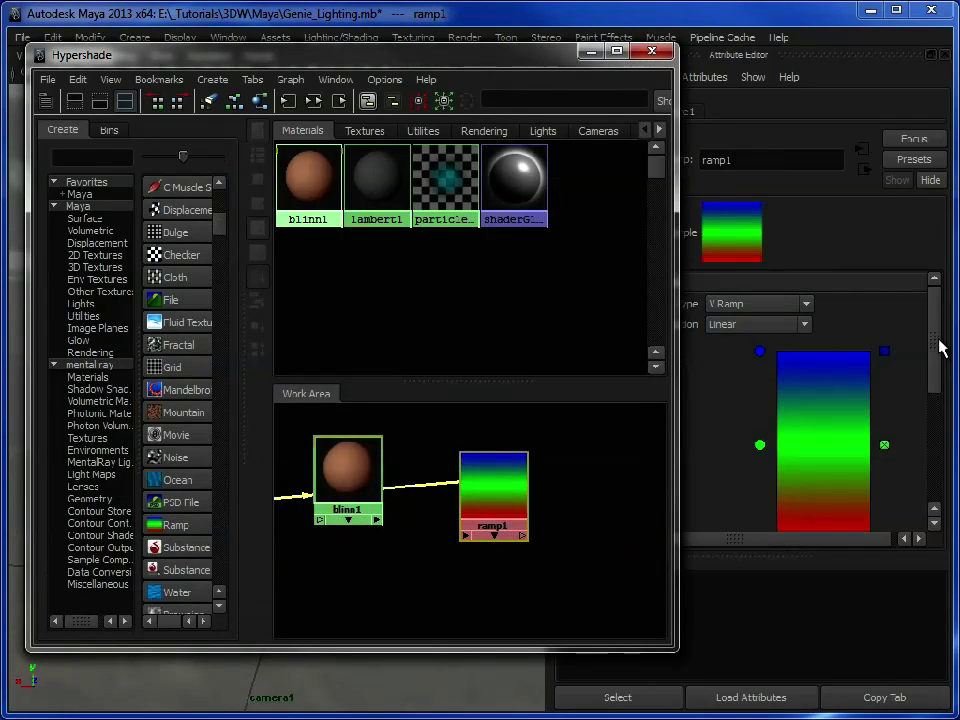
pyautogui.moveTo(937, 349); pyautogui.dragTo(936, 360)
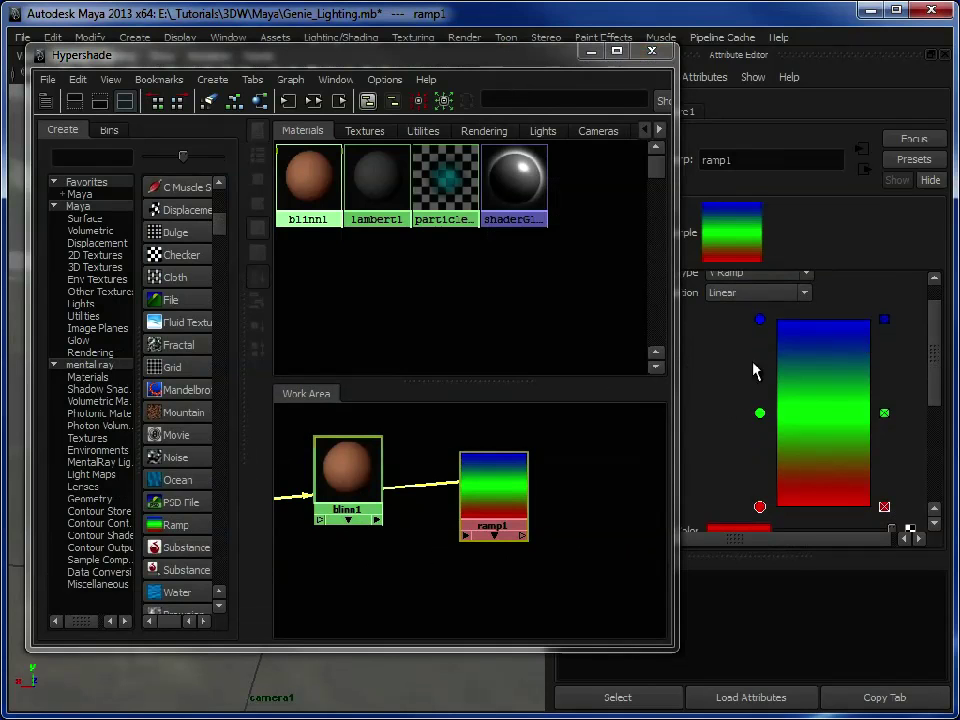
pyautogui.click(884, 412)
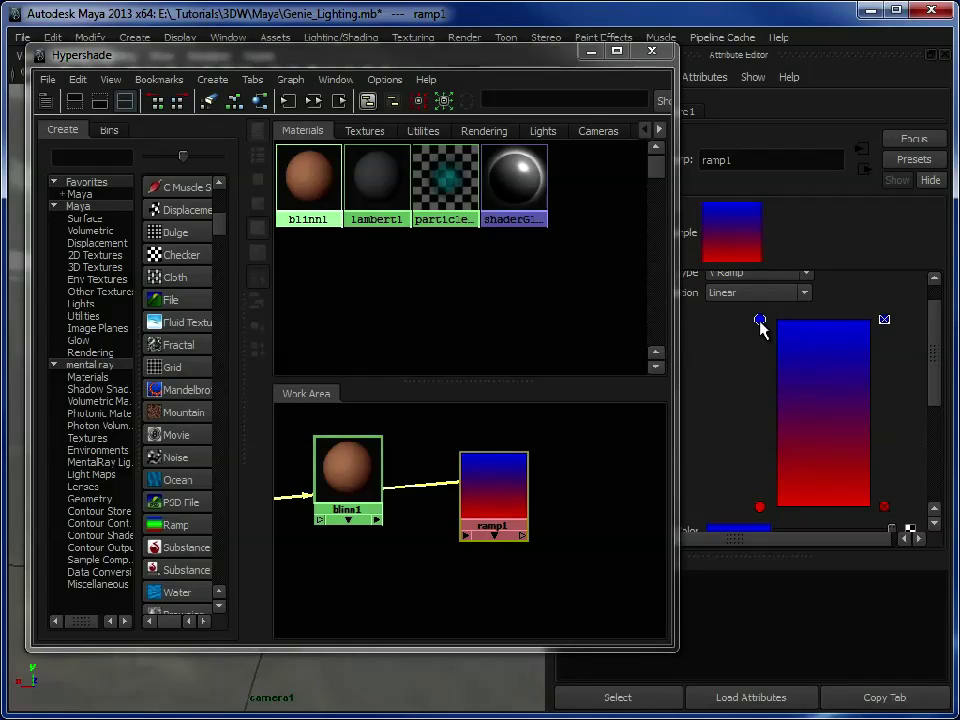
pyautogui.moveTo(932, 388); pyautogui.dragTo(942, 420)
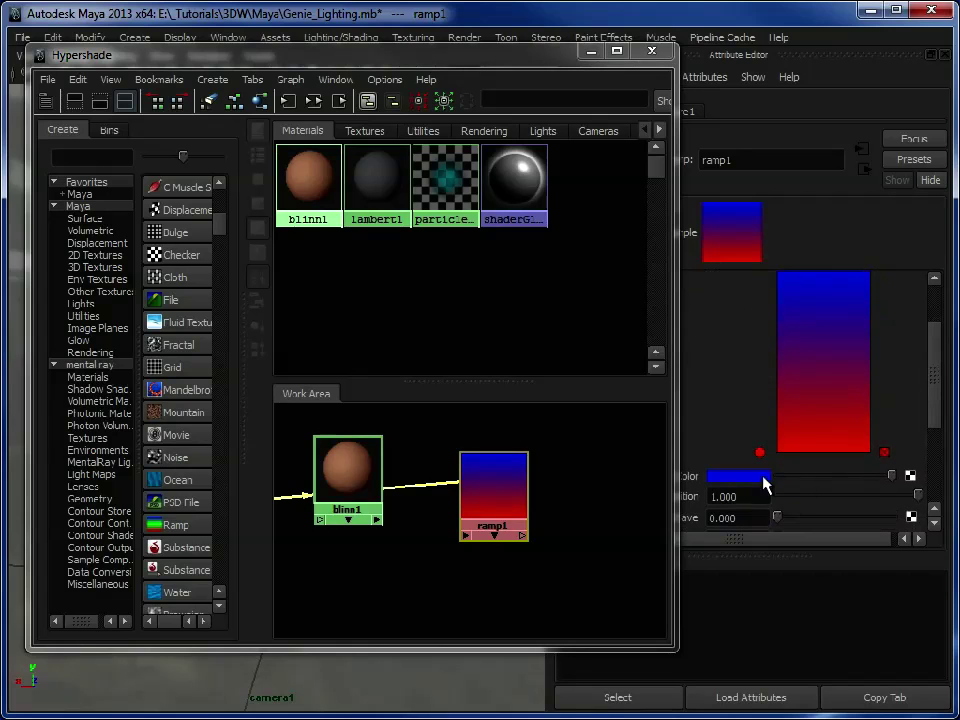
pyautogui.click(725, 480)
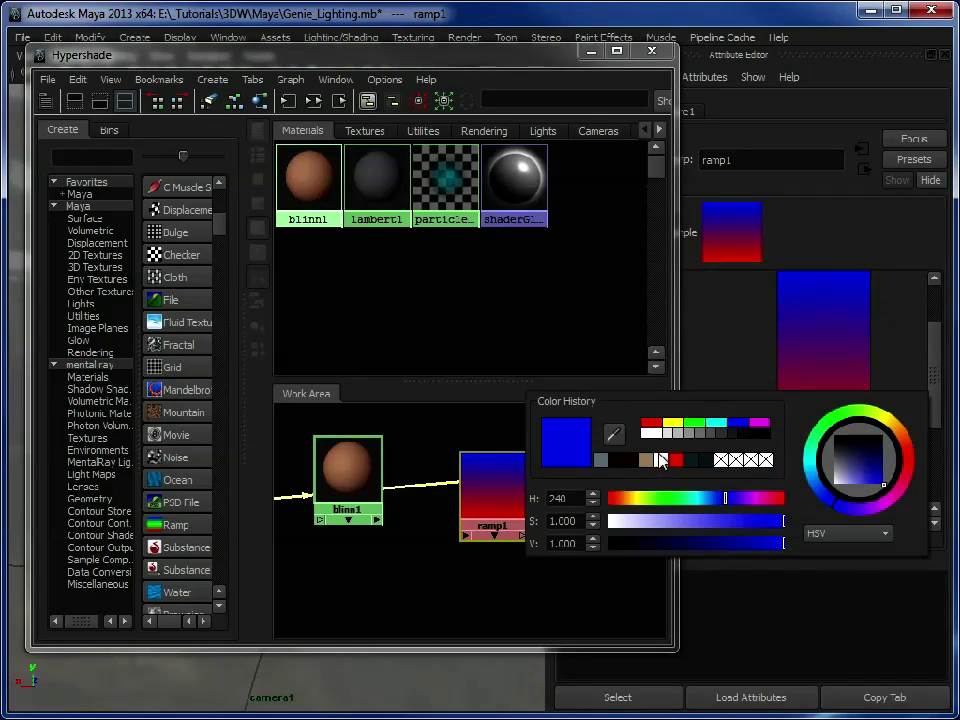
pyautogui.click(649, 461)
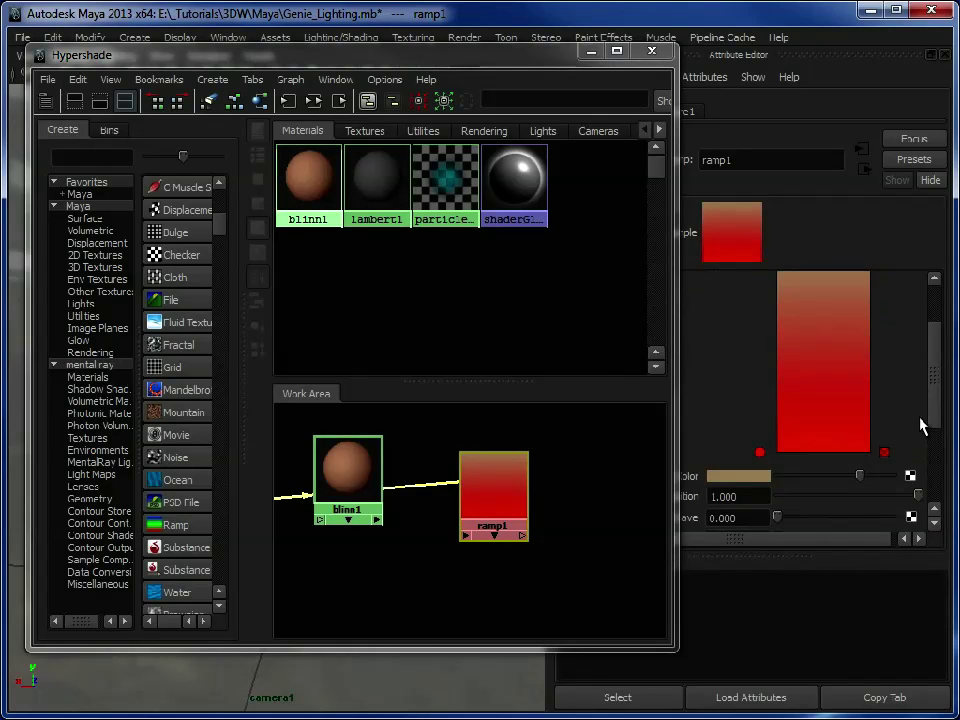
# Step: Move the ramp's red entry to position 0.420 and the tan entry to 0.565, keeping the V Ramp type
pyautogui.scroll(2, 924, 420)
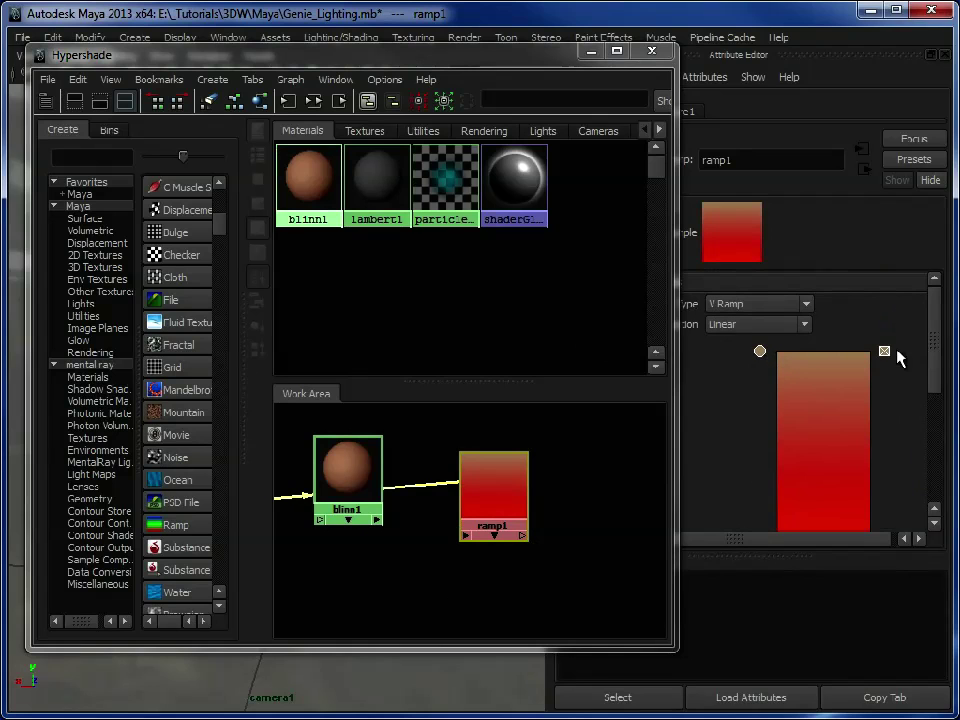
pyautogui.moveTo(932, 354); pyautogui.dragTo(934, 379)
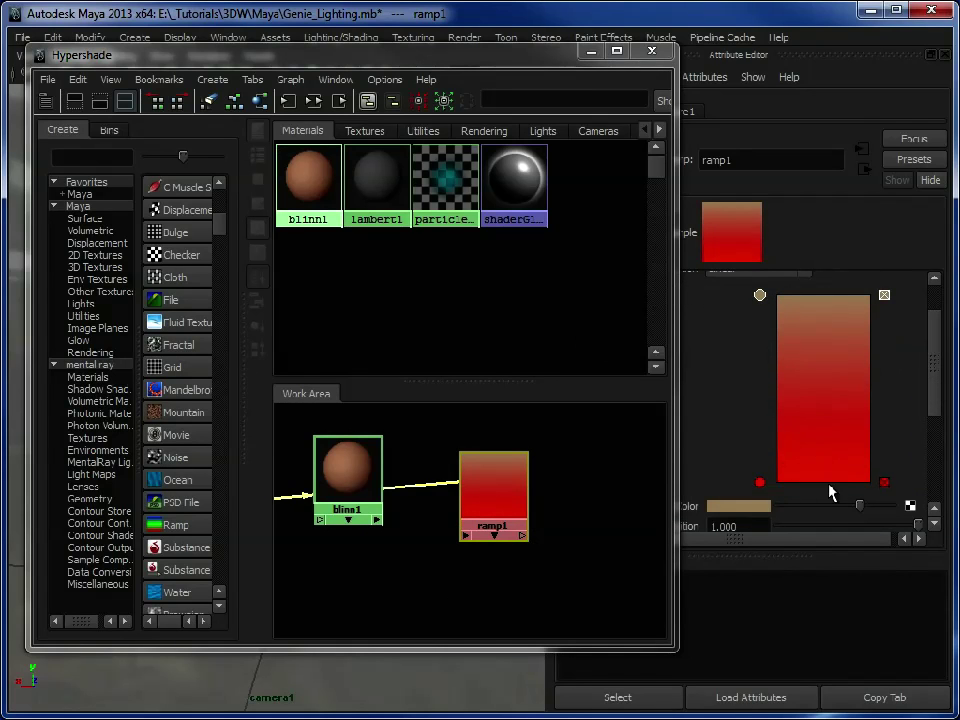
pyautogui.moveTo(760, 482); pyautogui.dragTo(760, 406)
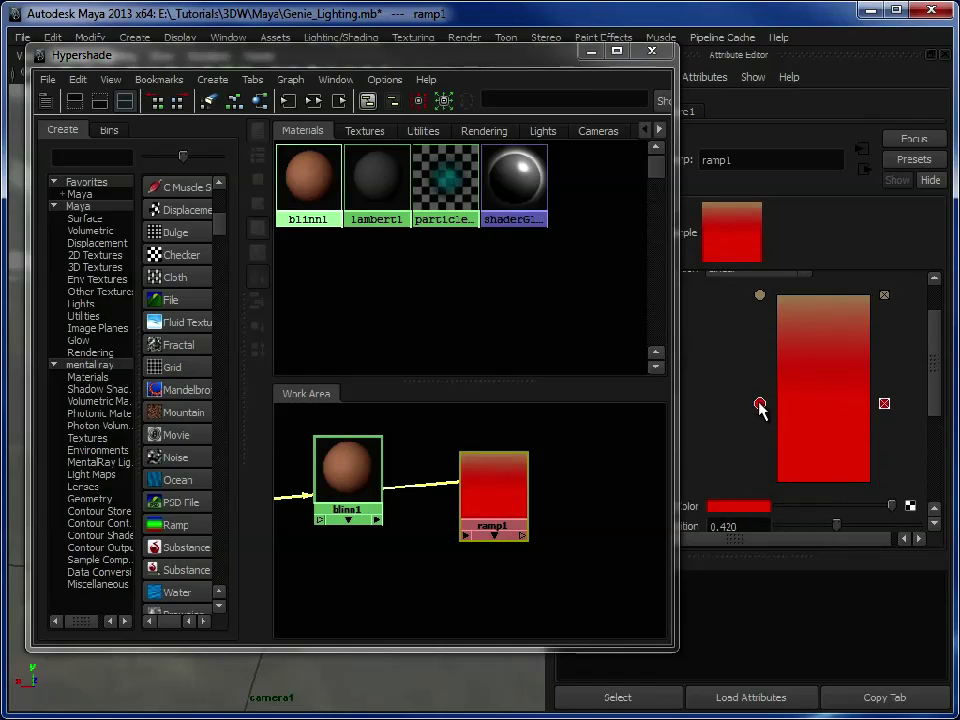
pyautogui.moveTo(760, 295); pyautogui.dragTo(760, 380)
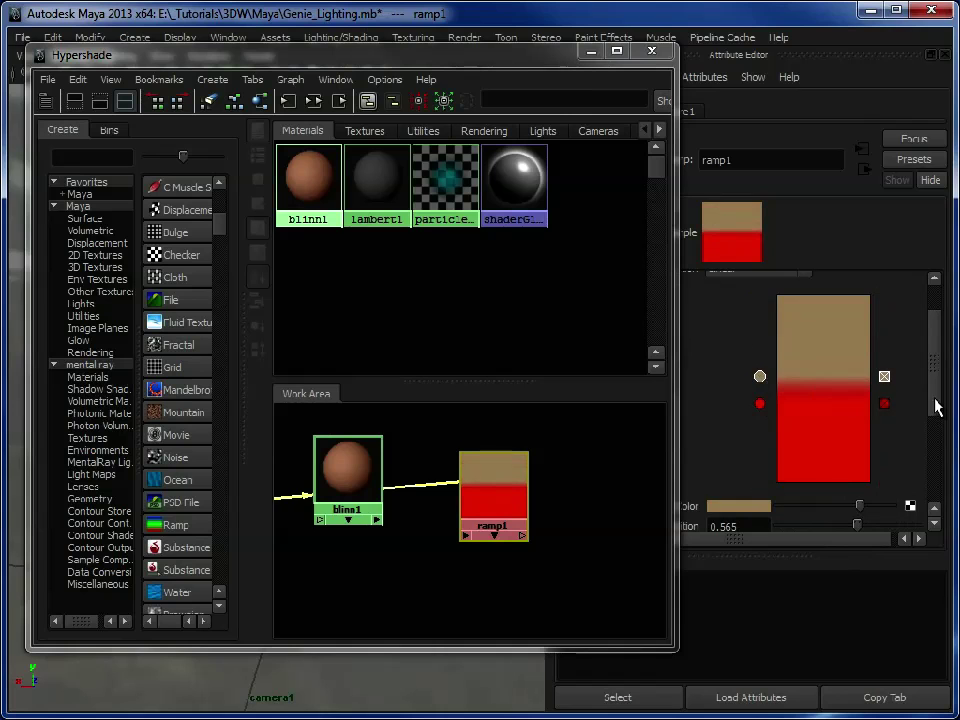
pyautogui.moveTo(934, 399); pyautogui.dragTo(936, 356)
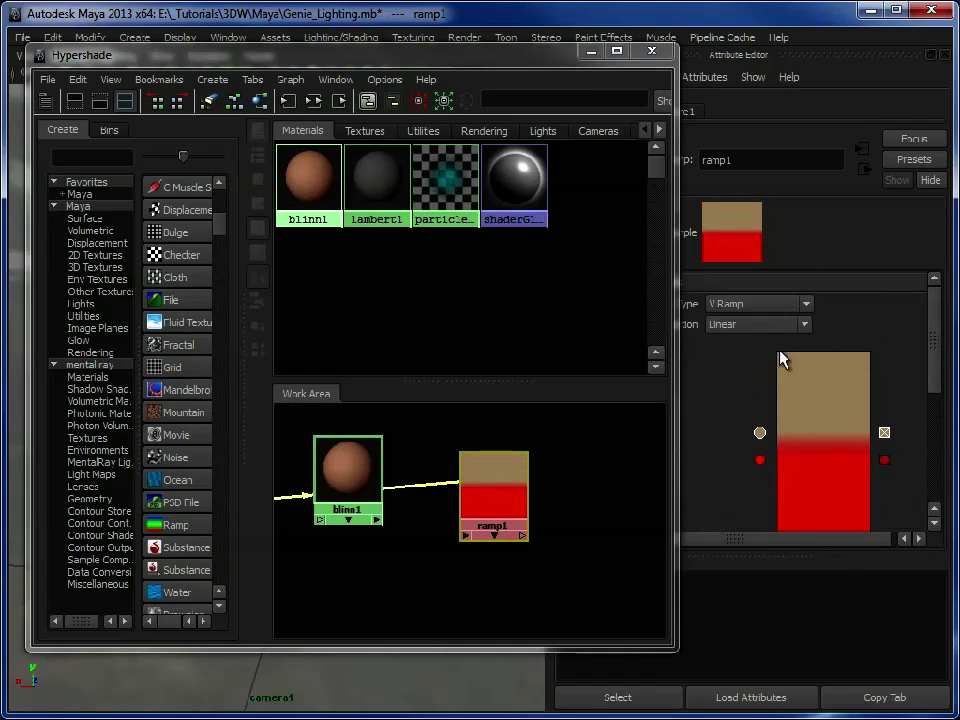
pyautogui.click(758, 304)
pyautogui.click(740, 318)
# Step: Connect the ramp texture to the color input of blinn1
pyautogui.keyDown('alt'); pyautogui.moveTo(375, 546); pyautogui.dragTo(420, 561, button='middle'); pyautogui.keyUp('alt')
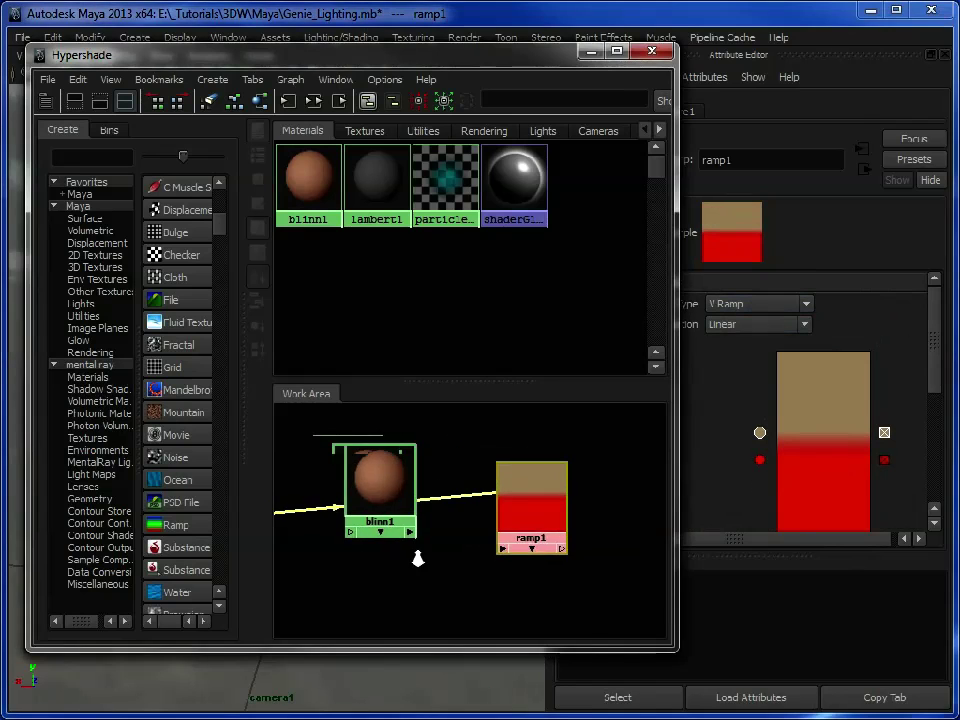
pyautogui.moveTo(529, 504); pyautogui.dragTo(377, 491, button='middle')
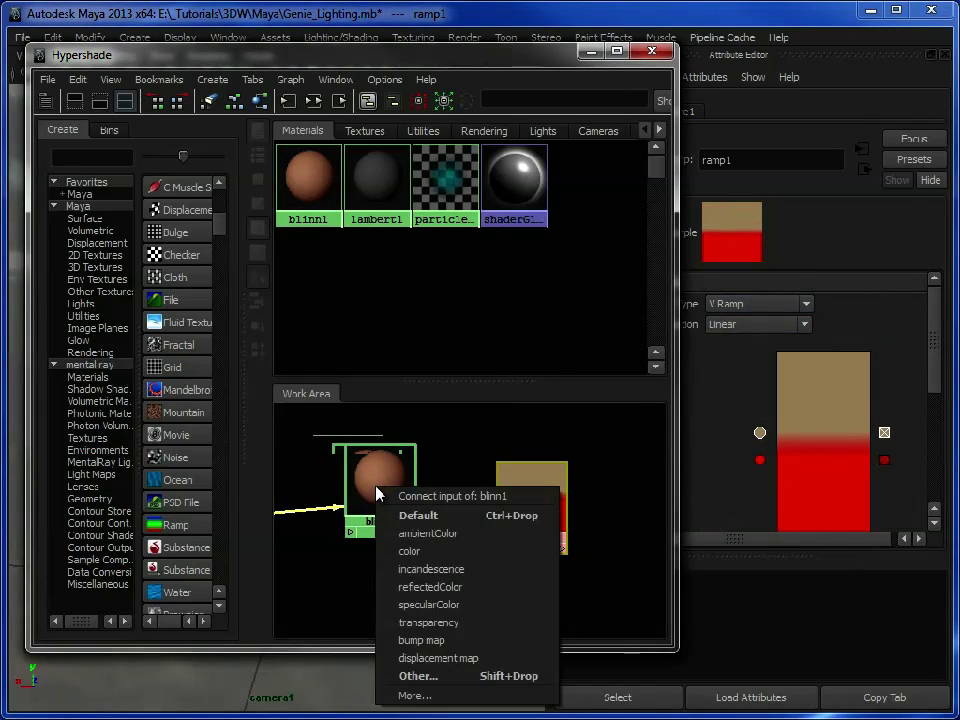
pyautogui.click(405, 552)
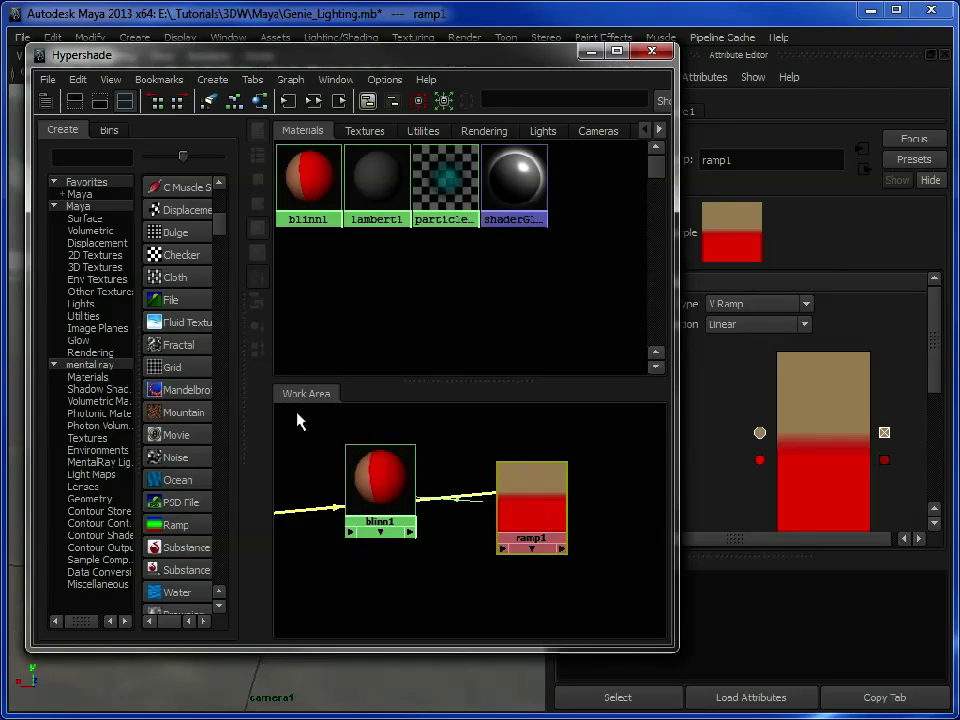
# Step: Create a Sampler Info utility node and bring it into view beside the Blinn and ramp nodes
pyautogui.moveTo(242, 414); pyautogui.dragTo(338, 424)
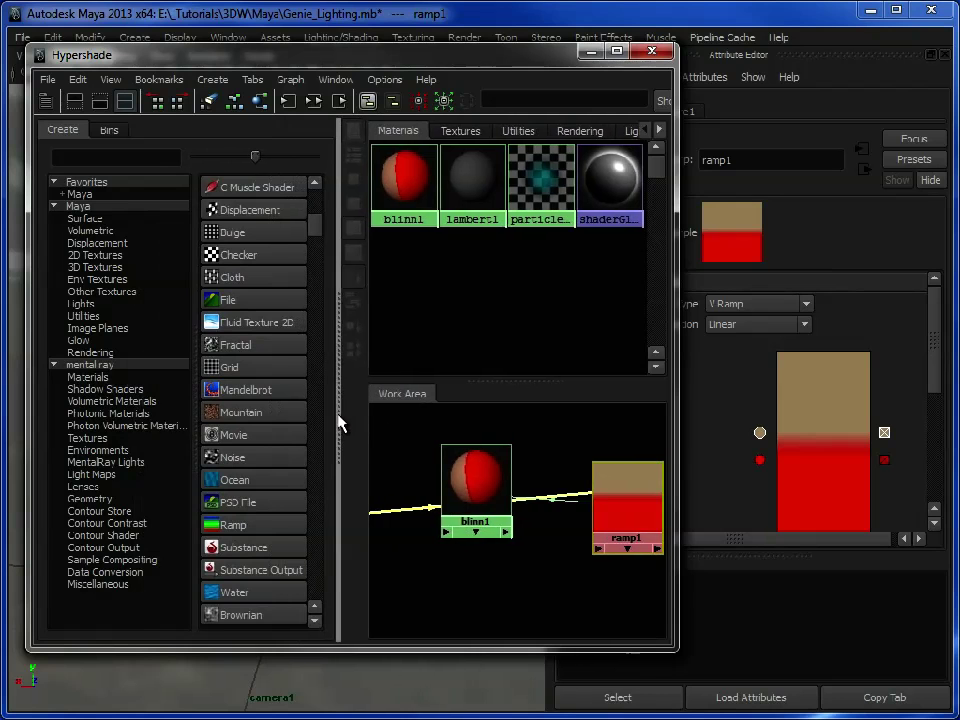
pyautogui.click(100, 318)
pyautogui.moveTo(316, 367); pyautogui.dragTo(317, 482)
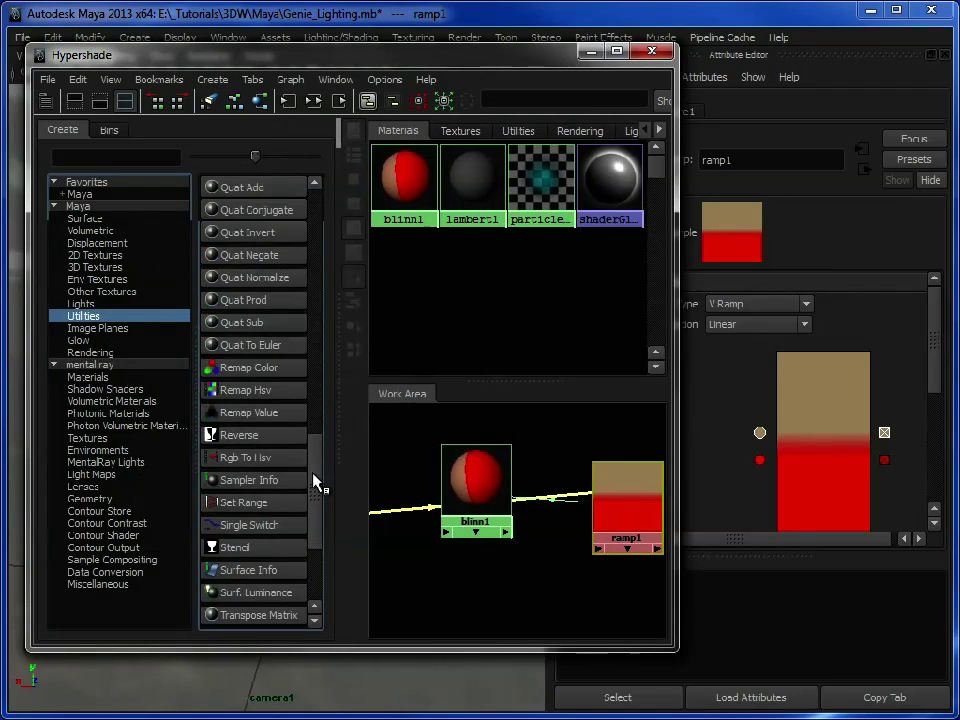
pyautogui.click(256, 484)
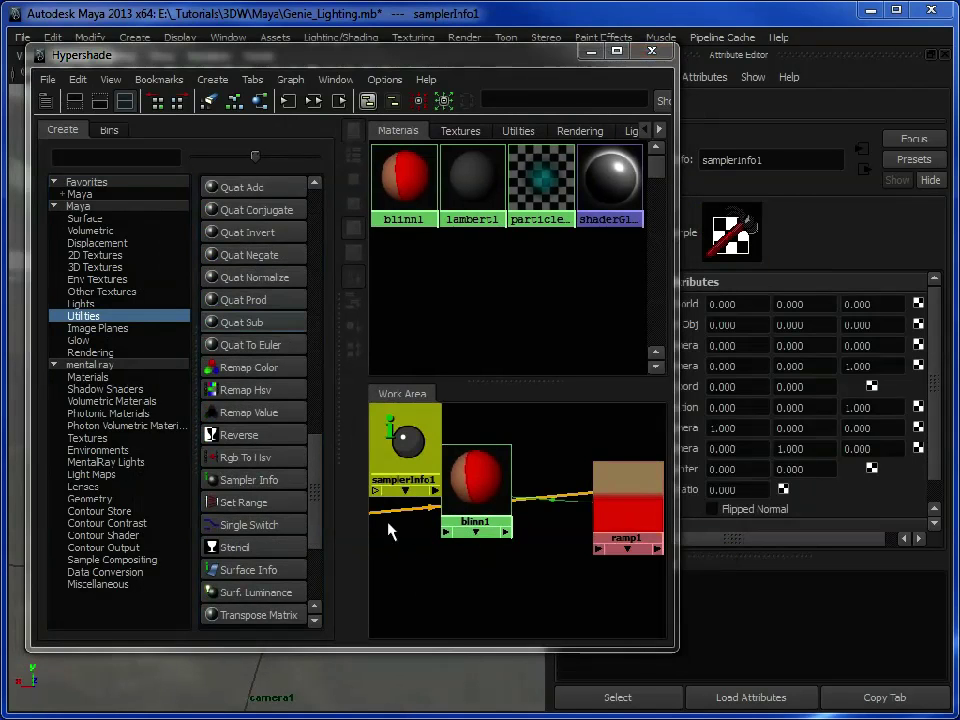
pyautogui.moveTo(338, 386); pyautogui.dragTo(284, 387)
pyautogui.moveTo(448, 561)
pyautogui.keyDown('alt'); pyautogui.mouseDown(button='middle')
pyautogui.moveTo(519, 587)
pyautogui.moveTo(508, 606)
pyautogui.moveTo(462, 576)
pyautogui.mouseUp(button='middle'); pyautogui.keyUp('alt')
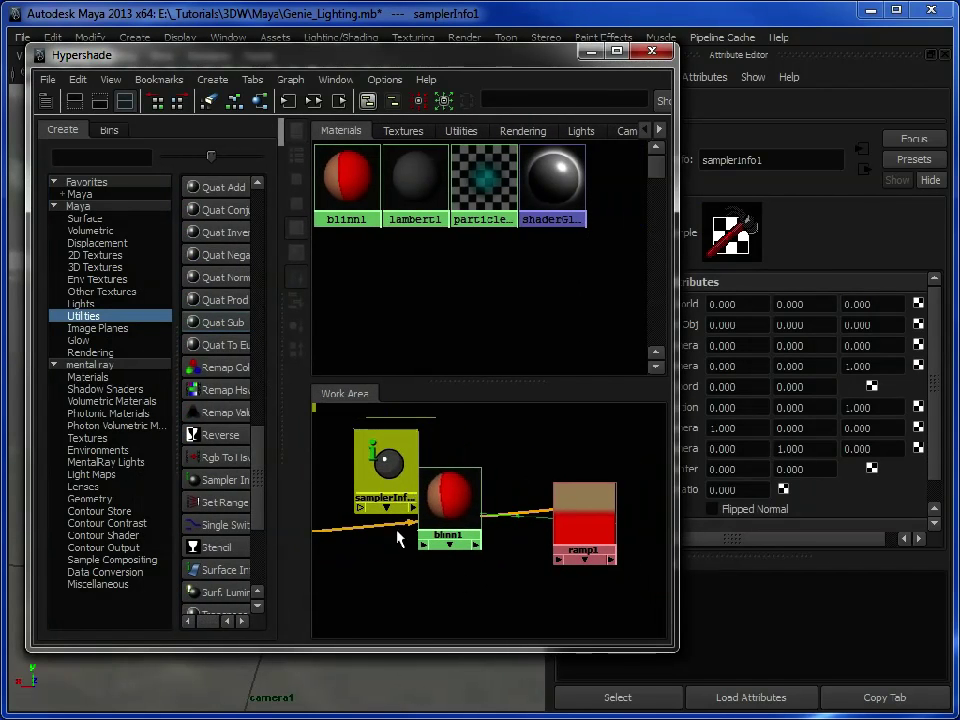
# Step: Connect samplerInfo1's facingRatio output to the vCoord input of ramp1 using the Connection Editor
pyautogui.moveTo(385, 465); pyautogui.dragTo(592, 530, button='middle')
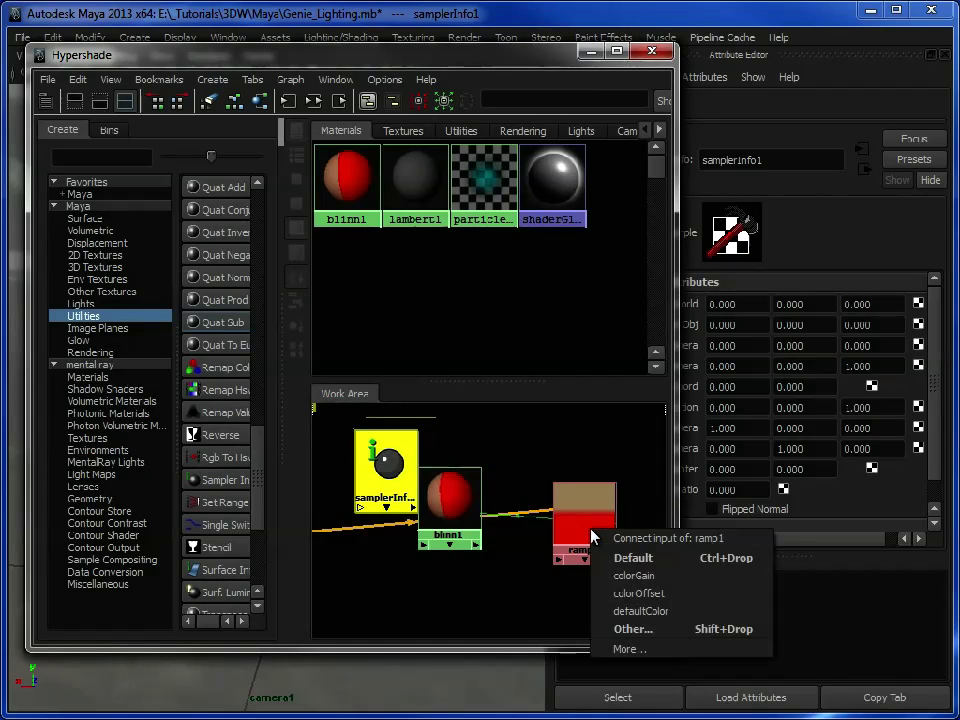
pyautogui.click(636, 629)
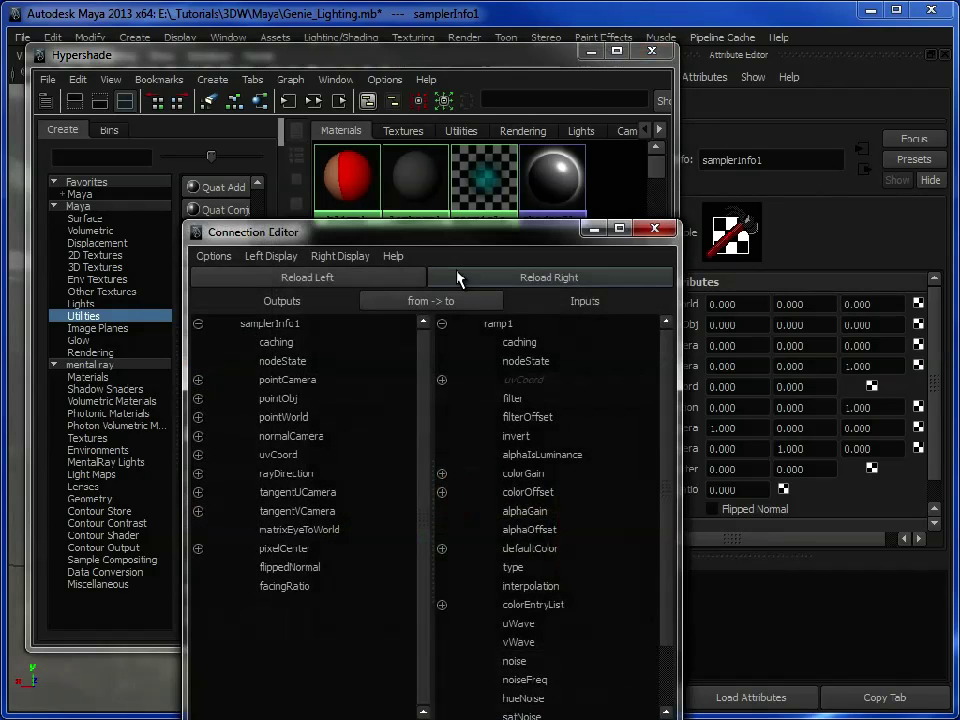
pyautogui.moveTo(456, 234); pyautogui.dragTo(354, 78)
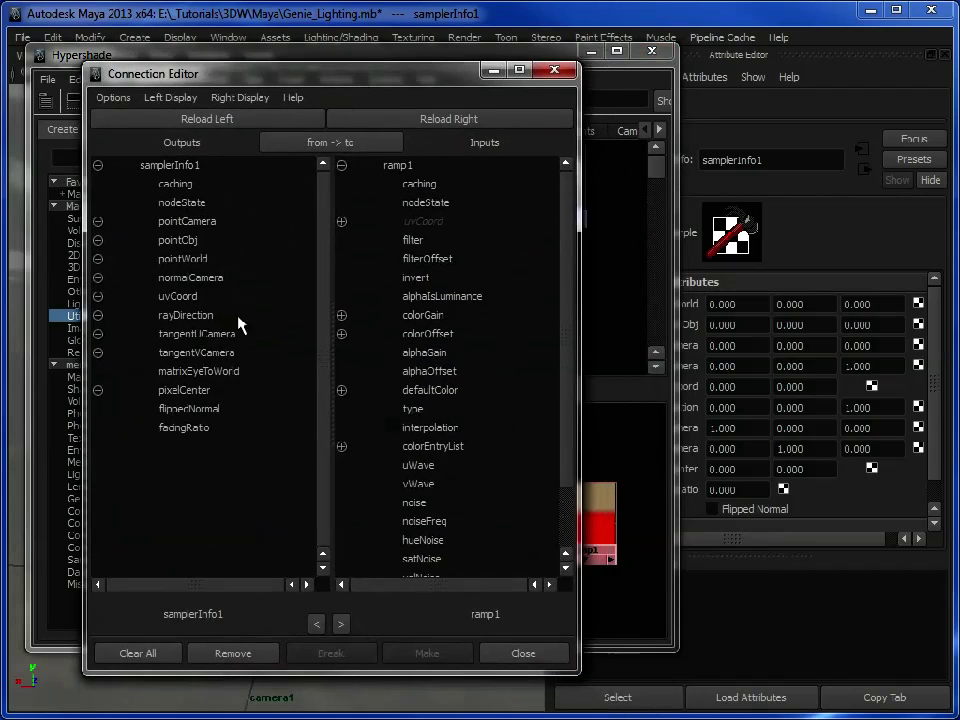
pyautogui.click(180, 430)
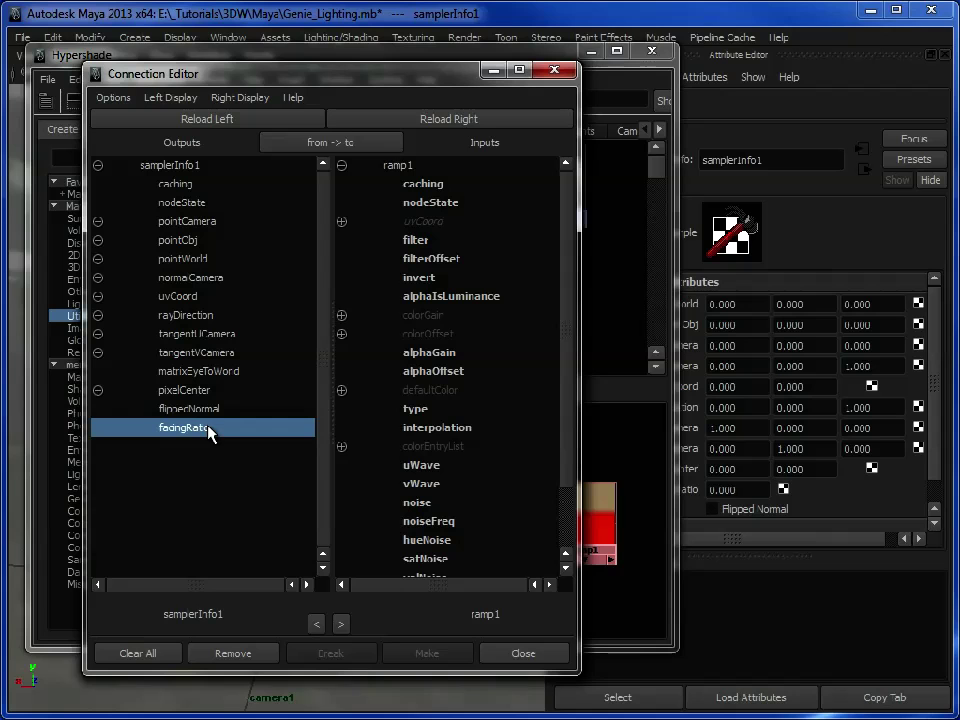
pyautogui.click(342, 221)
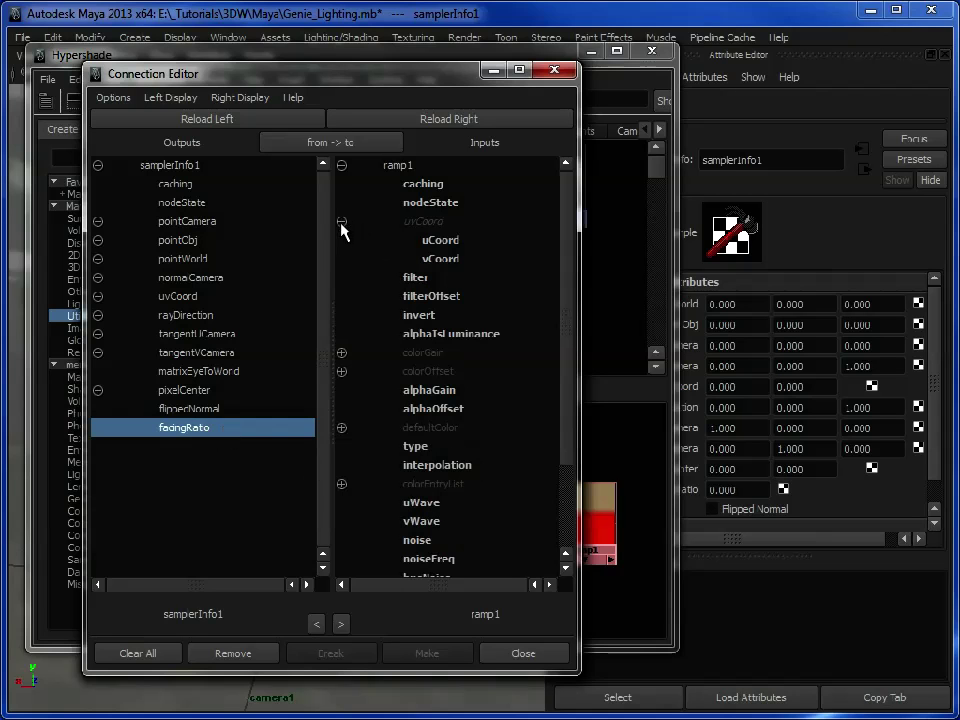
pyautogui.click(450, 262)
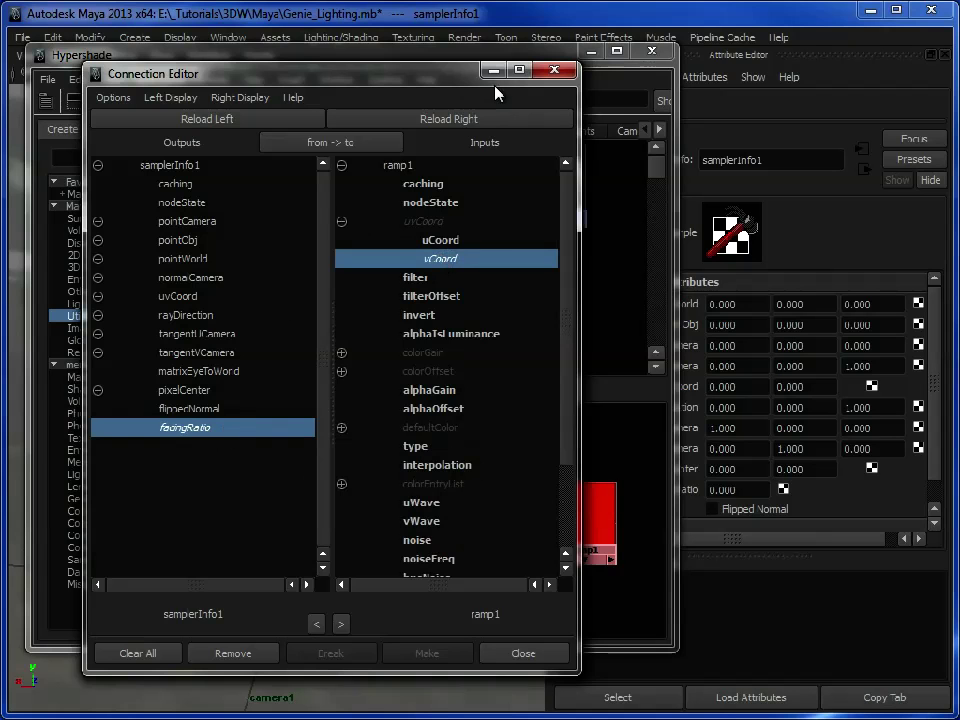
pyautogui.click(413, 50)
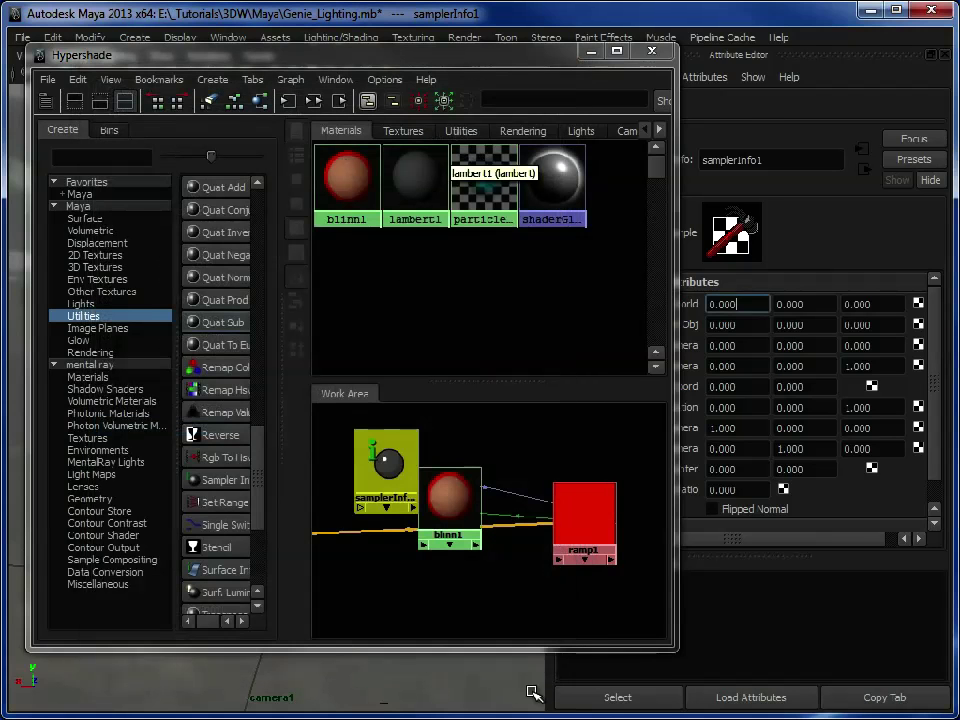
# Step: Inspect the ramp1 attributes and render the genie with the facing-ratio-driven ramp on her skin
pyautogui.click(575, 507)
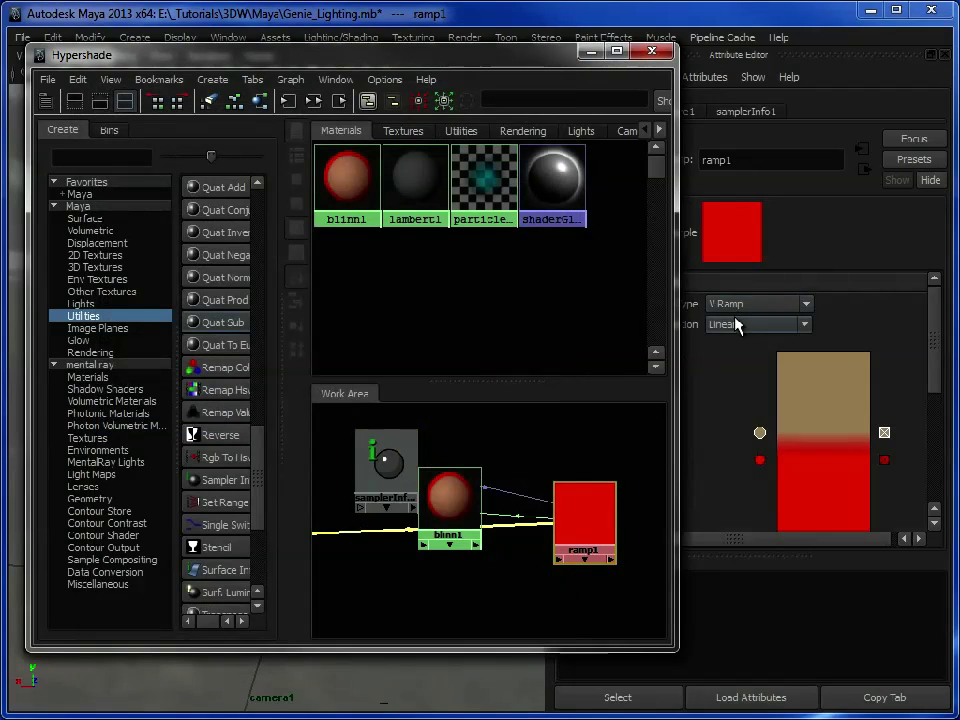
pyautogui.moveTo(934, 354); pyautogui.dragTo(940, 370)
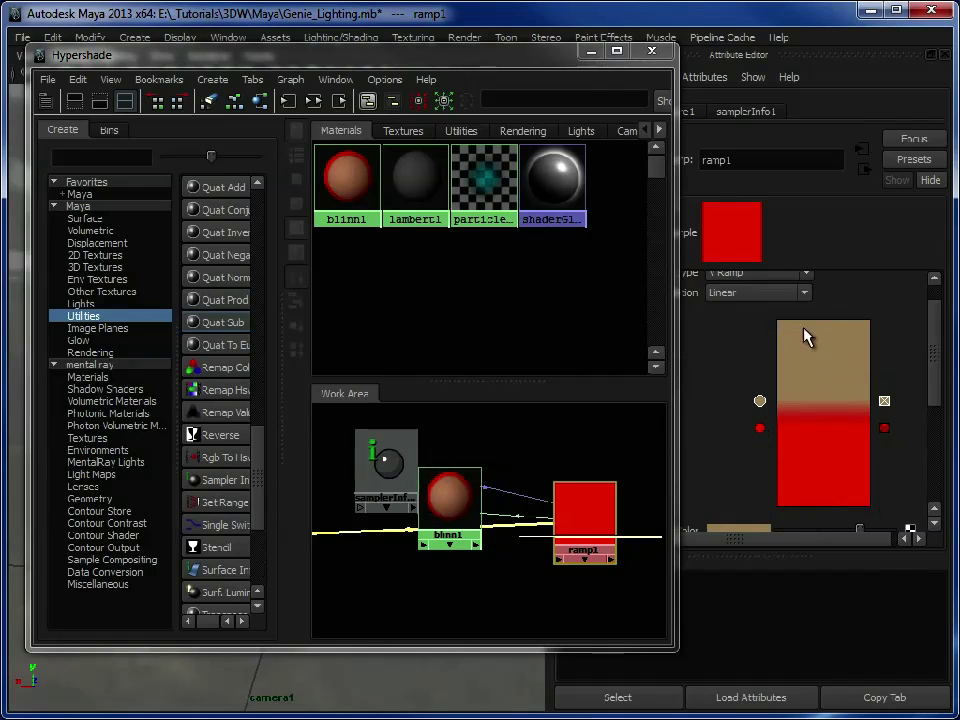
pyautogui.click(591, 50)
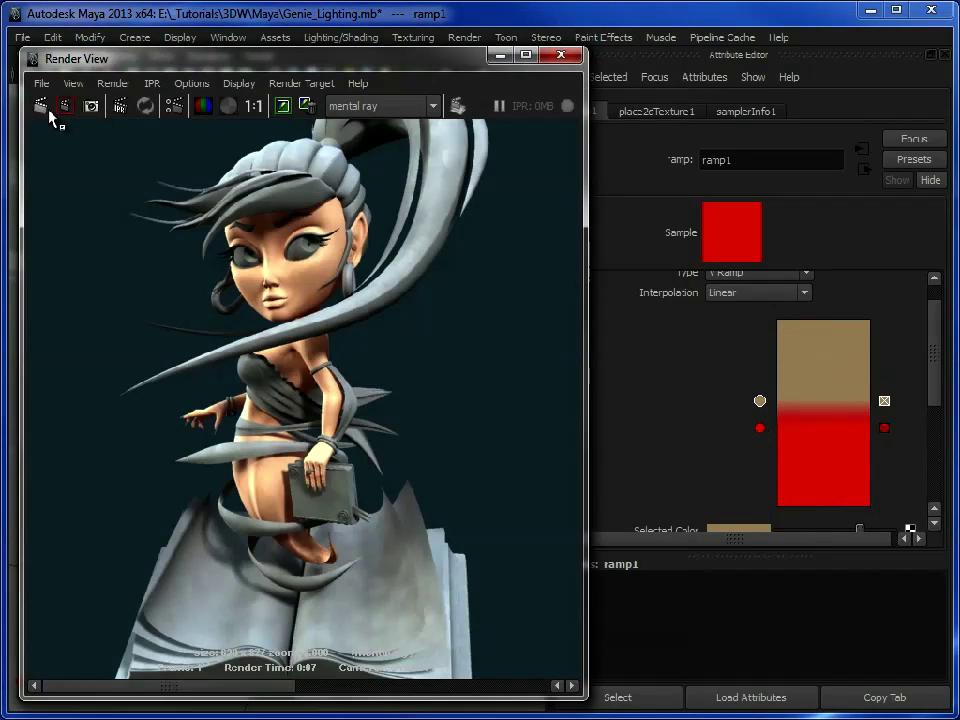
pyautogui.click(44, 106)
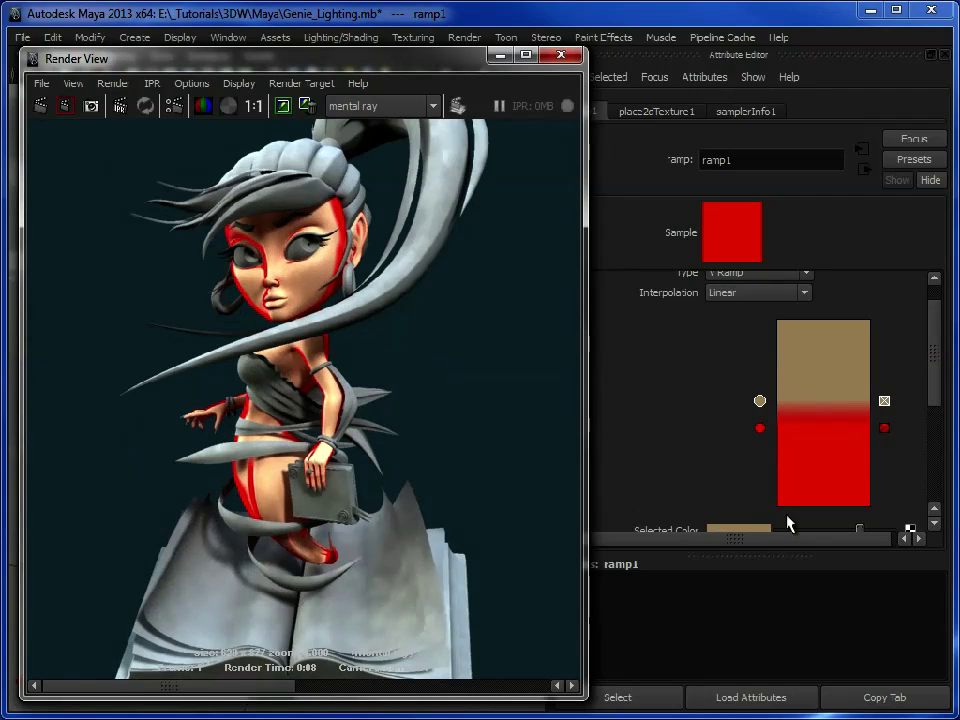
# Step: Move the ramp's red entry to position 0.000, lower the tan entry slightly, and render the scene again
pyautogui.moveTo(761, 430); pyautogui.dragTo(762, 500)
pyautogui.moveTo(760, 403); pyautogui.dragTo(762, 428)
pyautogui.click(40, 105)
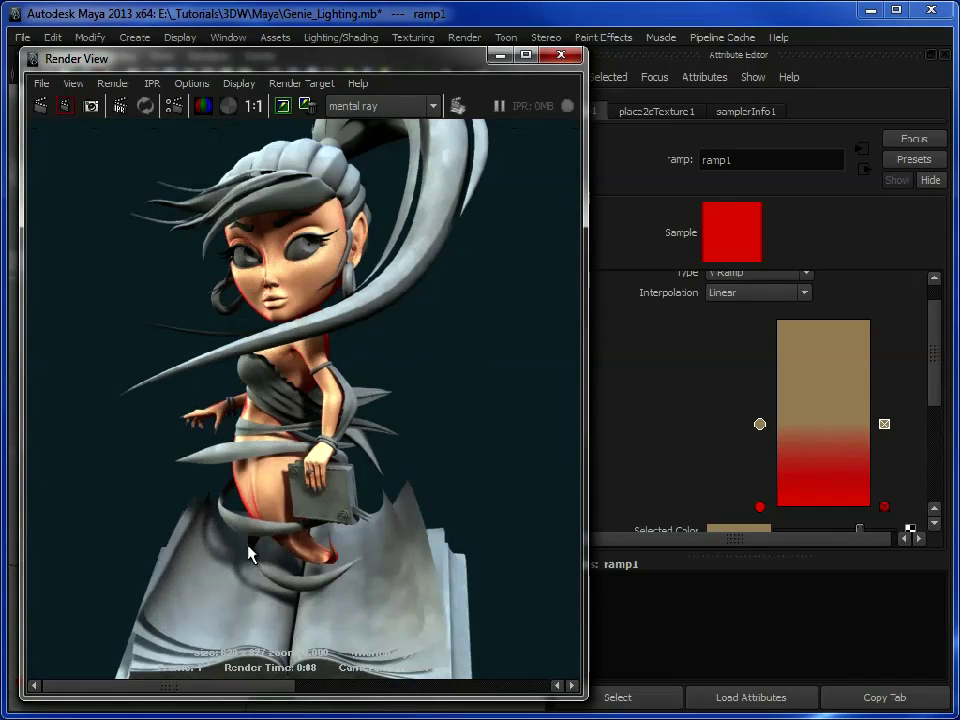
# Step: Recolor the ramp's red entry to a light peach with hue 34, saturation 0.219 and value 1.000
pyautogui.click(760, 507)
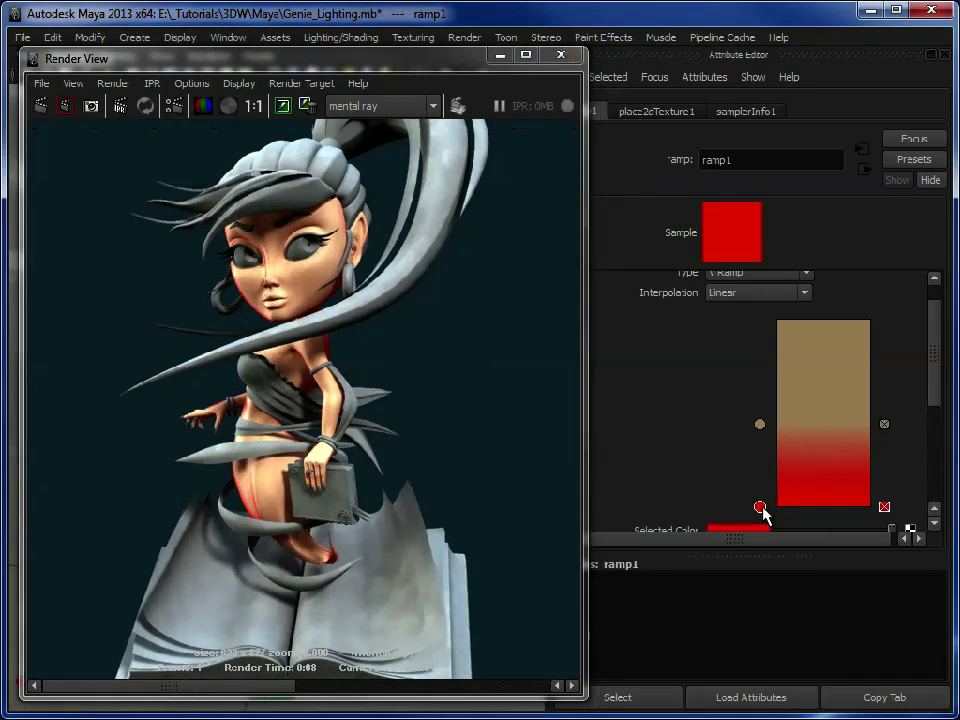
pyautogui.moveTo(930, 381); pyautogui.dragTo(933, 400)
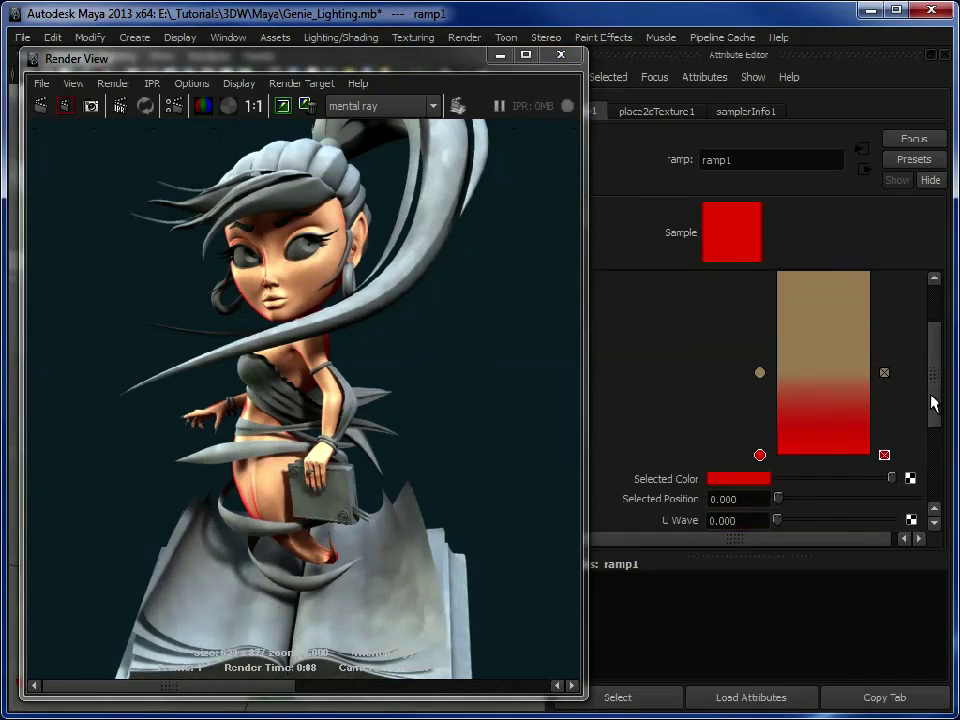
pyautogui.click(763, 485)
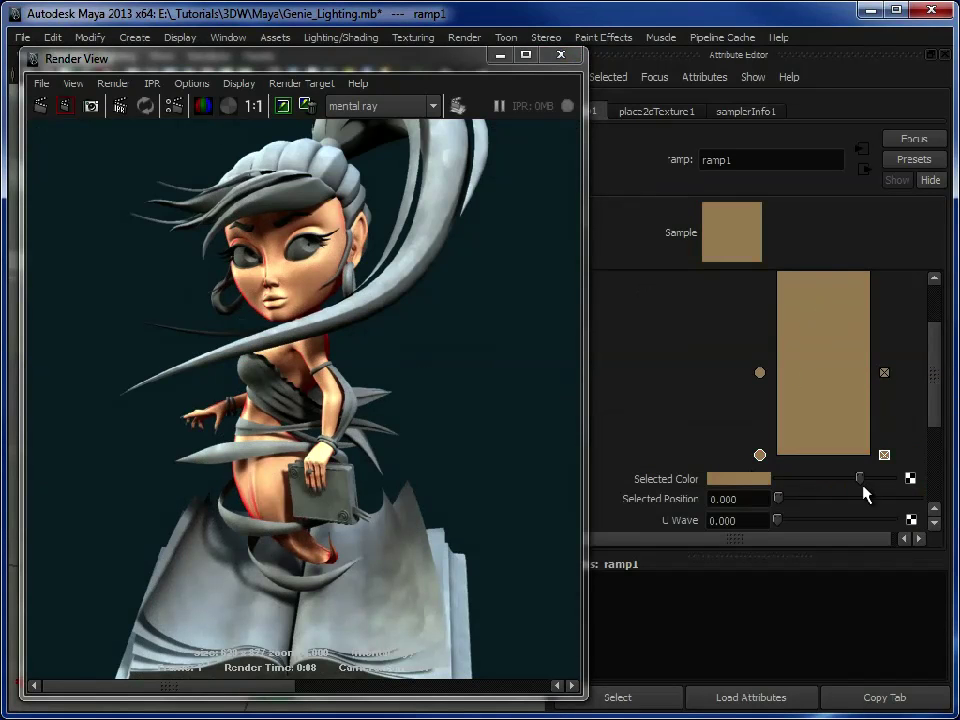
pyautogui.click(755, 482)
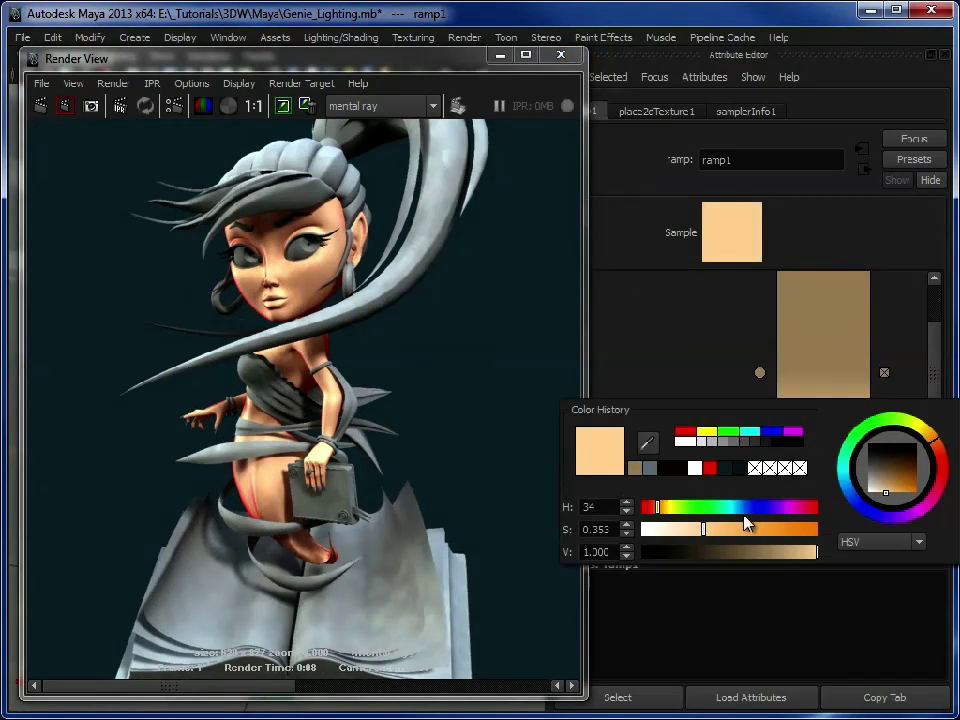
pyautogui.moveTo(697, 533); pyautogui.dragTo(678, 533)
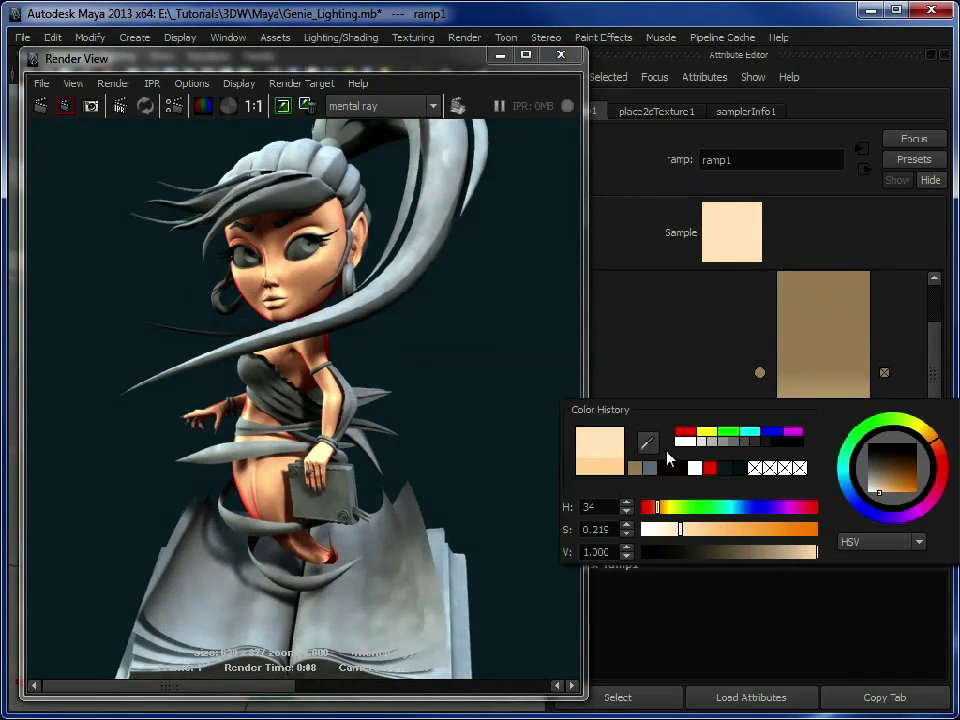
# Step: Render the genie with the peach ramp color and examine her face and skin edges up close
pyautogui.click(41, 105)
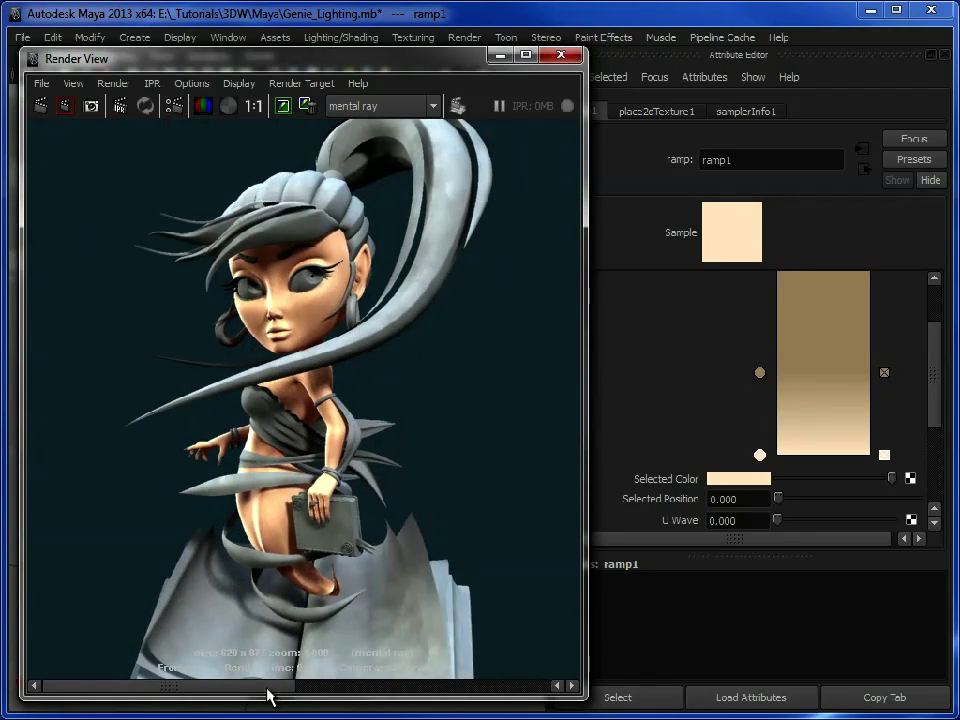
pyautogui.moveTo(268, 689); pyautogui.dragTo(246, 681)
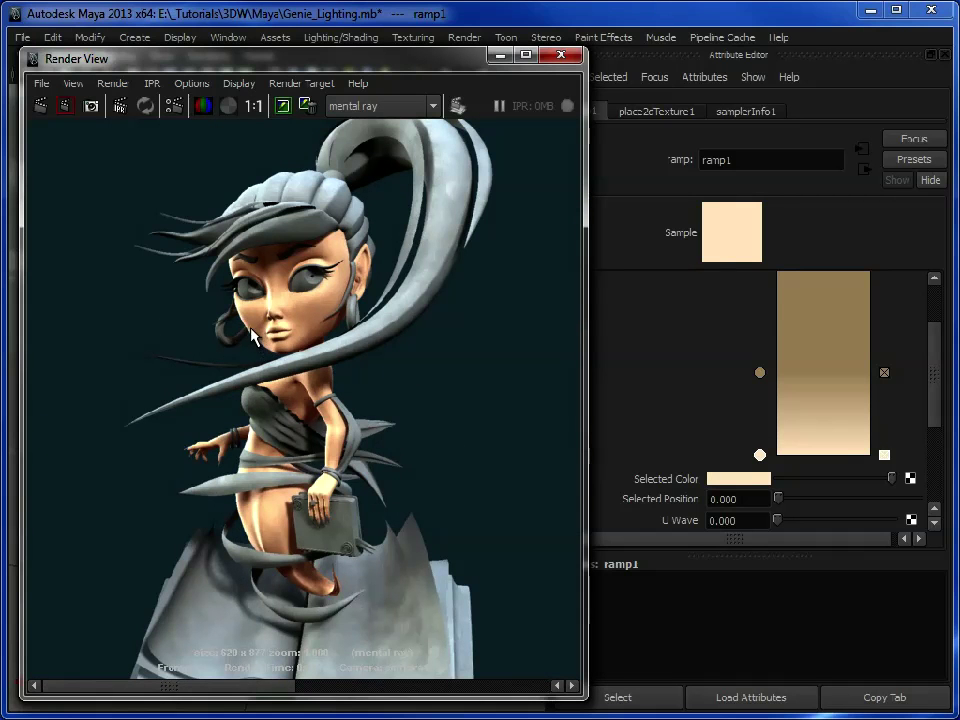
pyautogui.keyDown('alt'); pyautogui.moveTo(256, 342); pyautogui.dragTo(211, 252, button='right'); pyautogui.keyUp('alt')
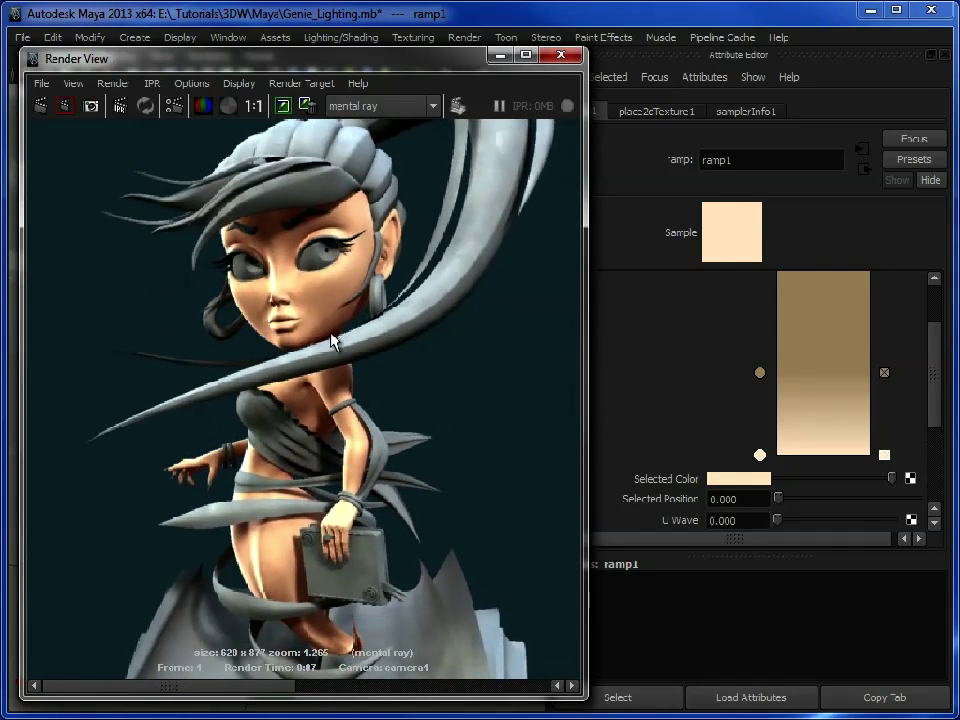
pyautogui.moveTo(290, 688); pyautogui.dragTo(251, 681)
# Step: Move the ramp's tan entry to position 0.620 and render the genie again to check the skin
pyautogui.moveTo(760, 373); pyautogui.dragTo(760, 343)
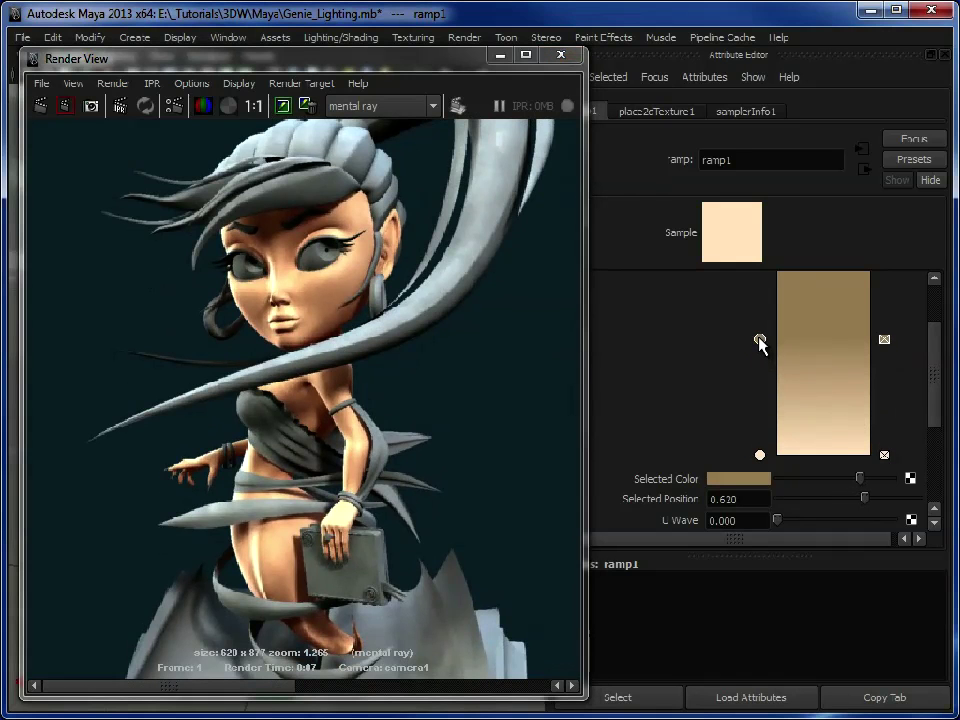
pyautogui.click(40, 104)
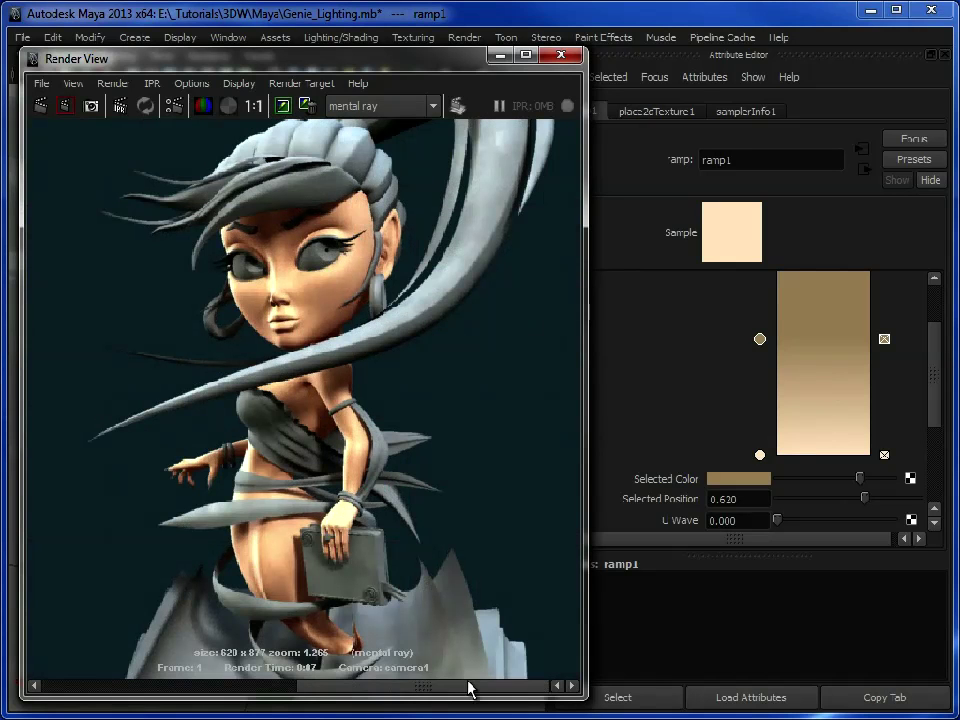
pyautogui.moveTo(300, 686); pyautogui.dragTo(228, 706)
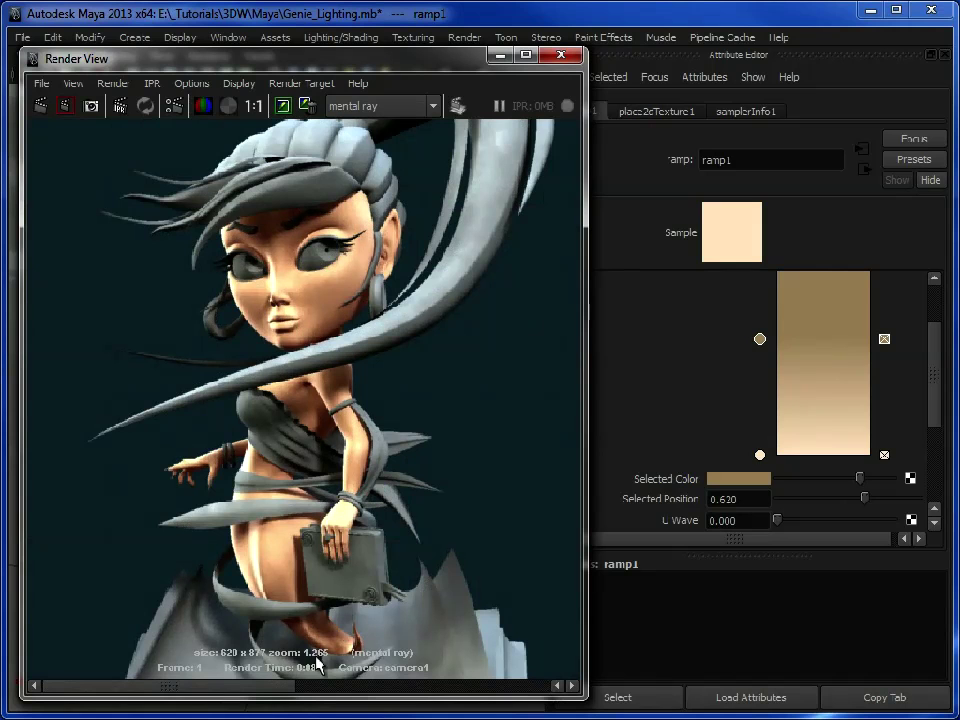
pyautogui.moveTo(283, 692); pyautogui.dragTo(228, 697)
# Step: Select the genie's body to review its blinn1 shader and connected ramp, and show the render at actual size
pyautogui.click(933, 278)
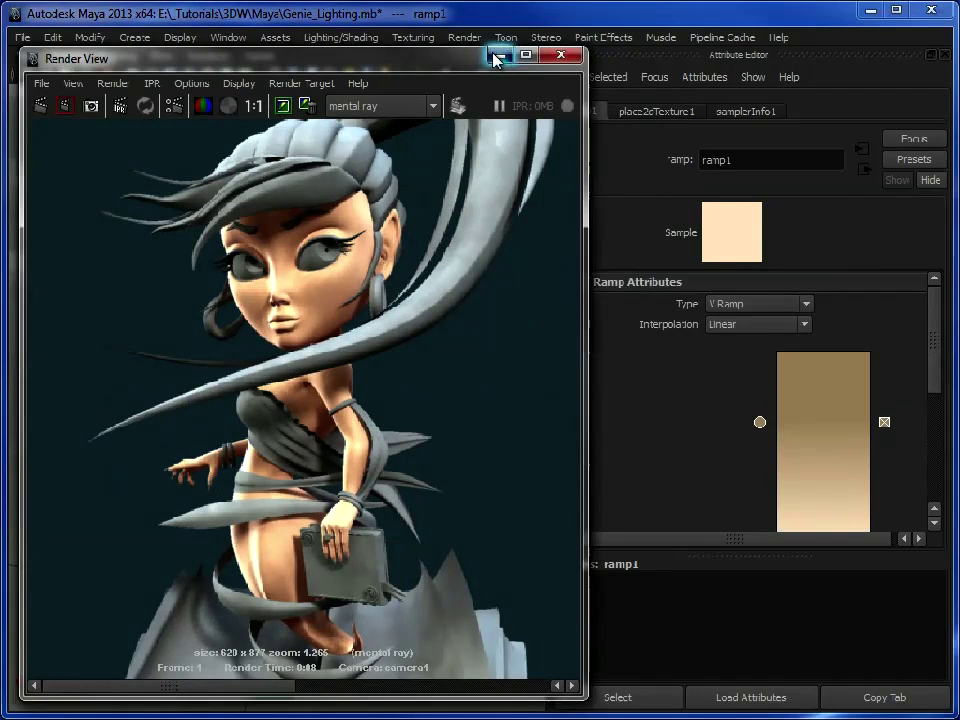
pyautogui.click(497, 58)
pyautogui.click(214, 240)
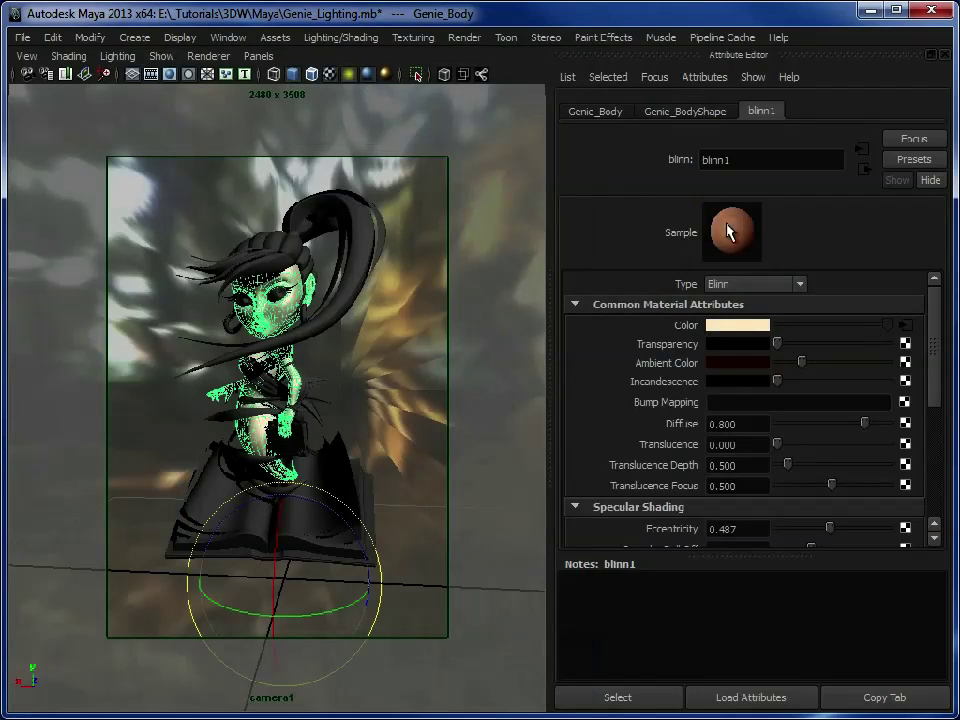
pyautogui.click(904, 326)
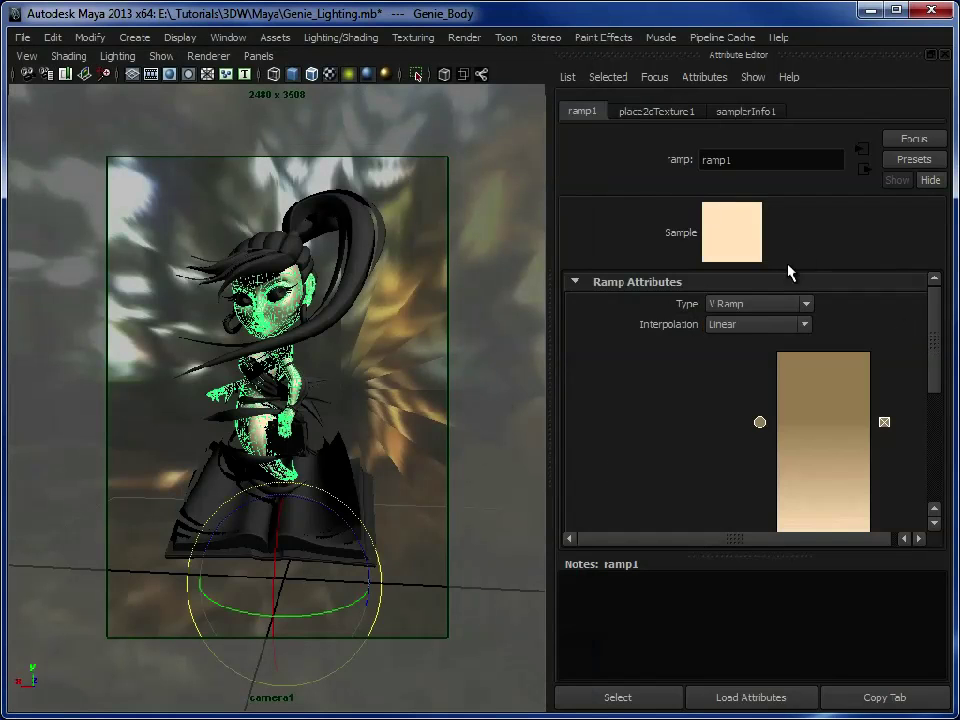
pyautogui.click(864, 170)
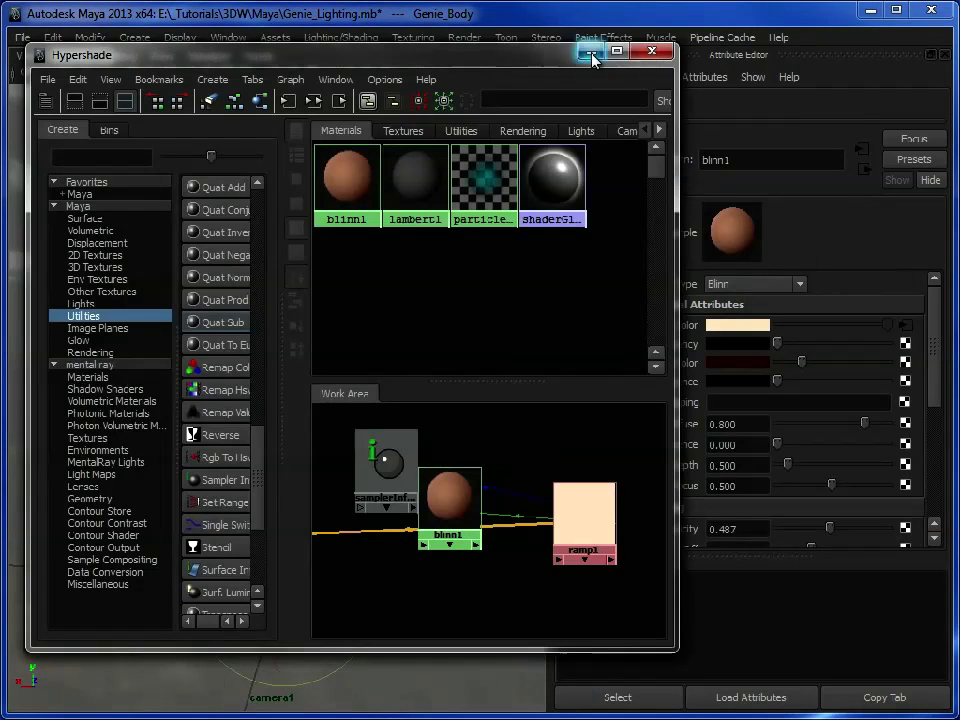
pyautogui.click(591, 56)
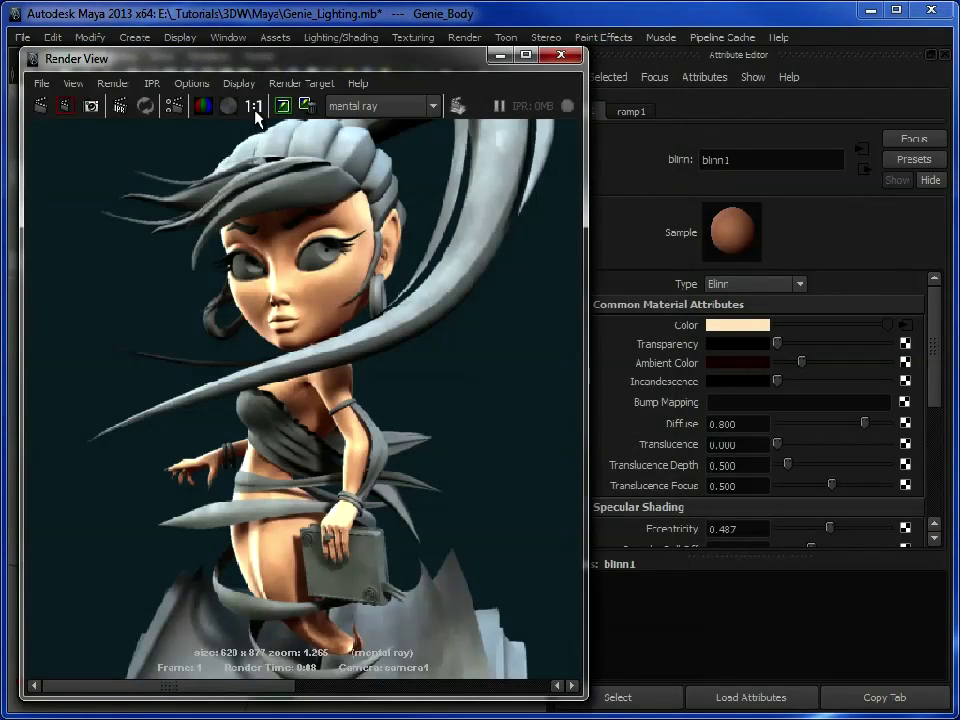
pyautogui.click(254, 106)
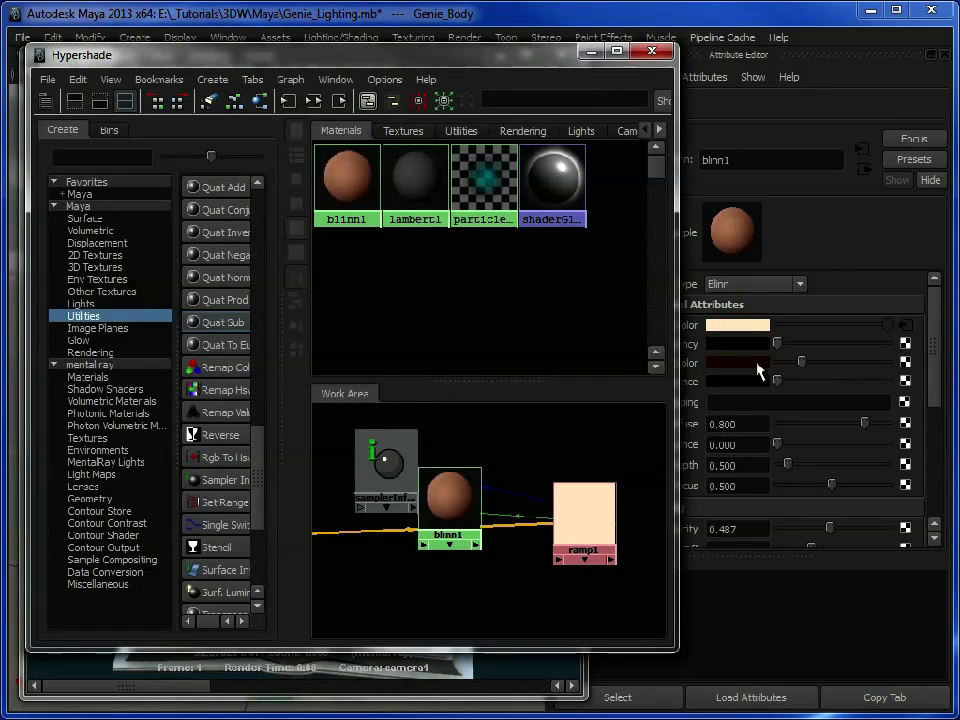
# Step: Break the ramp connection on blinn1's color and set the color to the tan from the color history
pyautogui.rightClick(688, 343)
pyautogui.click(710, 375)
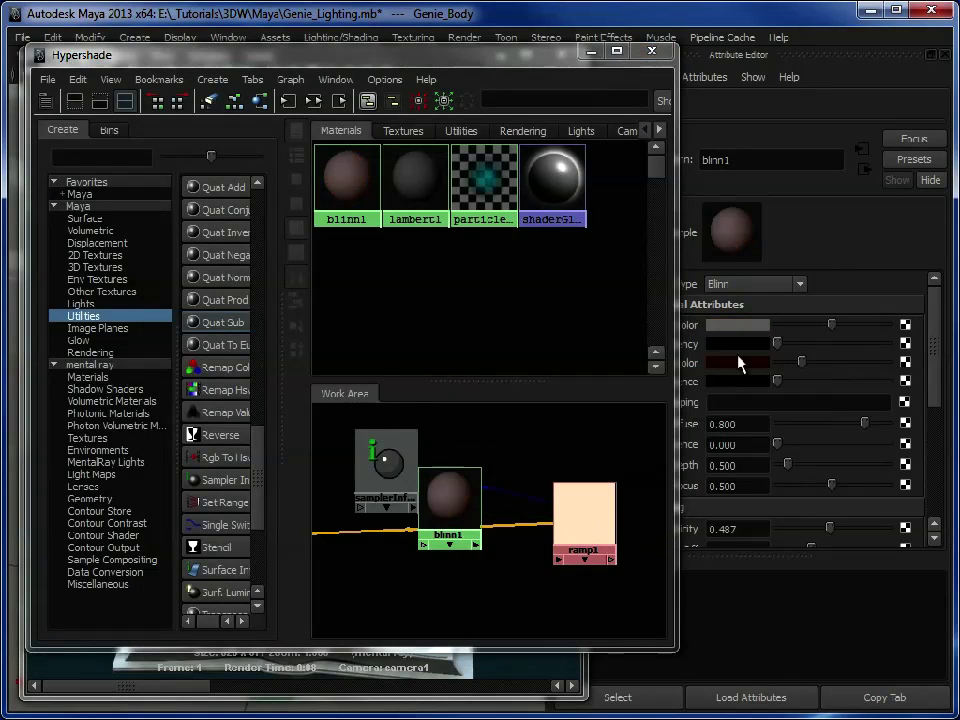
pyautogui.click(756, 330)
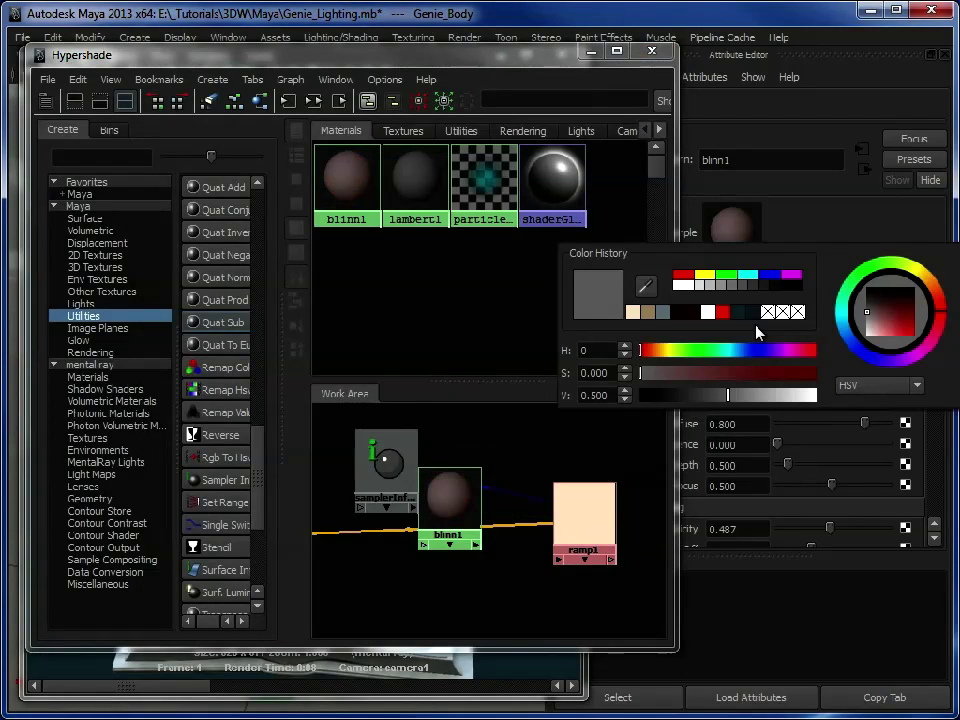
pyautogui.click(647, 314)
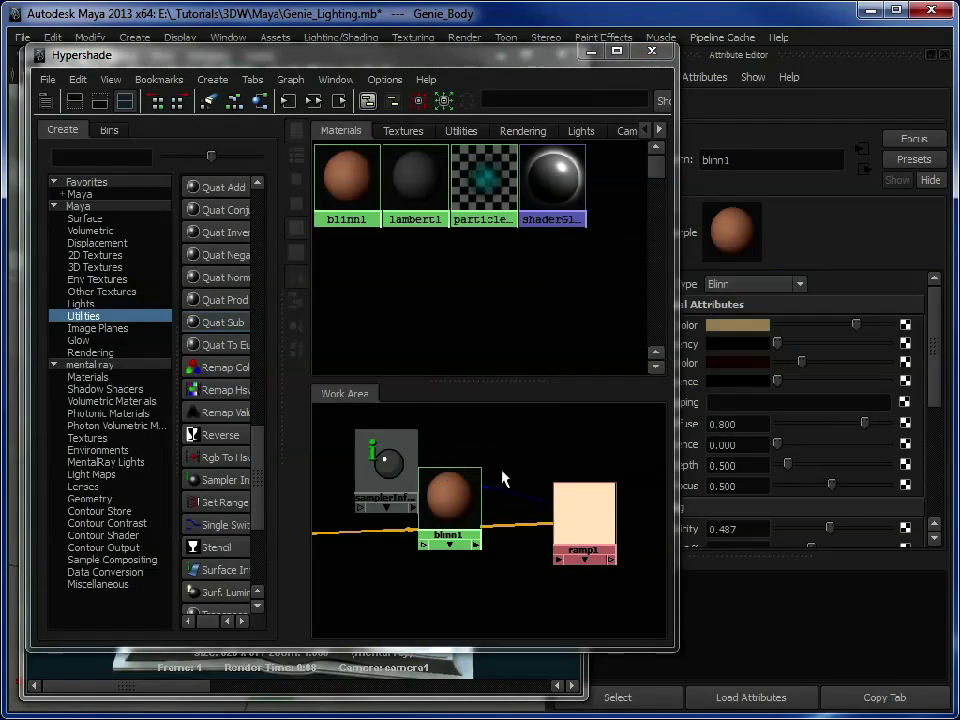
# Step: Connect ramp1 to blinn1's incandescence and darken the ramp's tan entry at position 0.620 to black
pyautogui.moveTo(577, 512); pyautogui.dragTo(696, 385, button='middle')
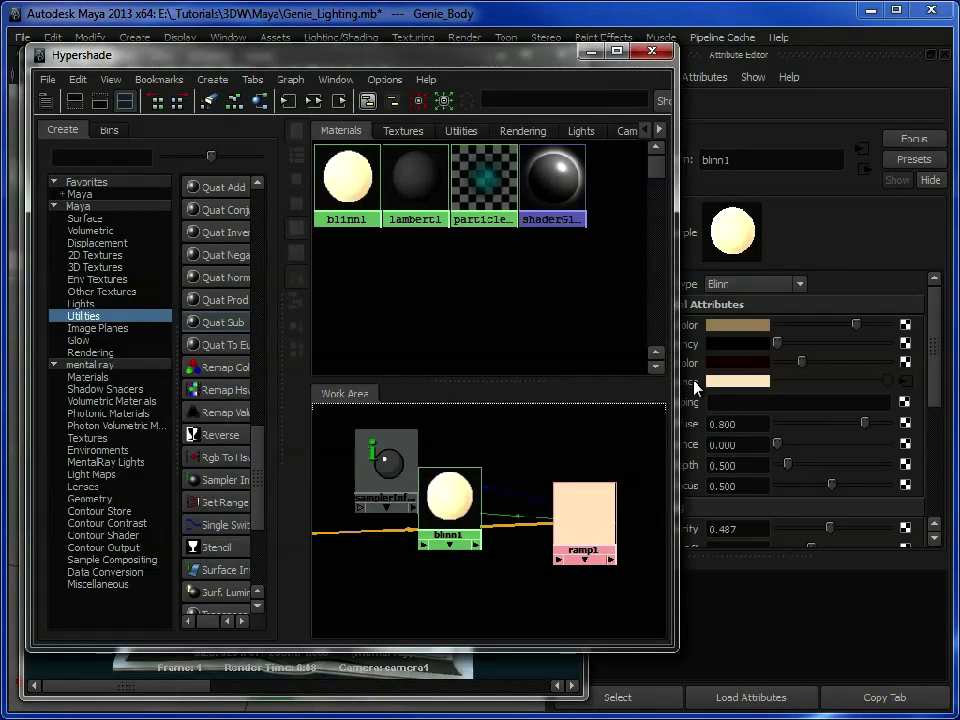
pyautogui.click(909, 382)
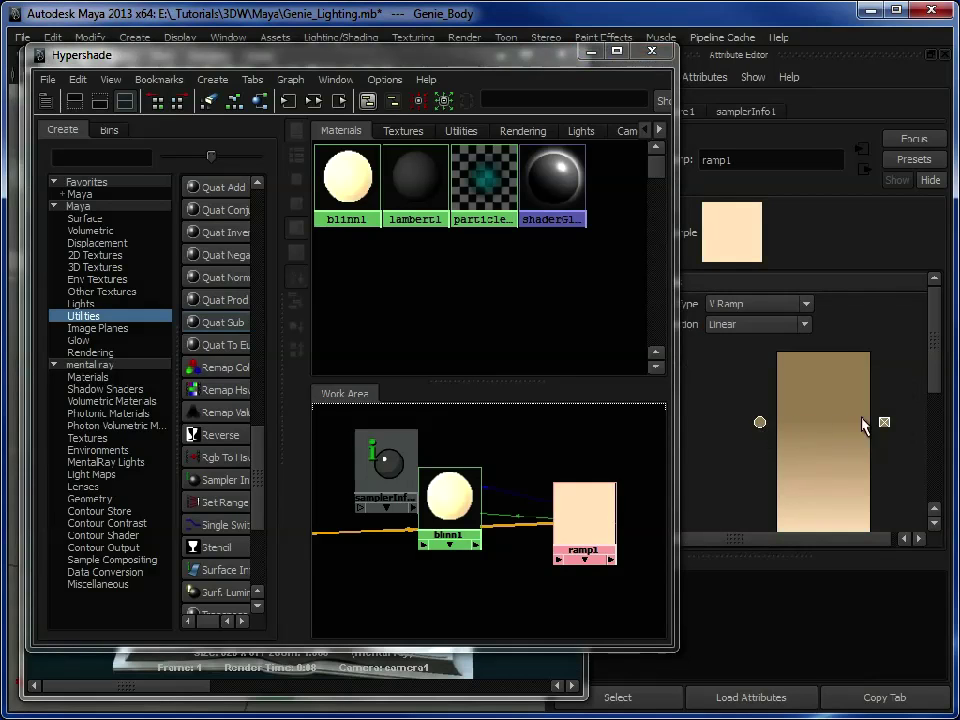
pyautogui.moveTo(932, 382); pyautogui.dragTo(940, 425)
pyautogui.moveTo(859, 438); pyautogui.dragTo(777, 439)
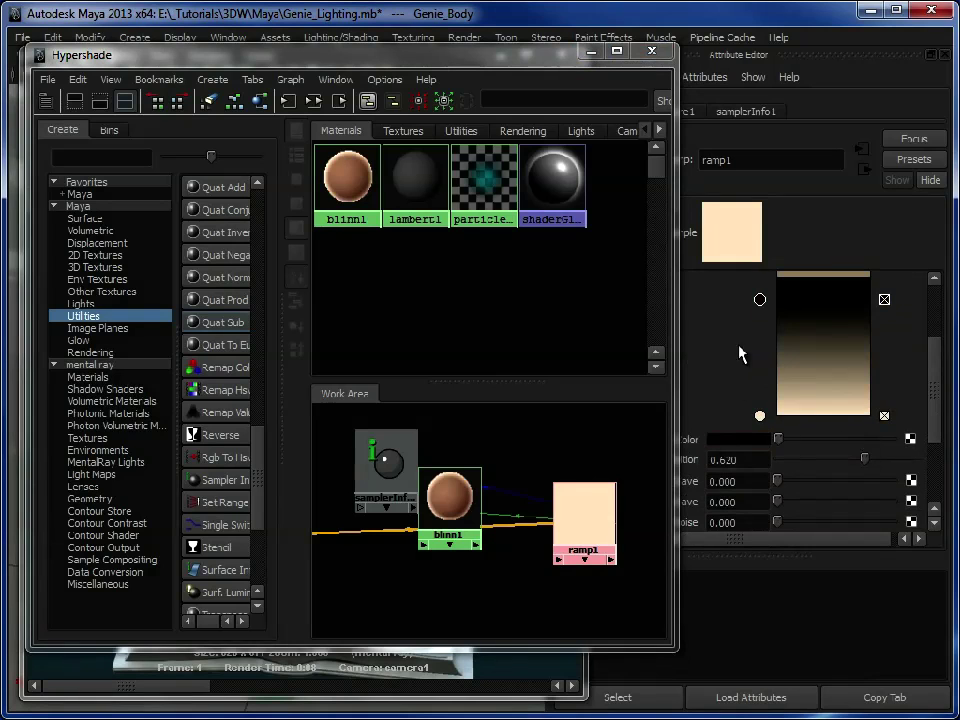
# Step: Try brightening the black ramp1 entry at position 0.620 to tan to compare the blinn1 swatch, and return it to black
pyautogui.moveTo(385, 470); pyautogui.dragTo(759, 456, button='middle')
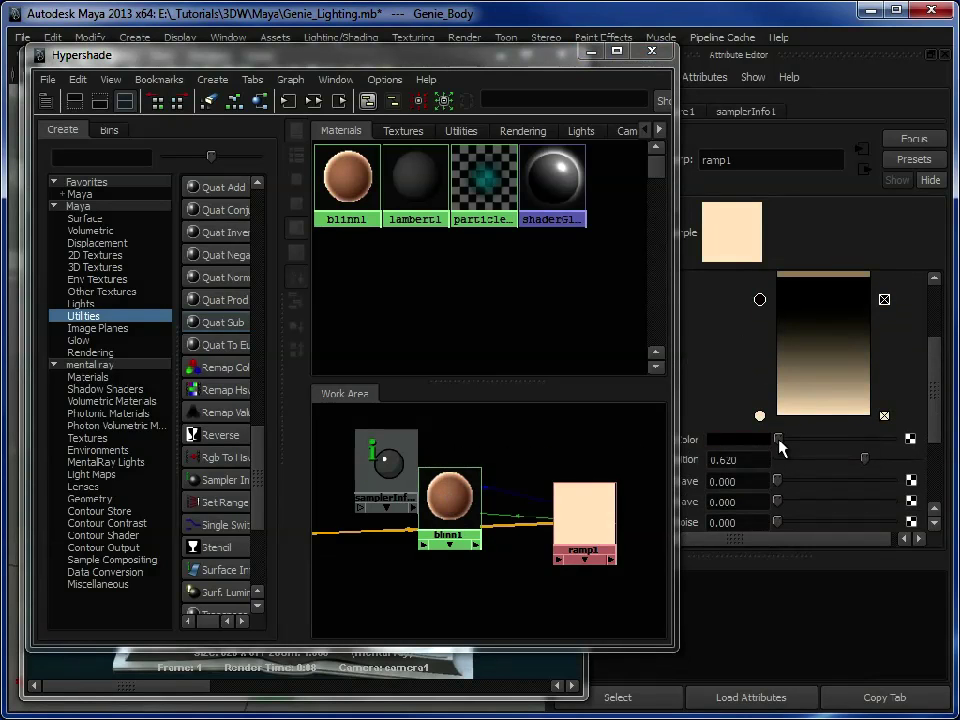
pyautogui.moveTo(777, 438); pyautogui.dragTo(859, 438)
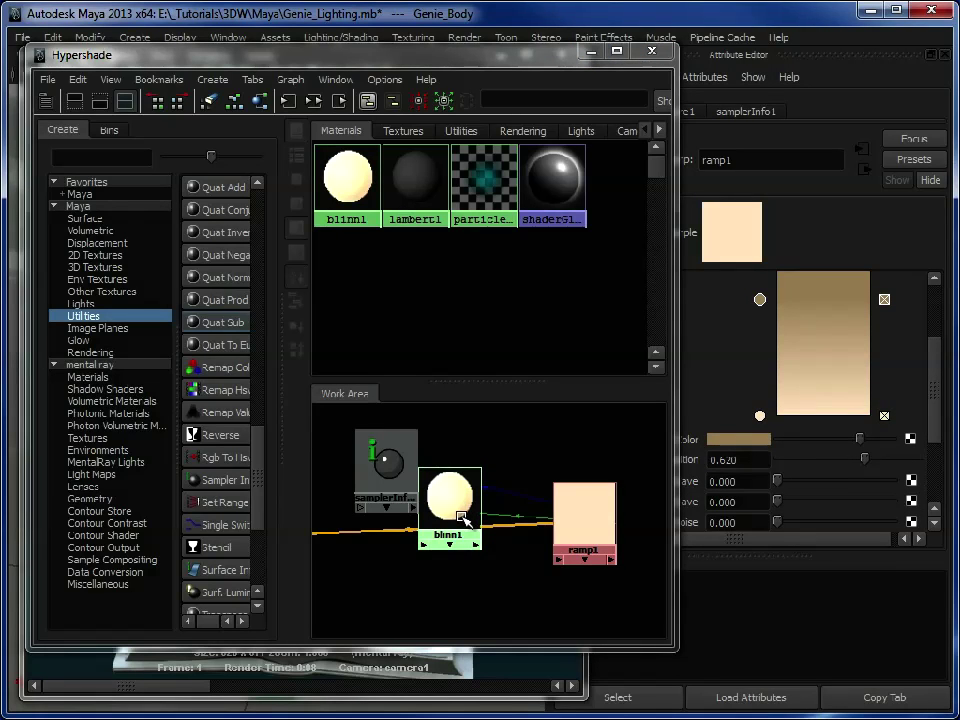
pyautogui.moveTo(861, 440); pyautogui.dragTo(753, 452)
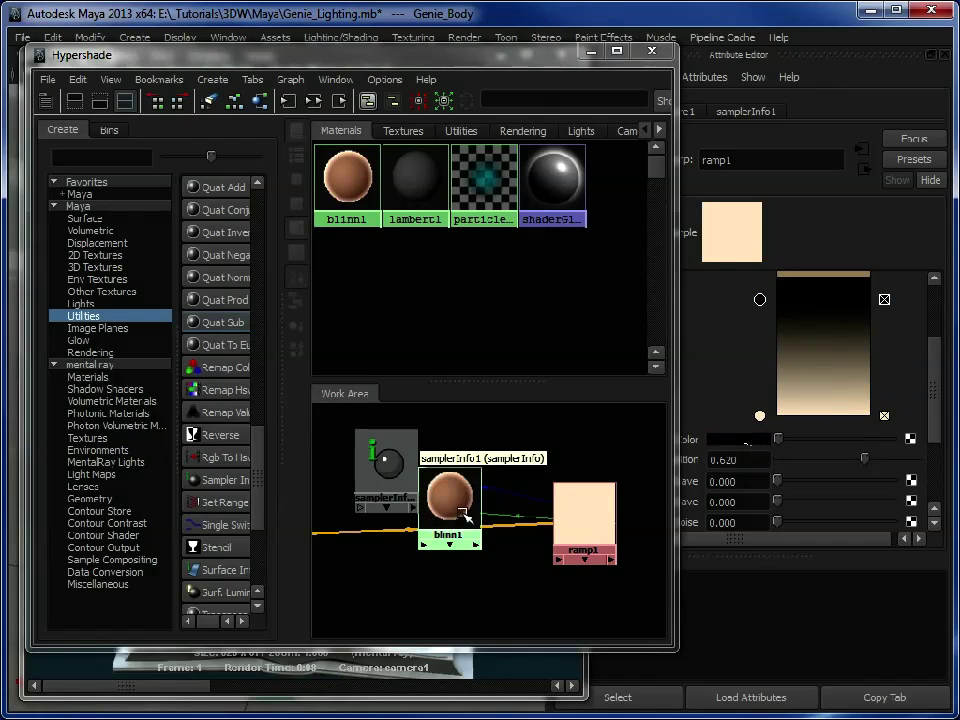
# Step: Render the genie again with ramp1 driving the skin's incandescence and bring her head into view
pyautogui.click(591, 50)
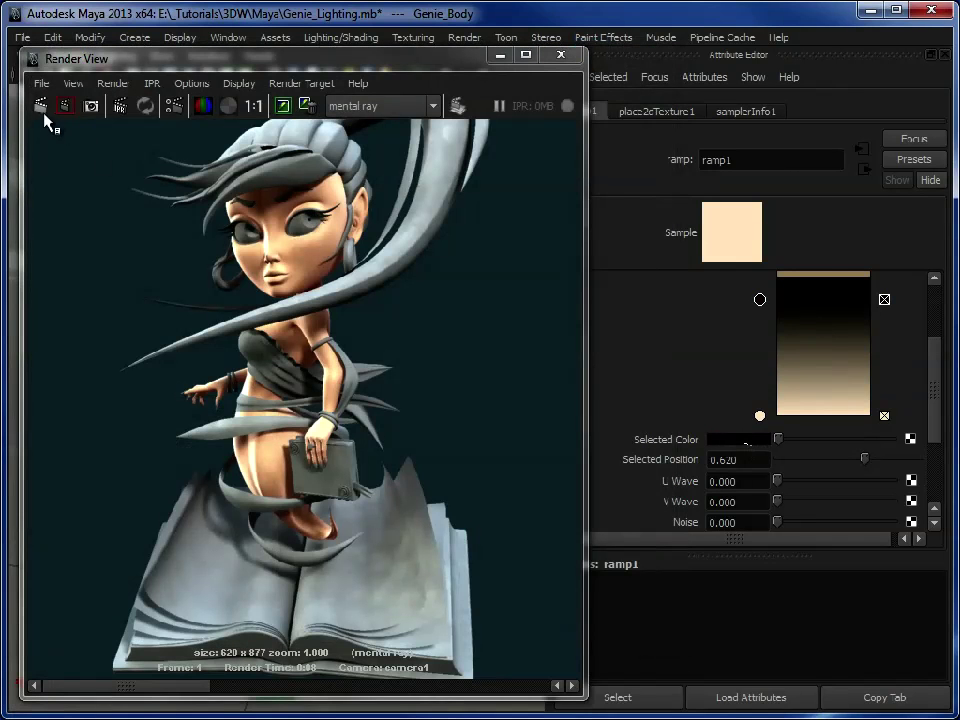
pyautogui.click(40, 107)
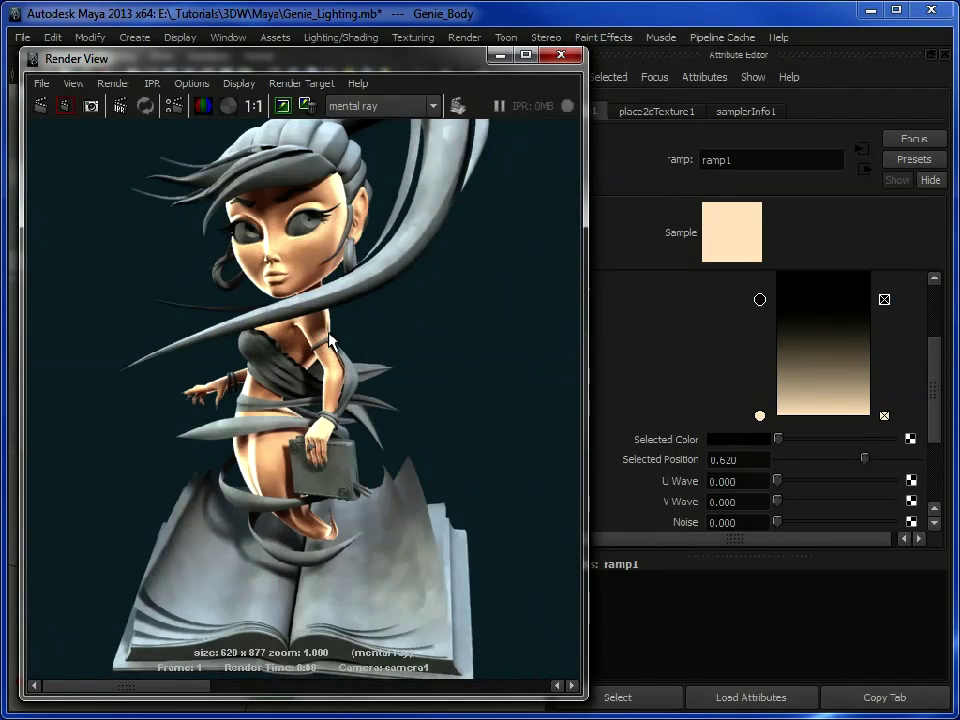
pyautogui.keyDown('alt'); pyautogui.moveTo(381, 283); pyautogui.dragTo(381, 344, button='middle'); pyautogui.keyUp('alt')
pyautogui.scroll(2, 381, 344)
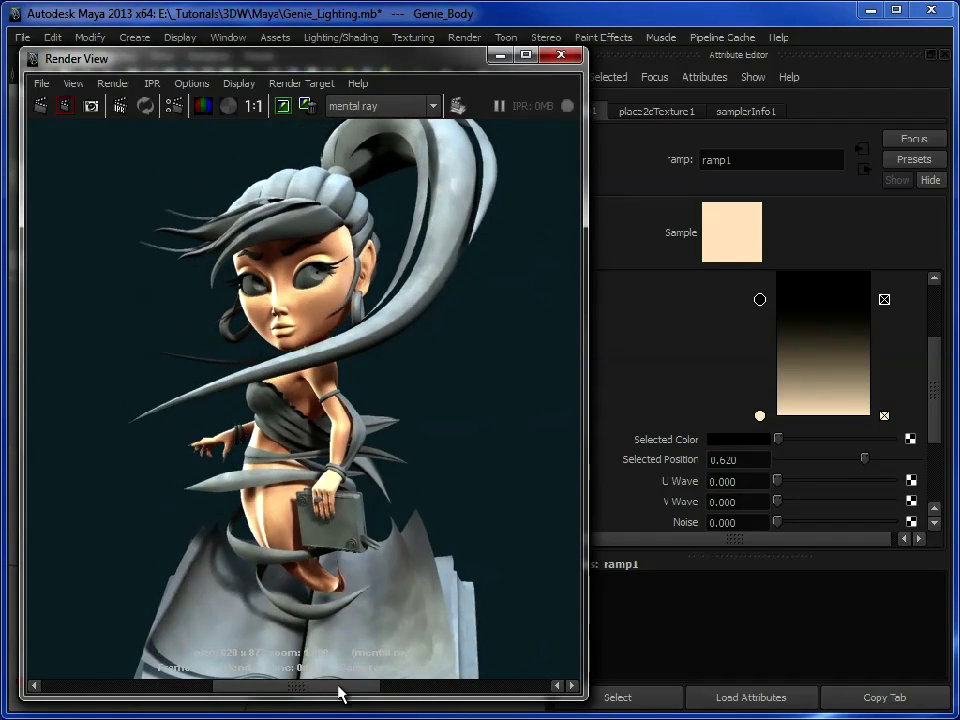
# Step: Compare the stored genie renders back and forth to judge how the ramp affects the skin's edges
pyautogui.moveTo(340, 692); pyautogui.dragTo(155, 688)
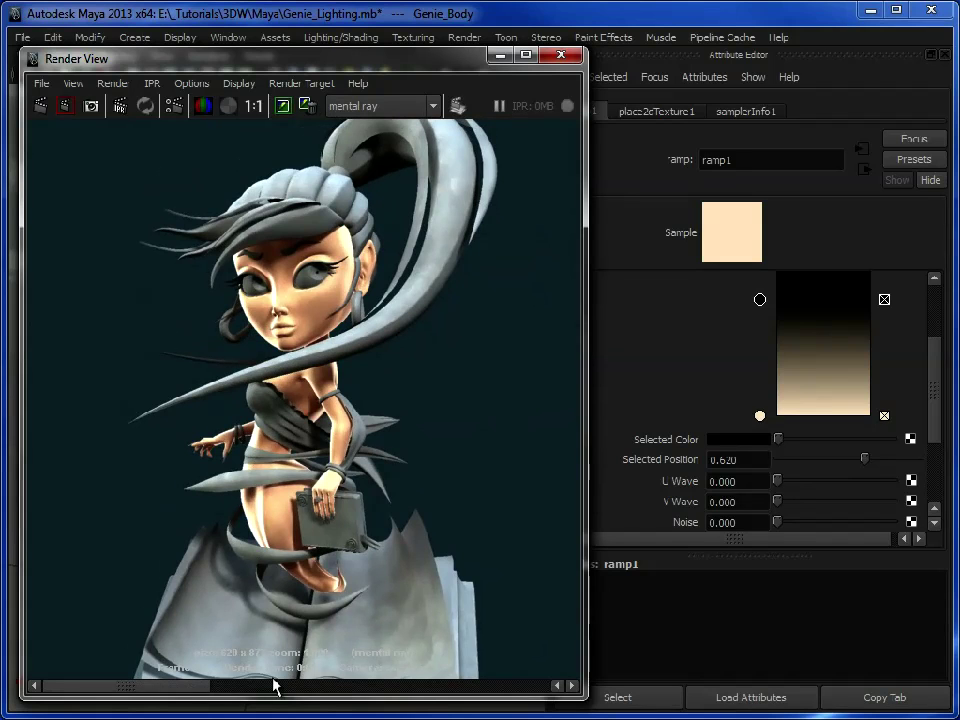
pyautogui.click(305, 688)
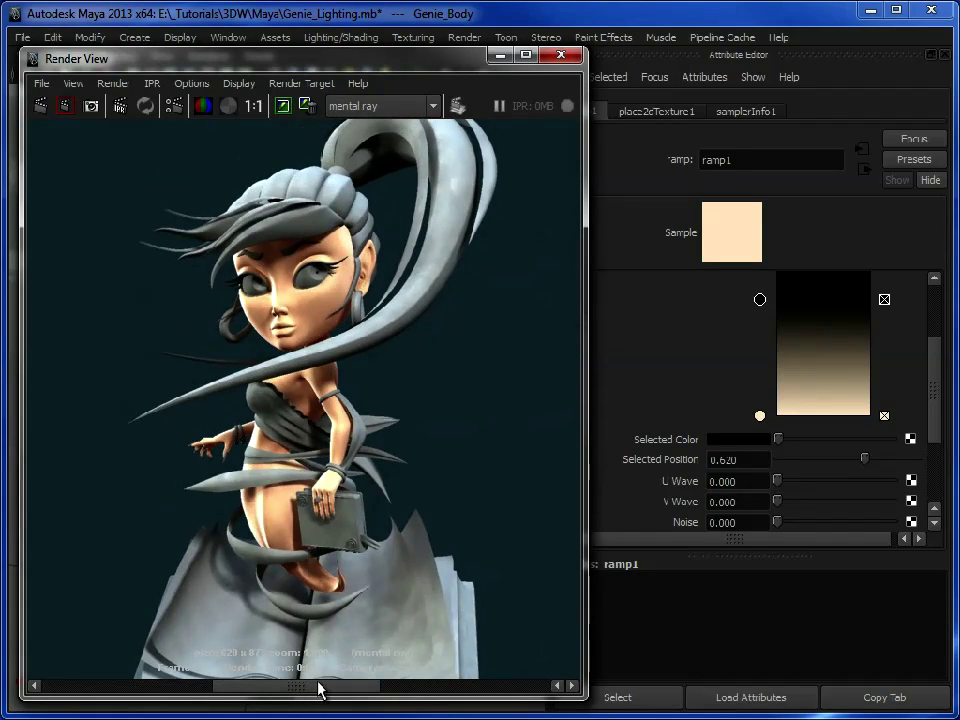
pyautogui.click(505, 690)
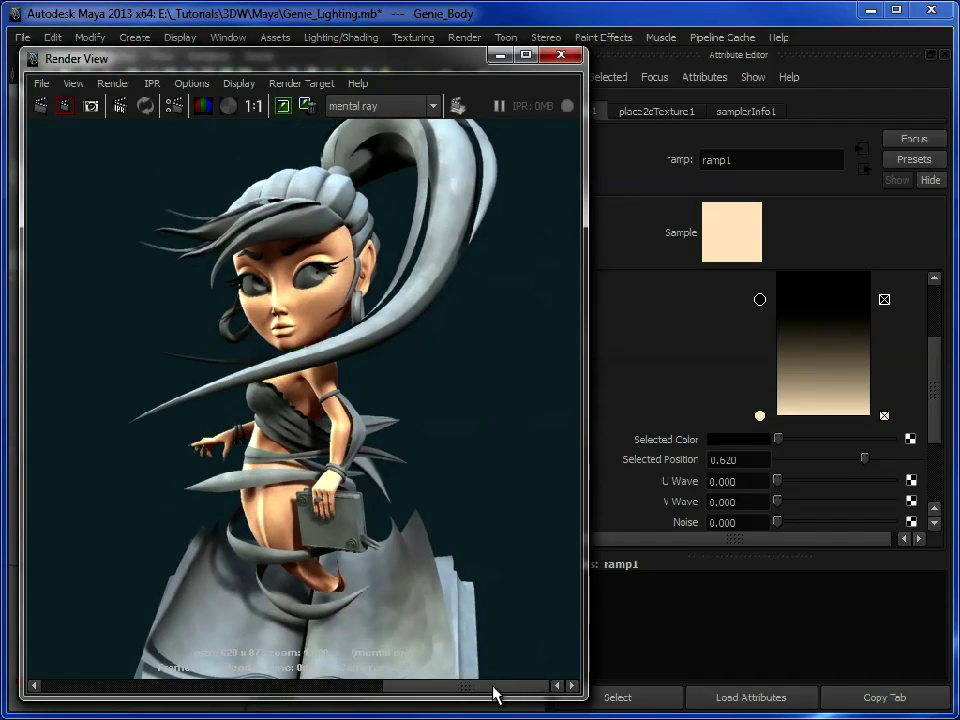
pyautogui.click(360, 690)
pyautogui.click(190, 688)
pyautogui.click(290, 690)
pyautogui.click(510, 690)
pyautogui.click(345, 694)
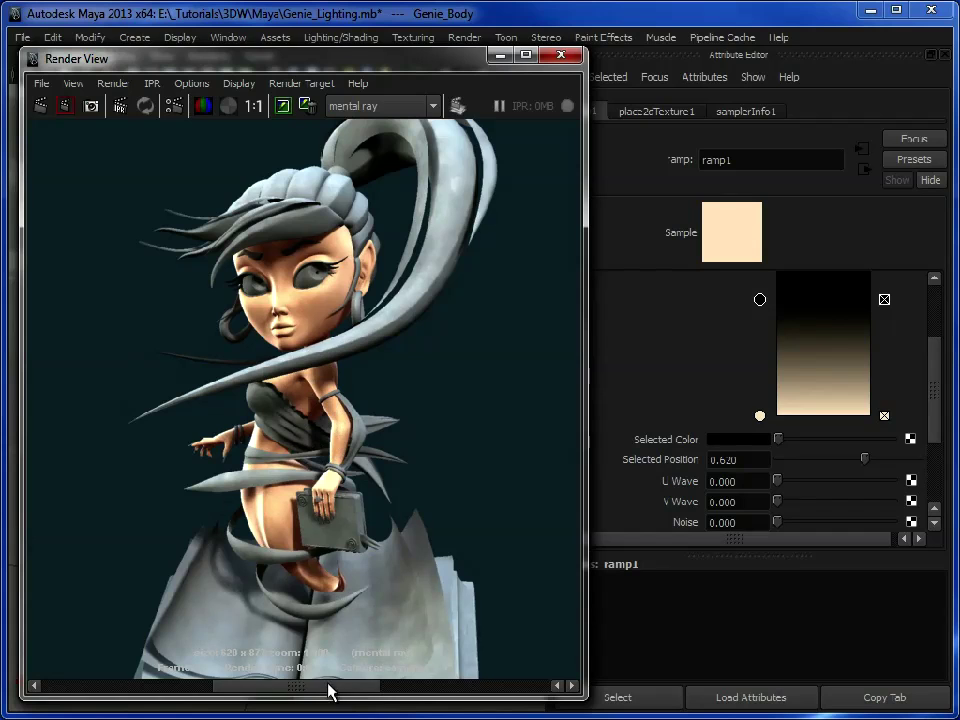
pyautogui.moveTo(330, 686); pyautogui.dragTo(130, 688)
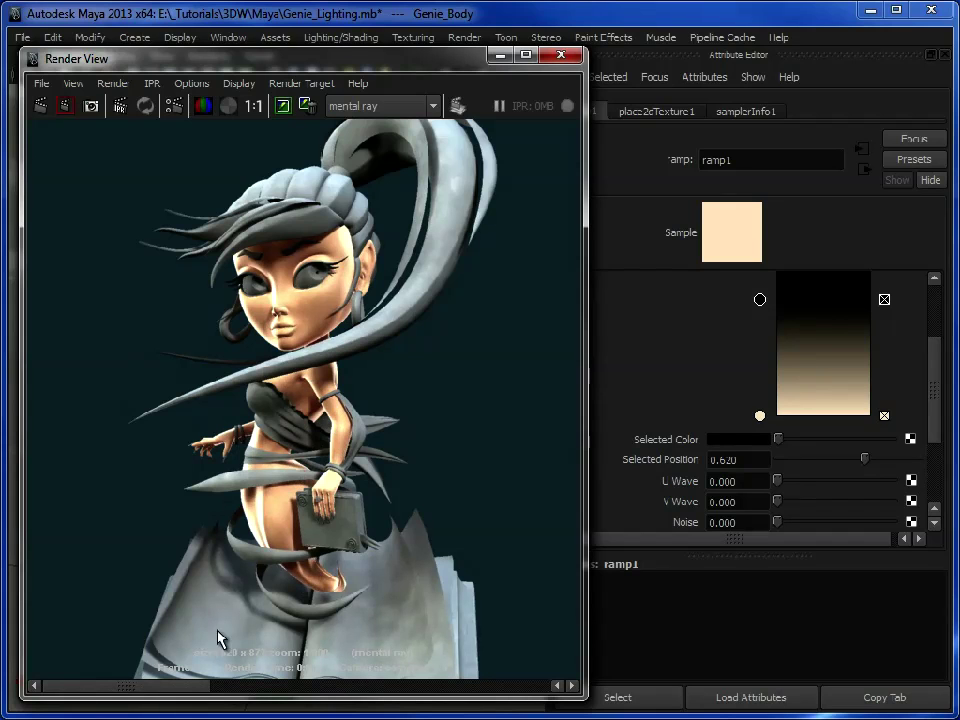
pyautogui.click(310, 688)
pyautogui.click(500, 688)
pyautogui.click(370, 688)
pyautogui.click(165, 688)
pyautogui.click(290, 688)
pyautogui.click(443, 688)
pyautogui.click(325, 688)
pyautogui.click(205, 688)
pyautogui.click(290, 688)
pyautogui.click(490, 688)
pyautogui.click(305, 688)
pyautogui.click(180, 686)
pyautogui.click(300, 686)
pyautogui.click(480, 686)
pyautogui.click(350, 686)
pyautogui.click(205, 686)
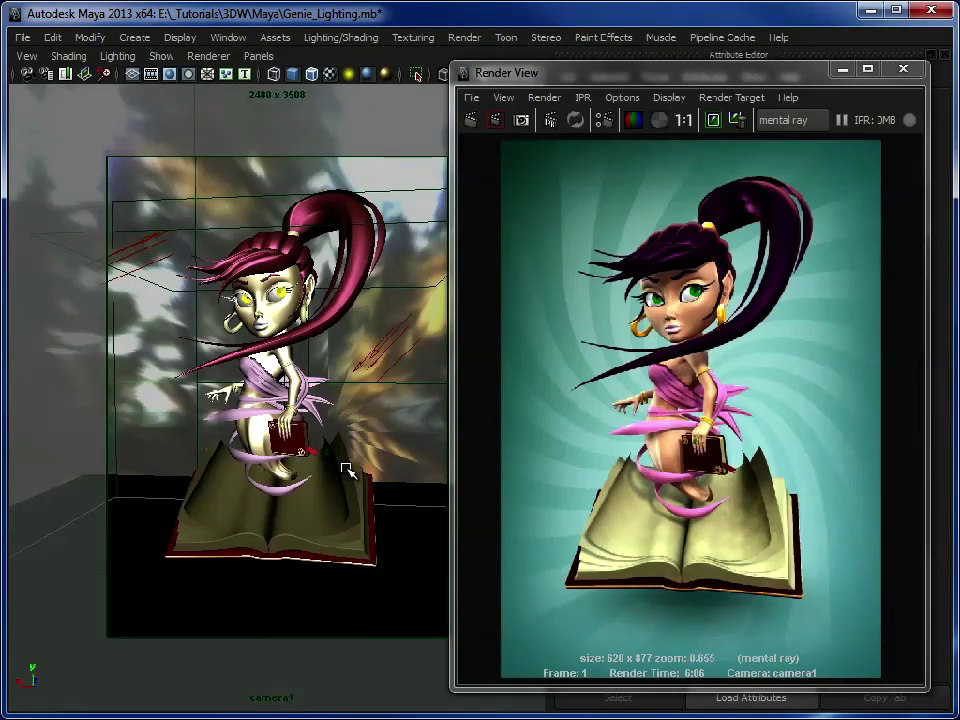
# Step: Show the fully textured genie render at actual size and examine her hair, face and earrings up close
pyautogui.click(300, 590)
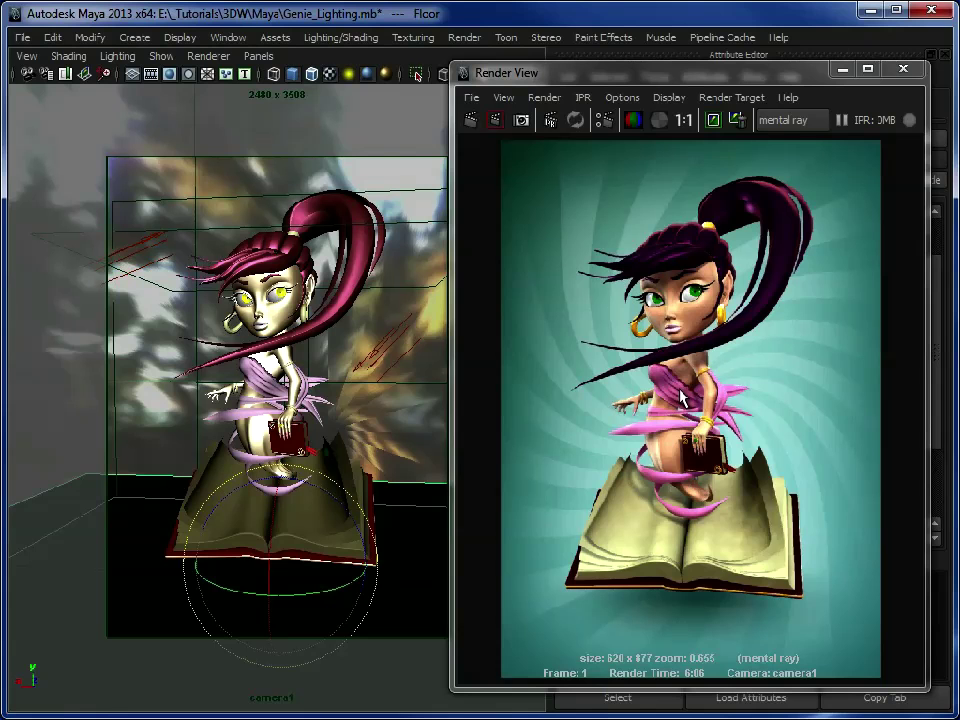
pyautogui.click(683, 120)
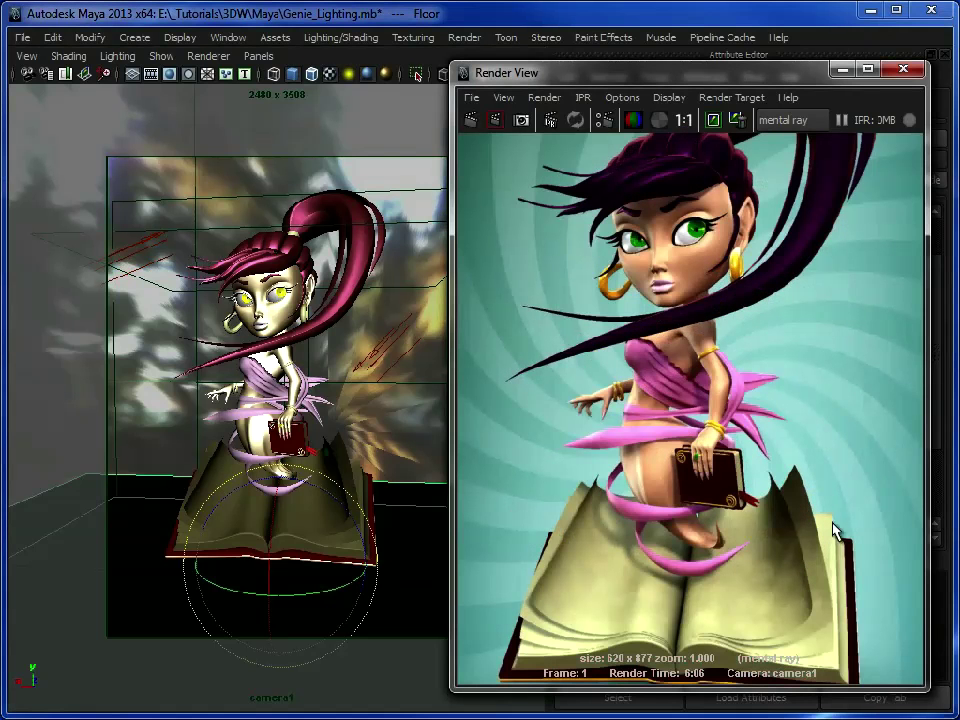
pyautogui.keyDown('alt'); pyautogui.moveTo(688, 360); pyautogui.dragTo(670, 497, button='middle'); pyautogui.keyUp('alt')
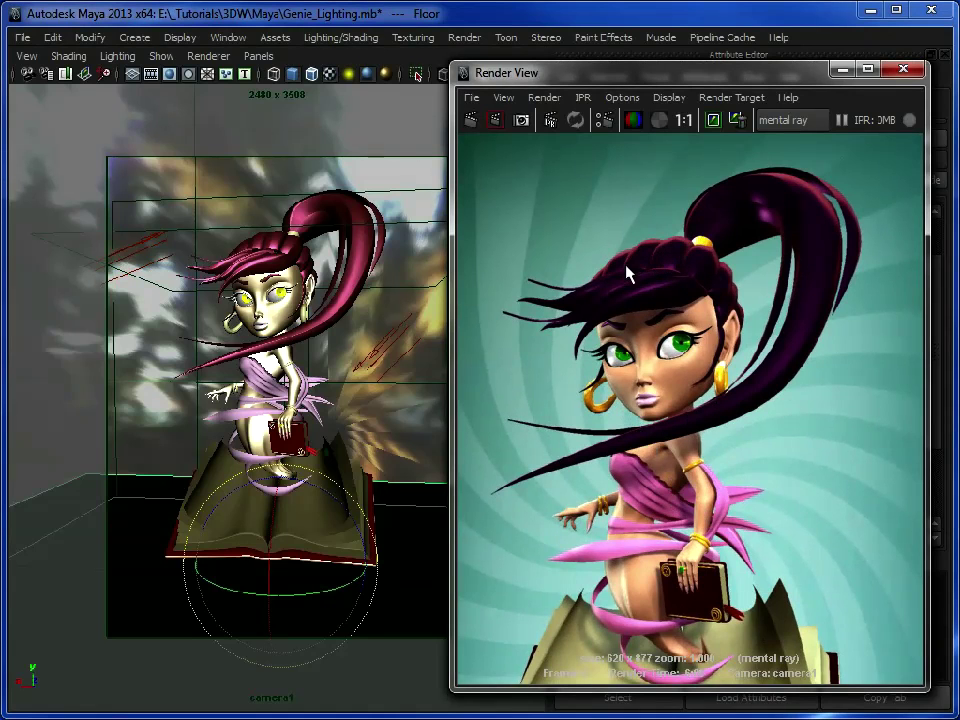
pyautogui.scroll(2, 790, 360)
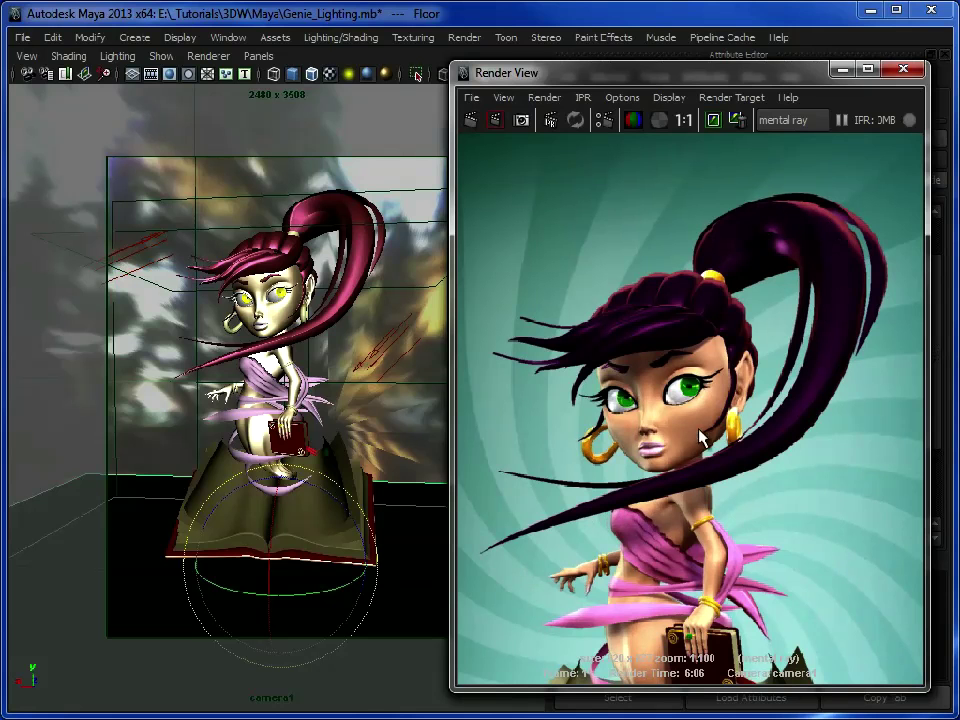
pyautogui.scroll(5, 780, 475)
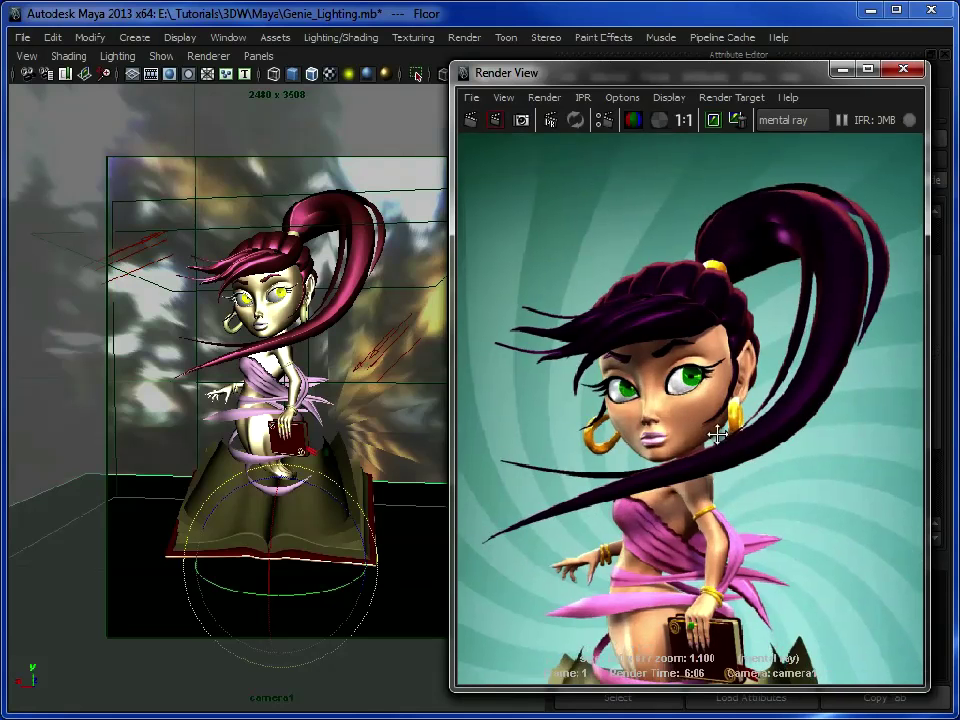
pyautogui.keyDown('alt'); pyautogui.moveTo(780, 487); pyautogui.dragTo(760, 447, button='middle'); pyautogui.keyUp('alt')
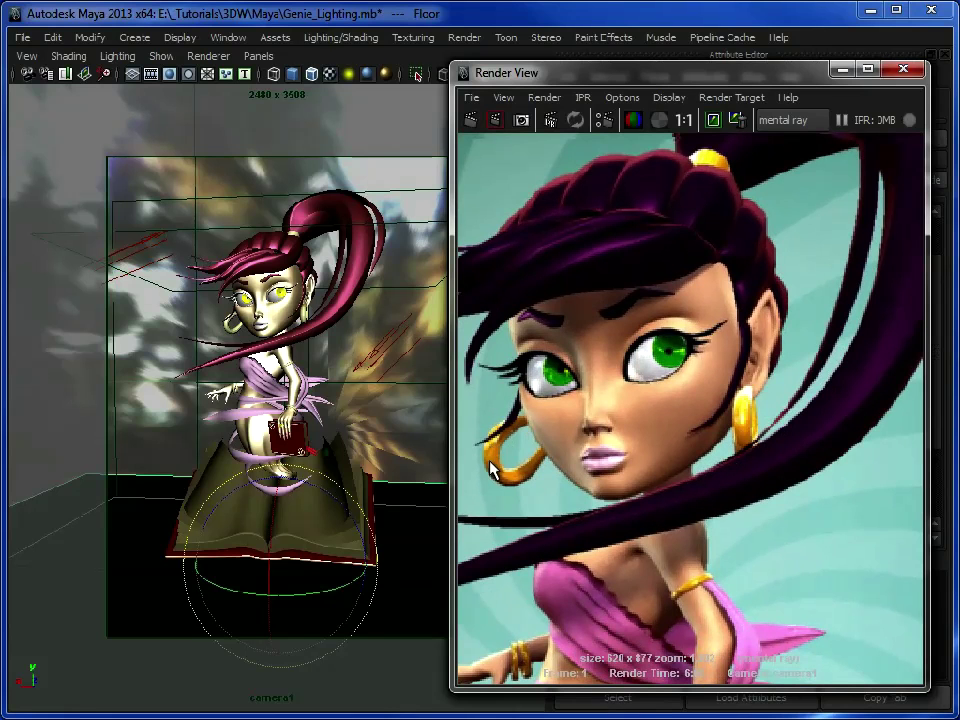
# Step: Select the Jewelry_Gold mesh and review its Genie_Gold phong shader, the connected Ramp_Gold and the specular shading settings
pyautogui.click(237, 331)
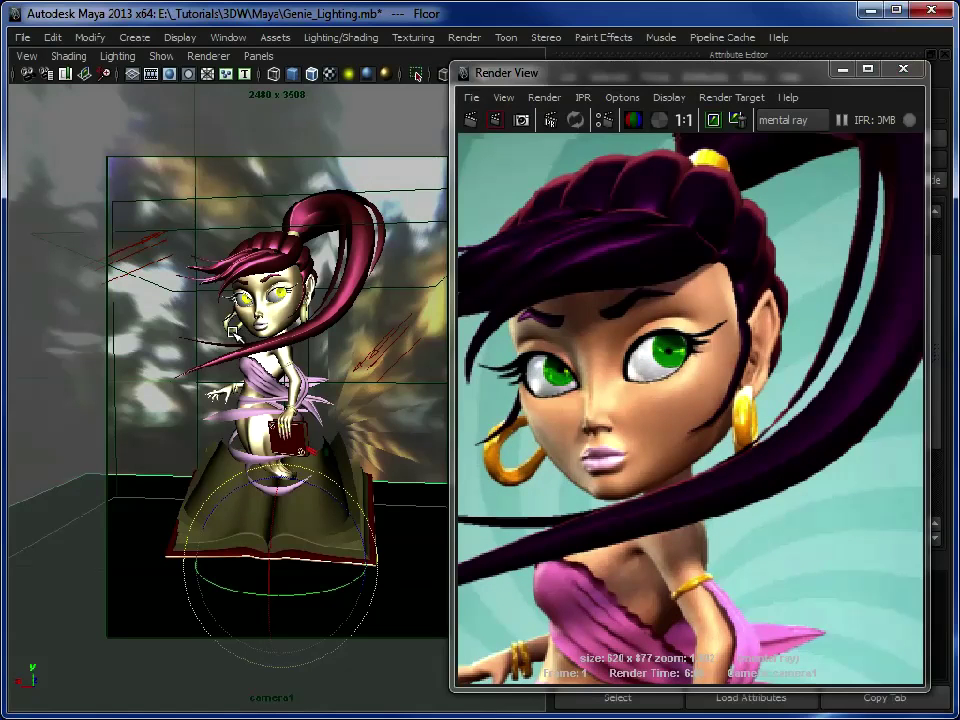
pyautogui.hotkey('ctrl', 'a')
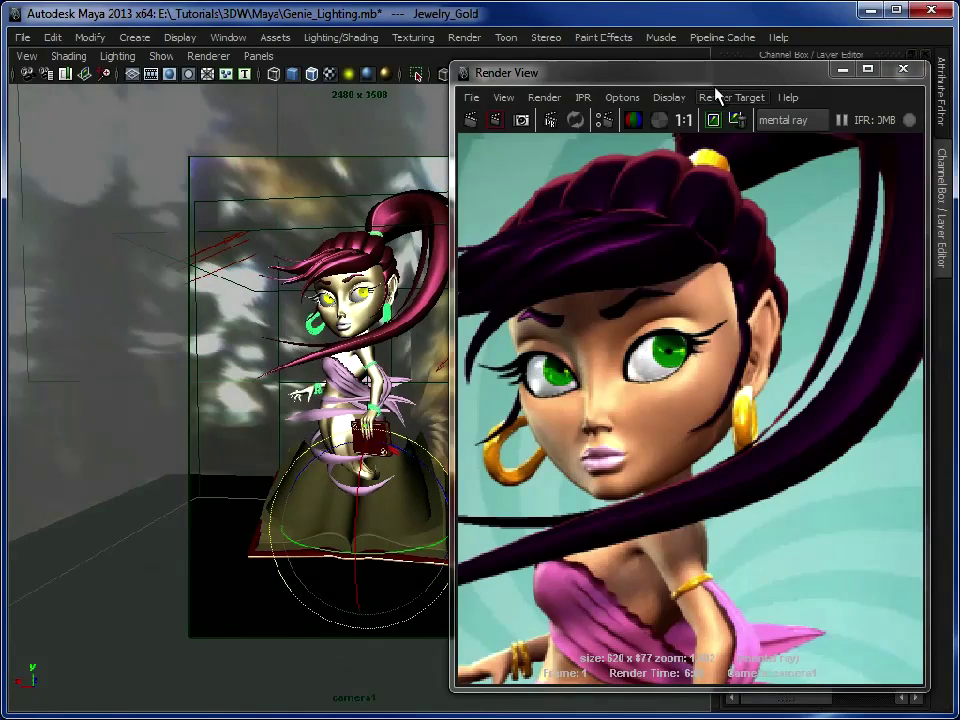
pyautogui.moveTo(714, 83); pyautogui.dragTo(355, 79)
pyautogui.hotkey('ctrl', 'a')
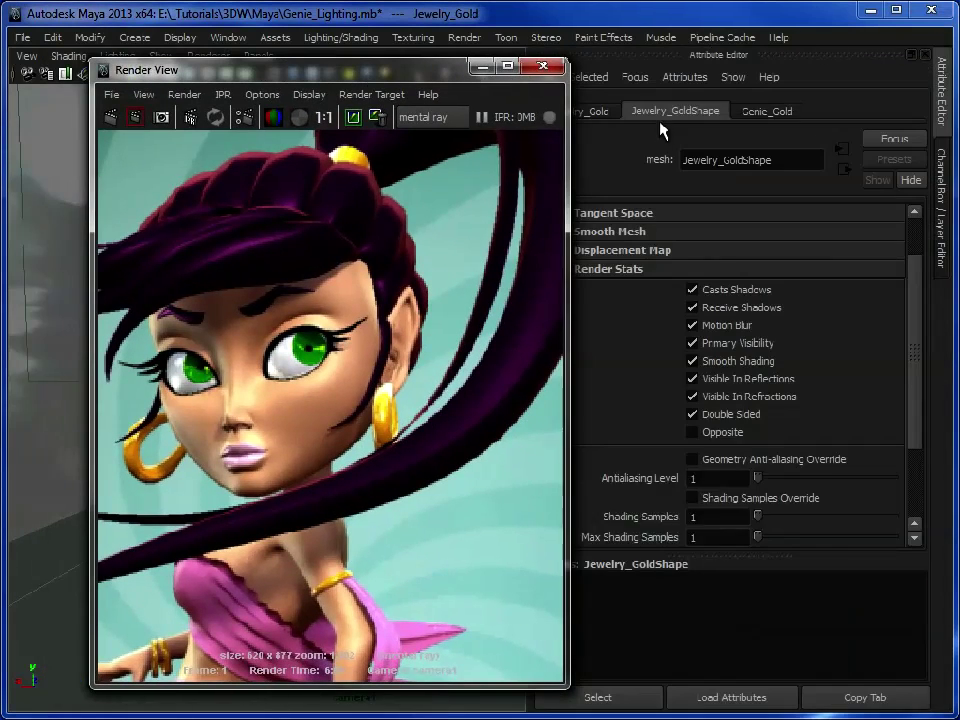
pyautogui.click(764, 111)
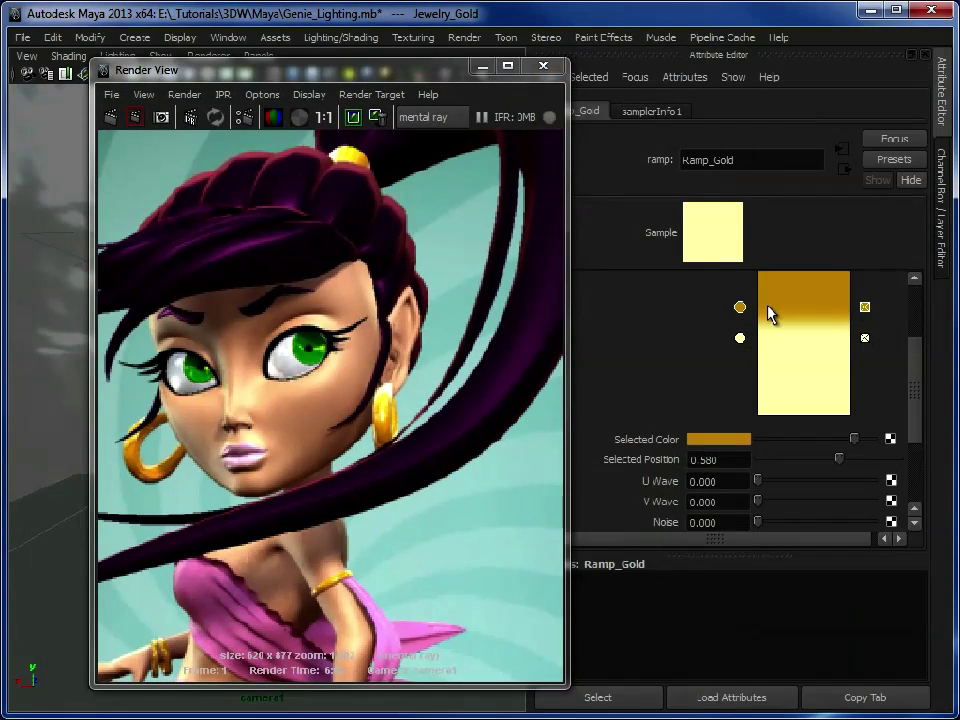
pyautogui.click(846, 169)
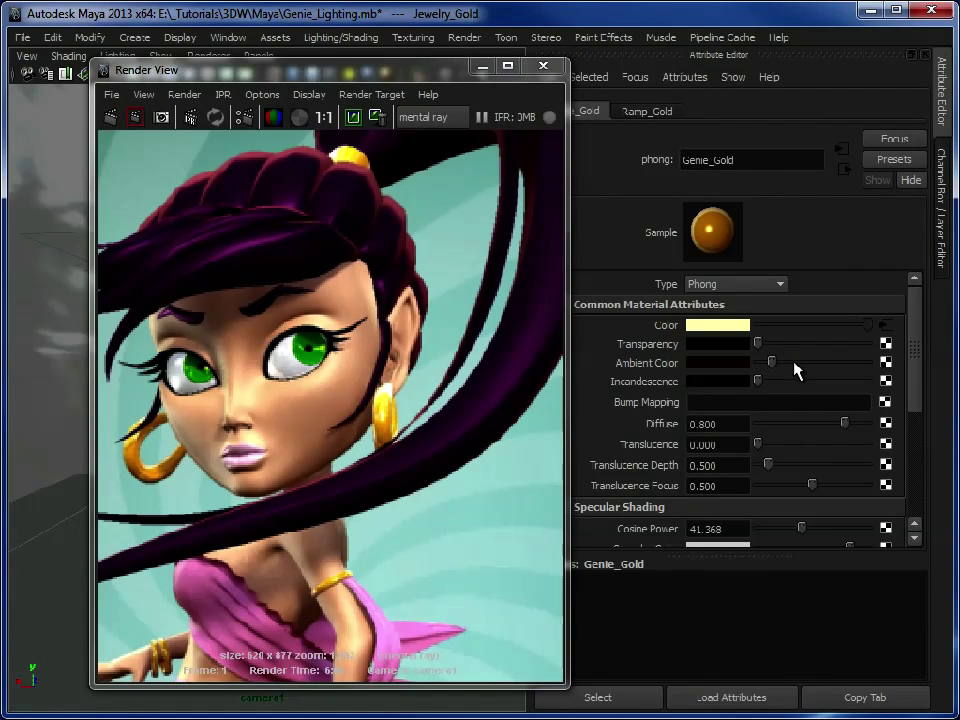
pyautogui.moveTo(921, 390); pyautogui.dragTo(911, 444)
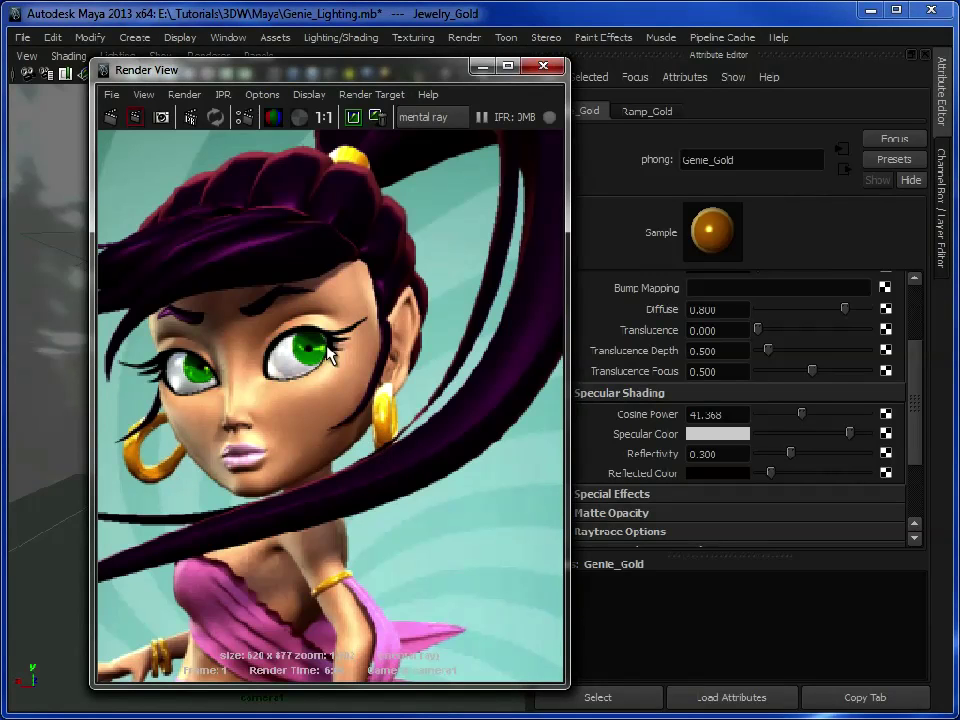
# Step: Examine the bracelets, cloth and small book in the render, and show the whole image again
pyautogui.keyDown('alt'); pyautogui.moveTo(404, 575); pyautogui.dragTo(462, 232, button='middle'); pyautogui.keyUp('alt')
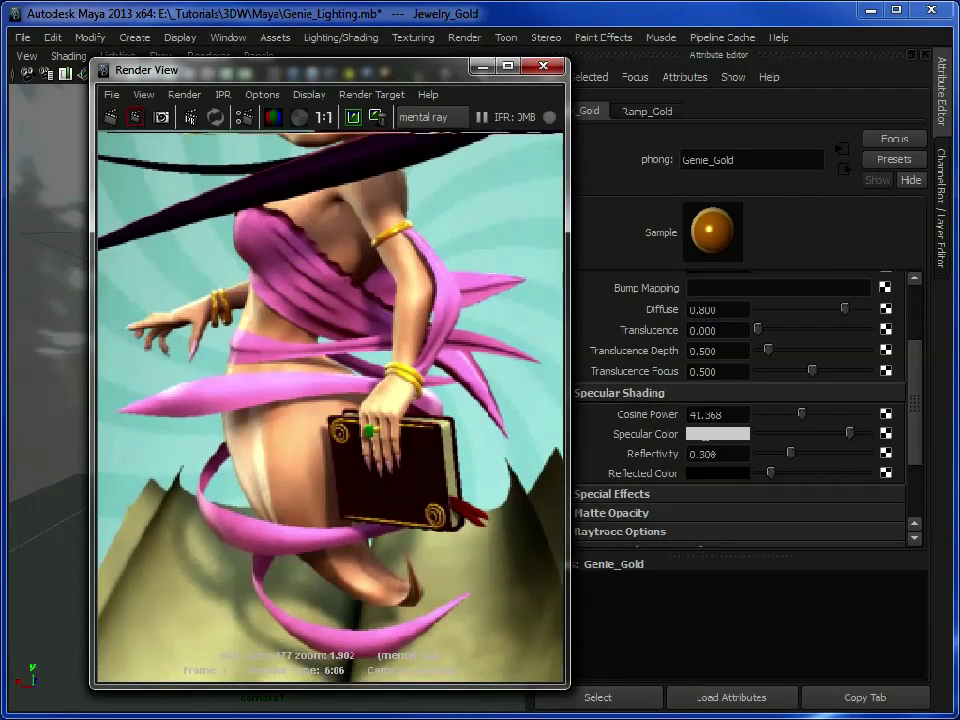
pyautogui.scroll(-6, 370, 425)
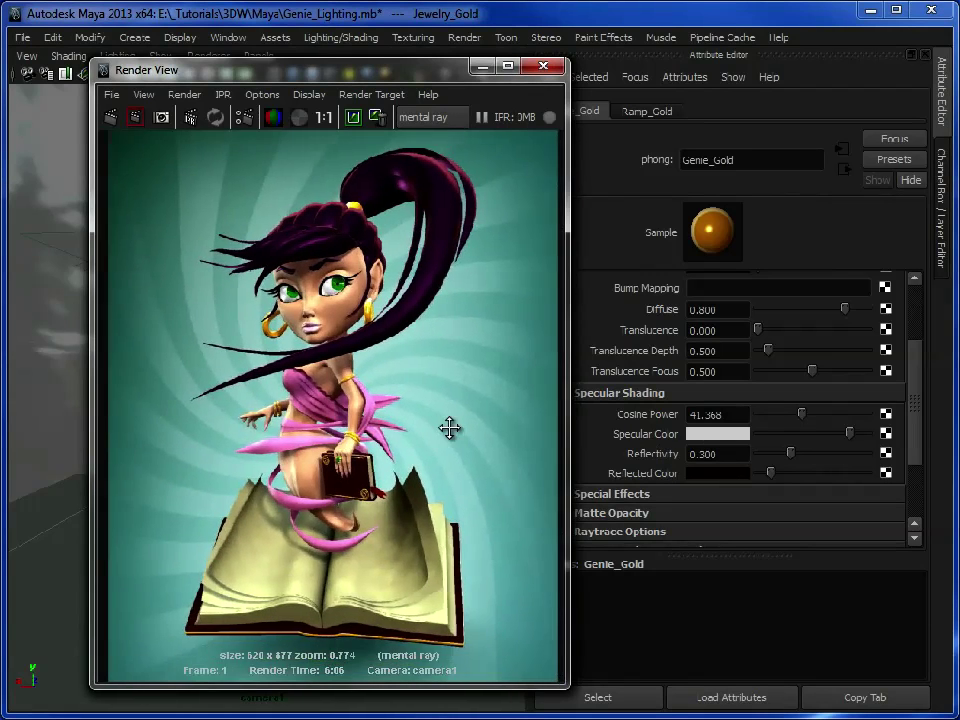
pyautogui.scroll(-1, 400, 420)
pyautogui.scroll(-1, 378, 410)
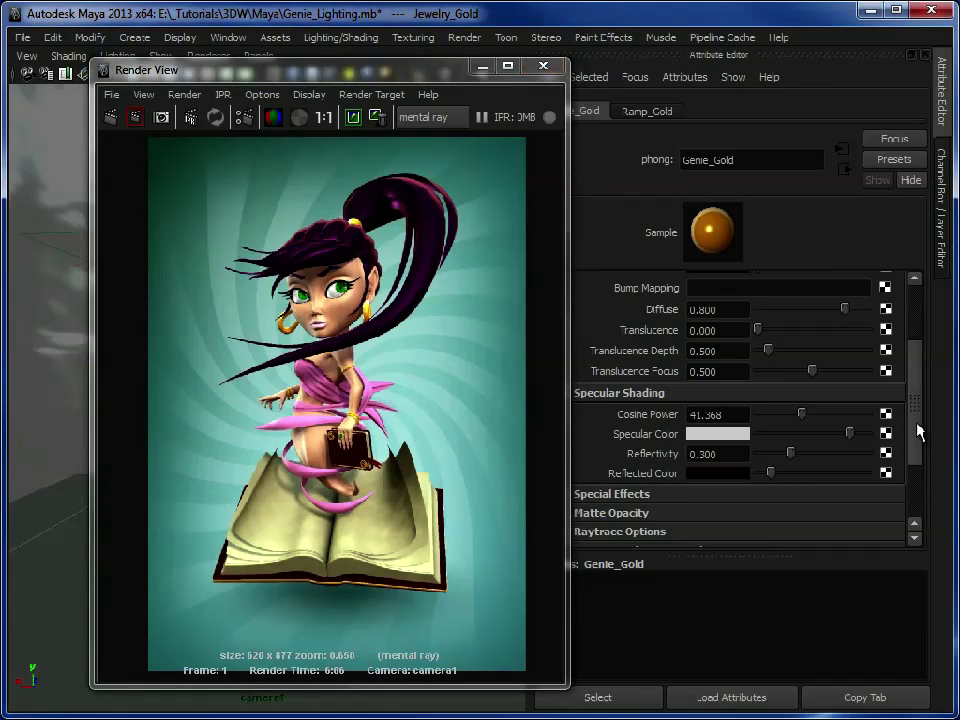
# Step: Map a File texture to Ramp_Gold's gold entry at position 0.580 and return to the Genie_Gold shader
pyautogui.scroll(3, 921, 429)
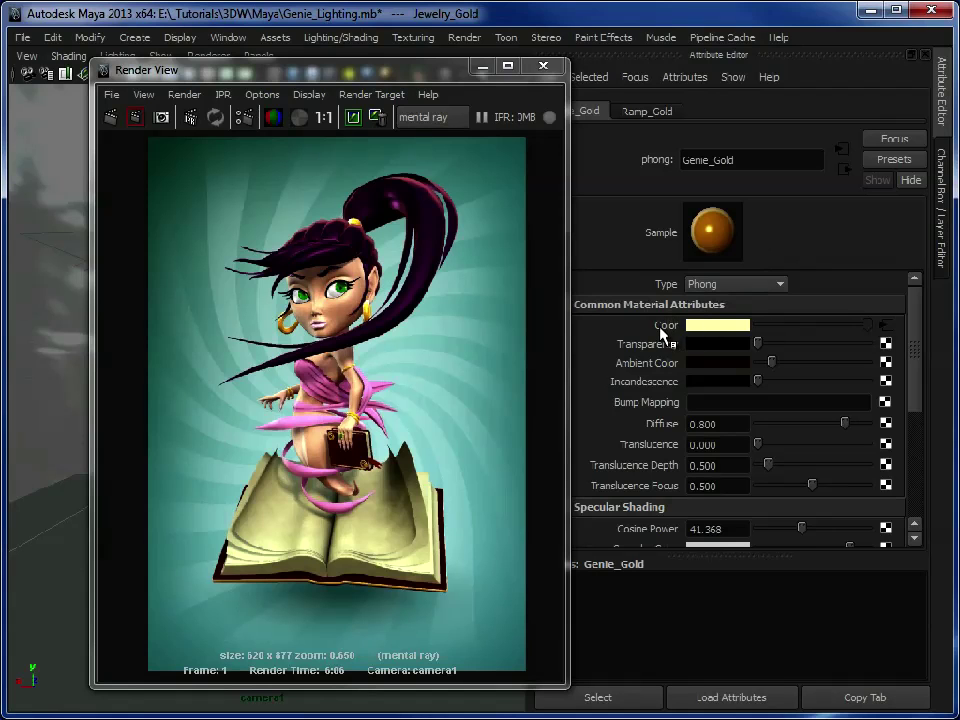
pyautogui.click(885, 326)
pyautogui.scroll(1, 918, 370)
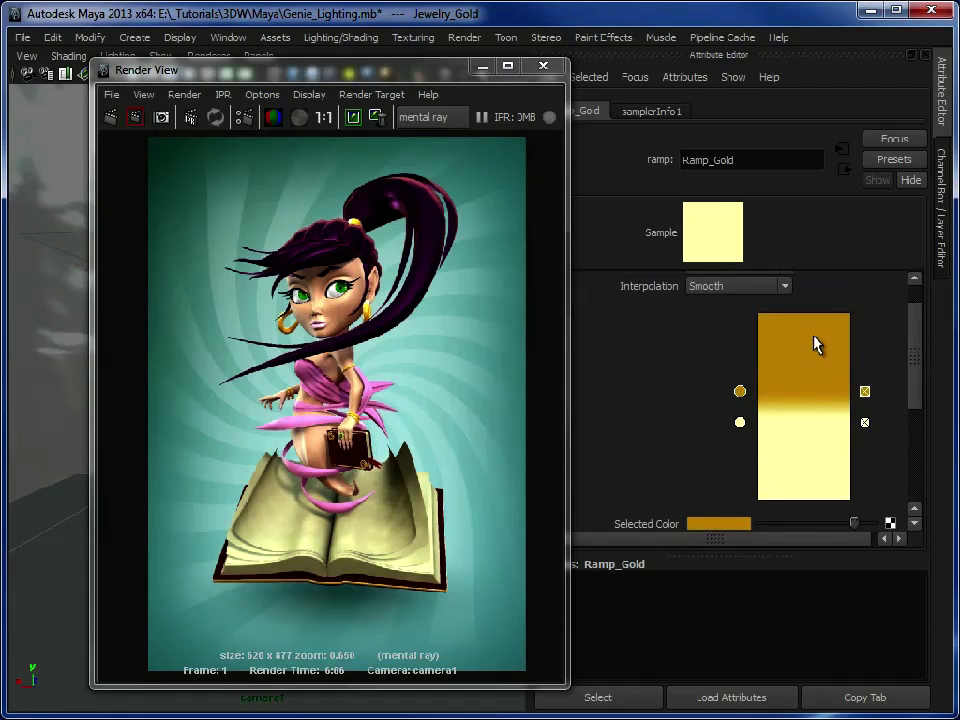
pyautogui.scroll(-2, 917, 362)
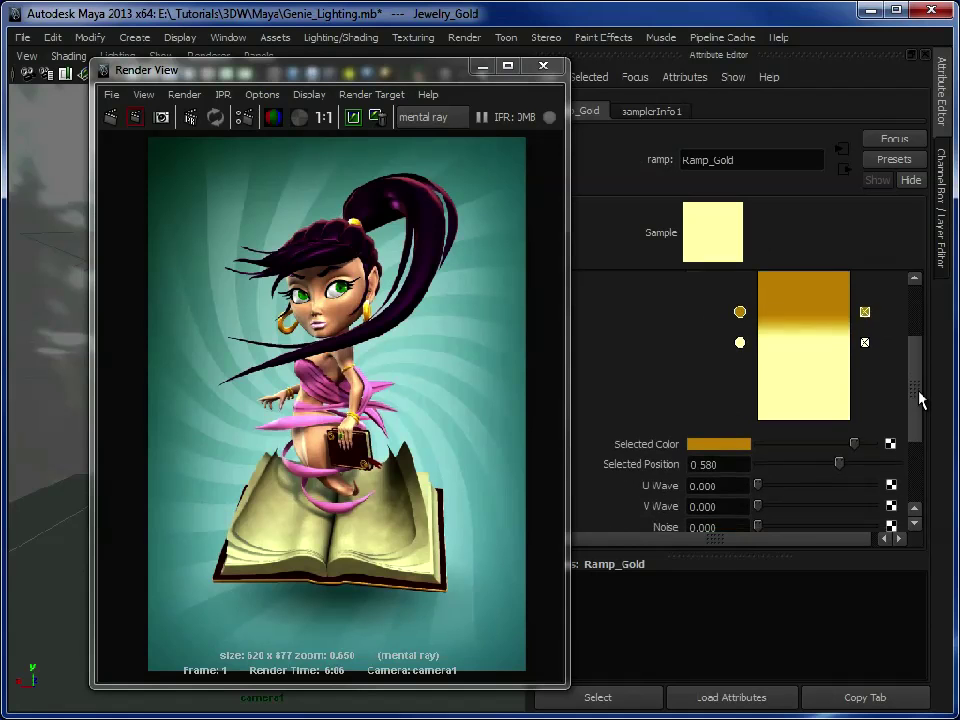
pyautogui.click(890, 443)
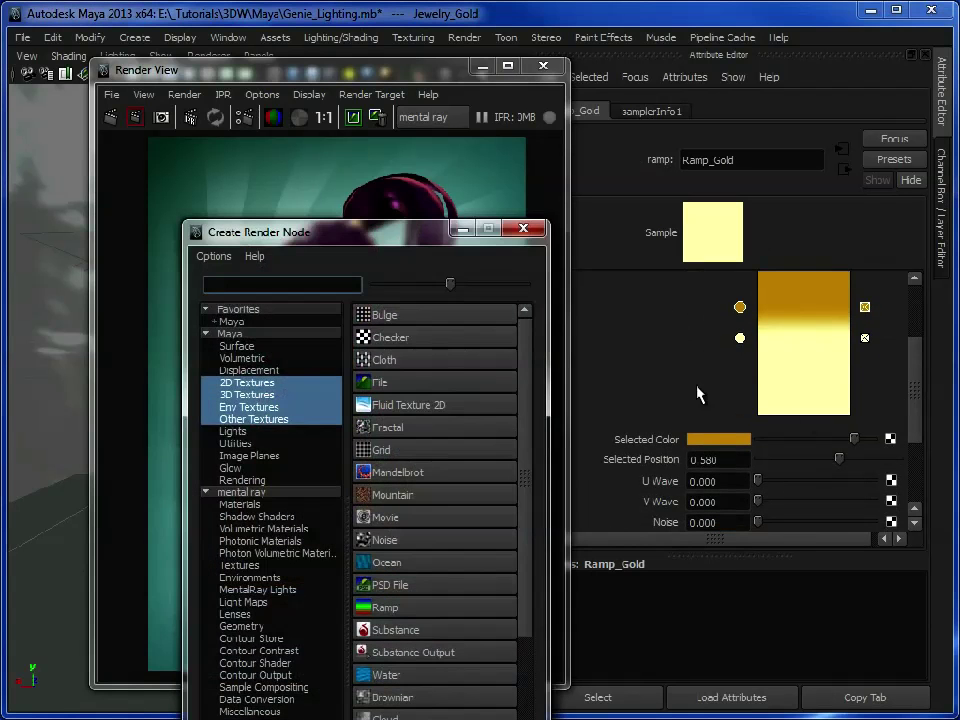
pyautogui.click(440, 390)
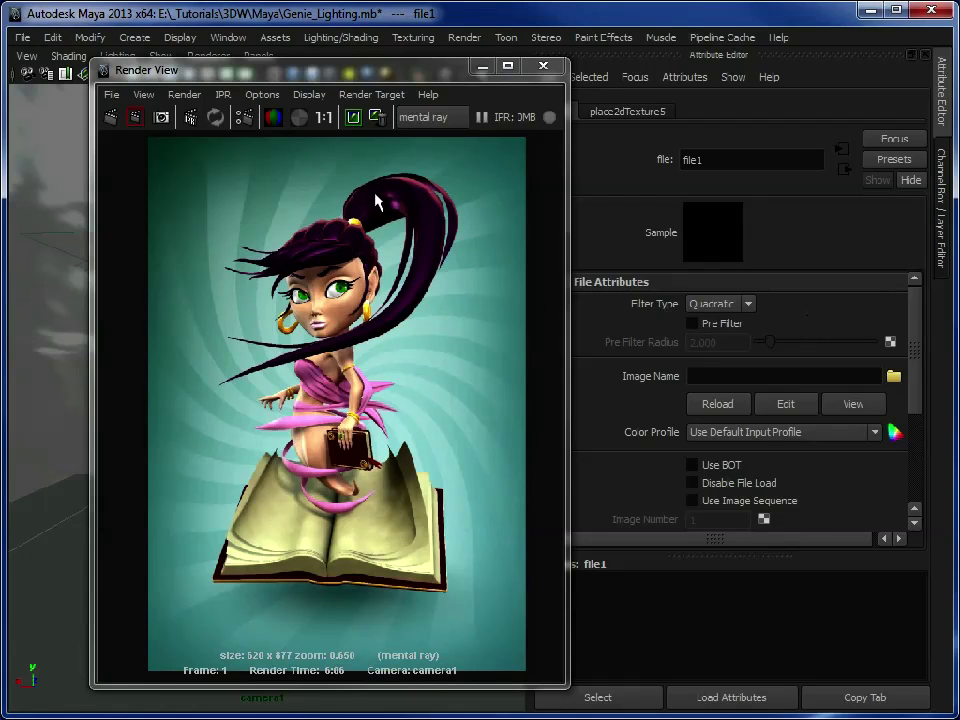
pyautogui.click(844, 170)
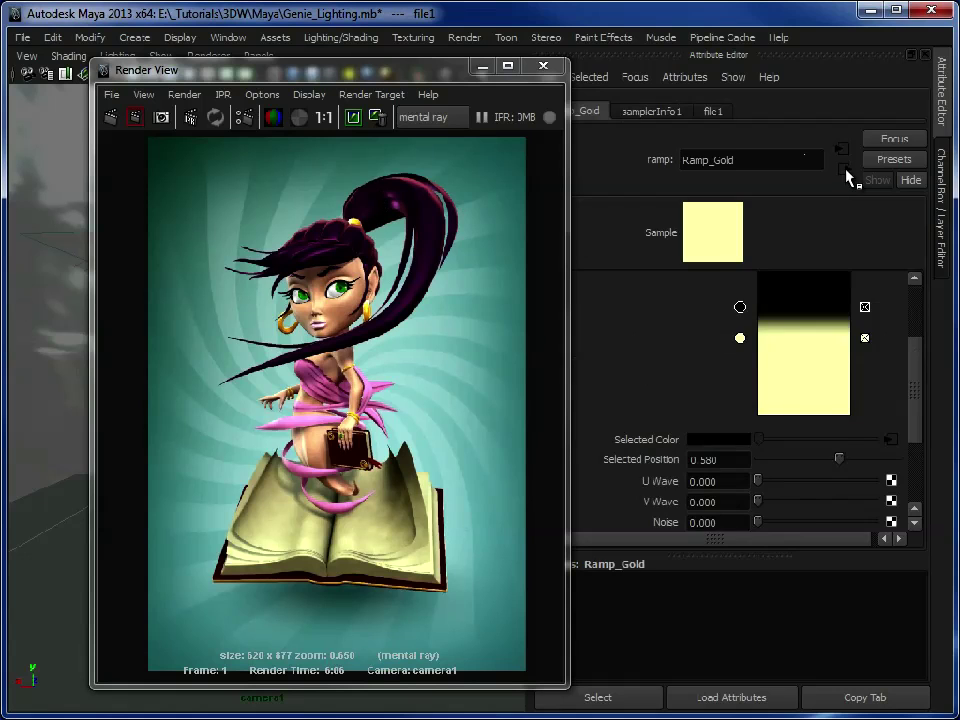
pyautogui.click(845, 171)
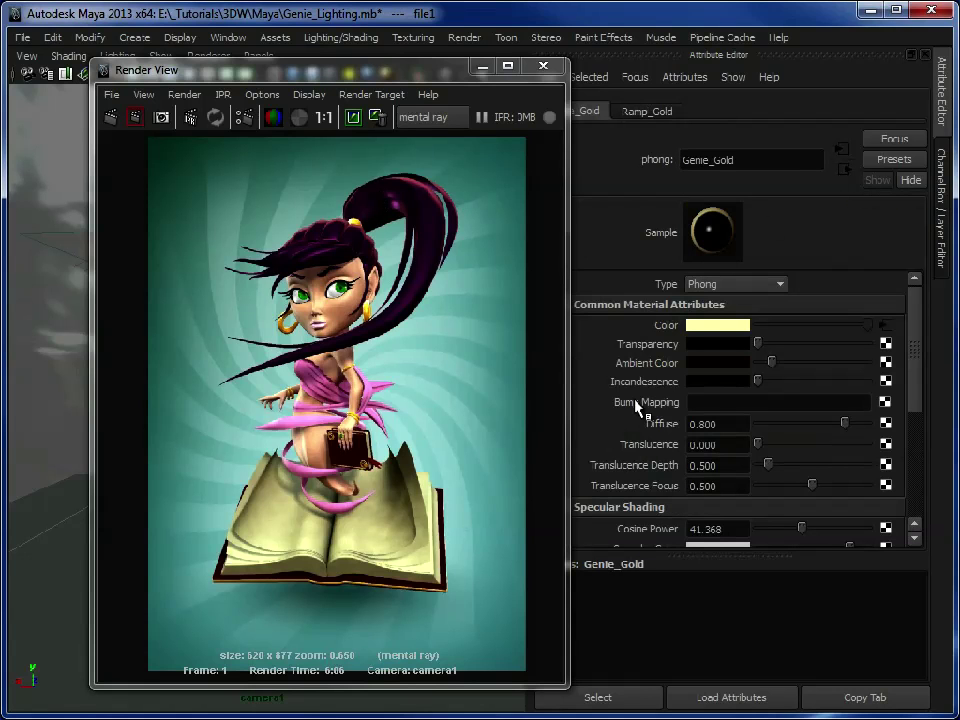